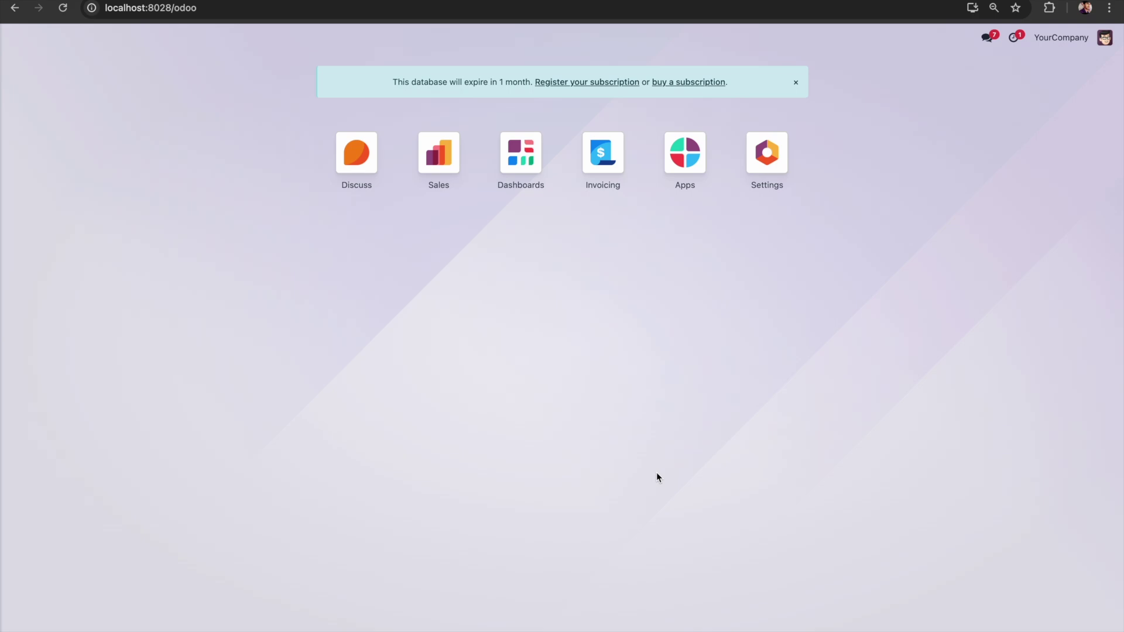
Step: Search the Apps module for 'studio' and install the Studio app
click(685, 161)
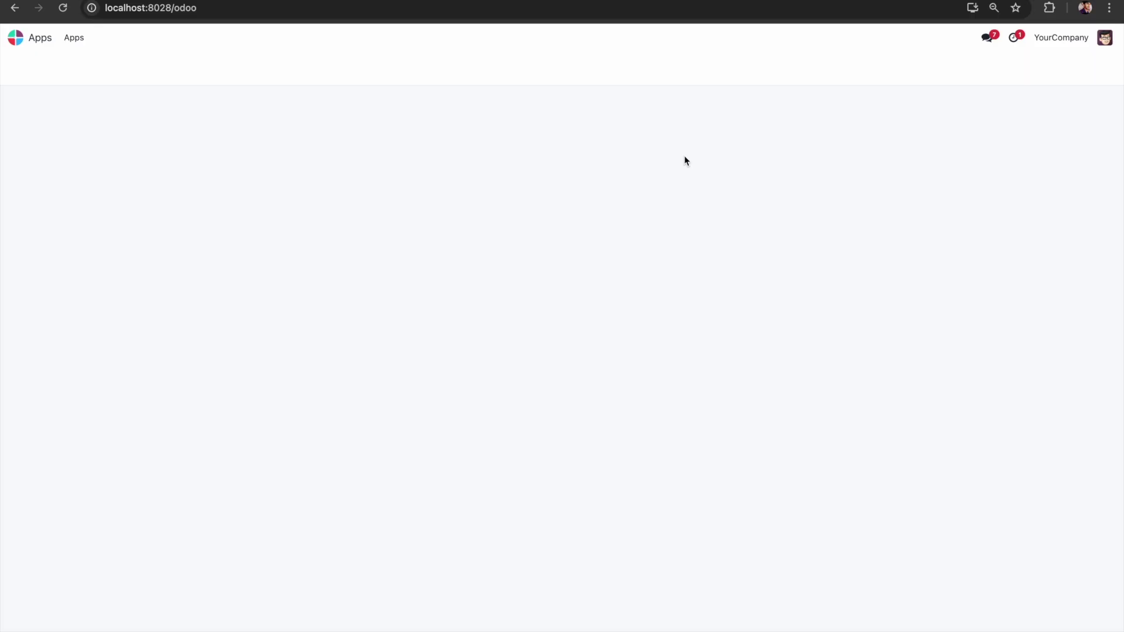
text(studio)
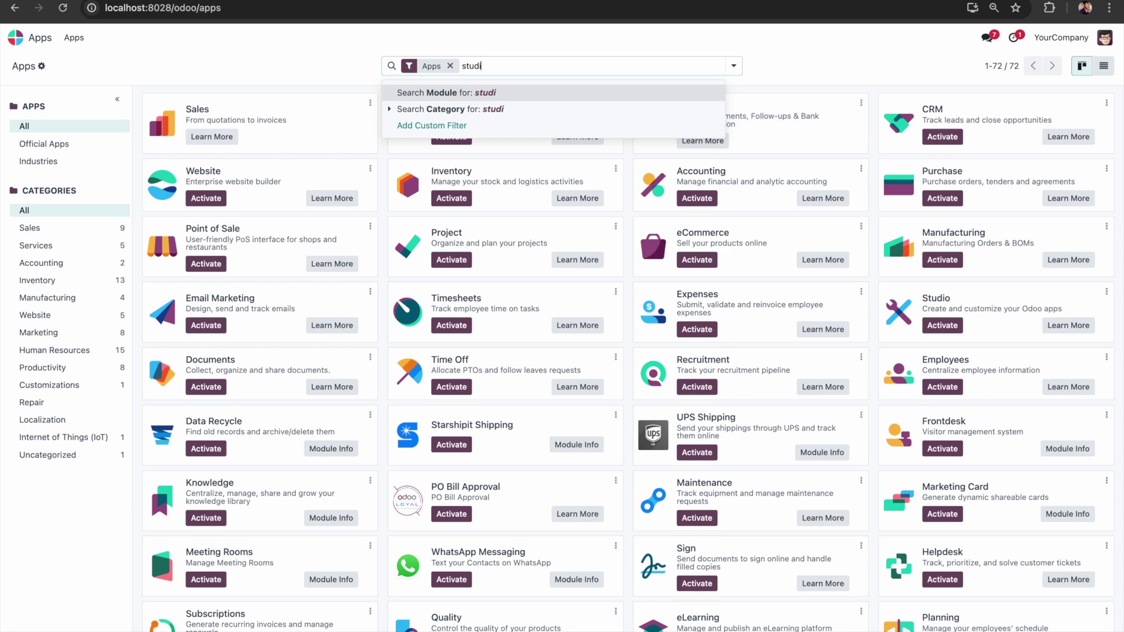
key(Return)
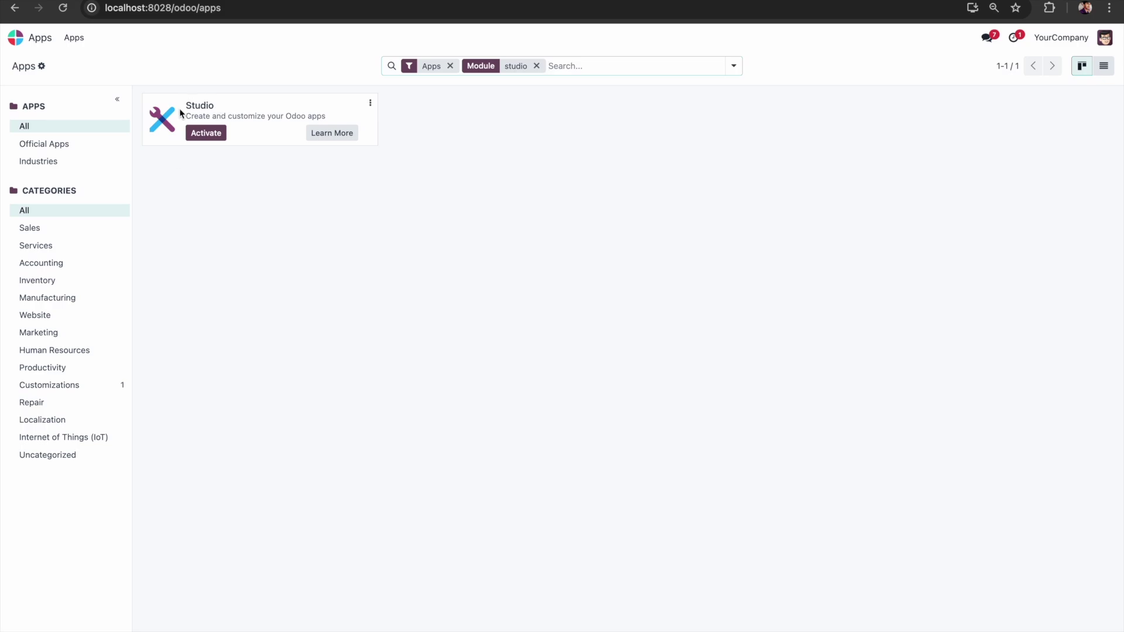
click(206, 136)
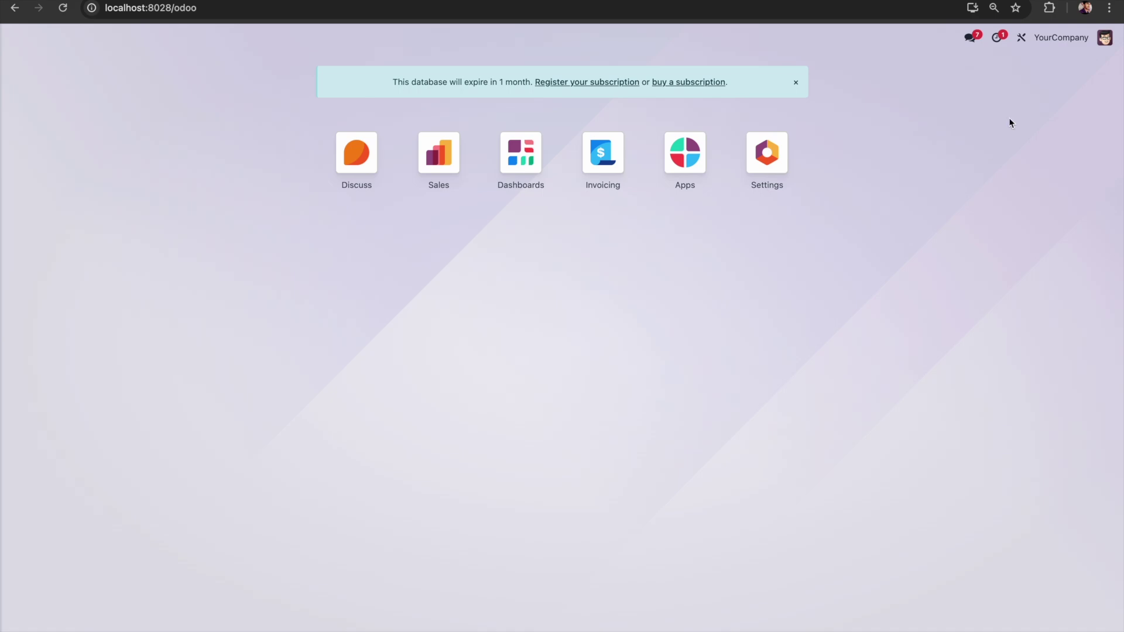
Step: Enter Studio and start a new app, moving past the welcome screen
click(1021, 39)
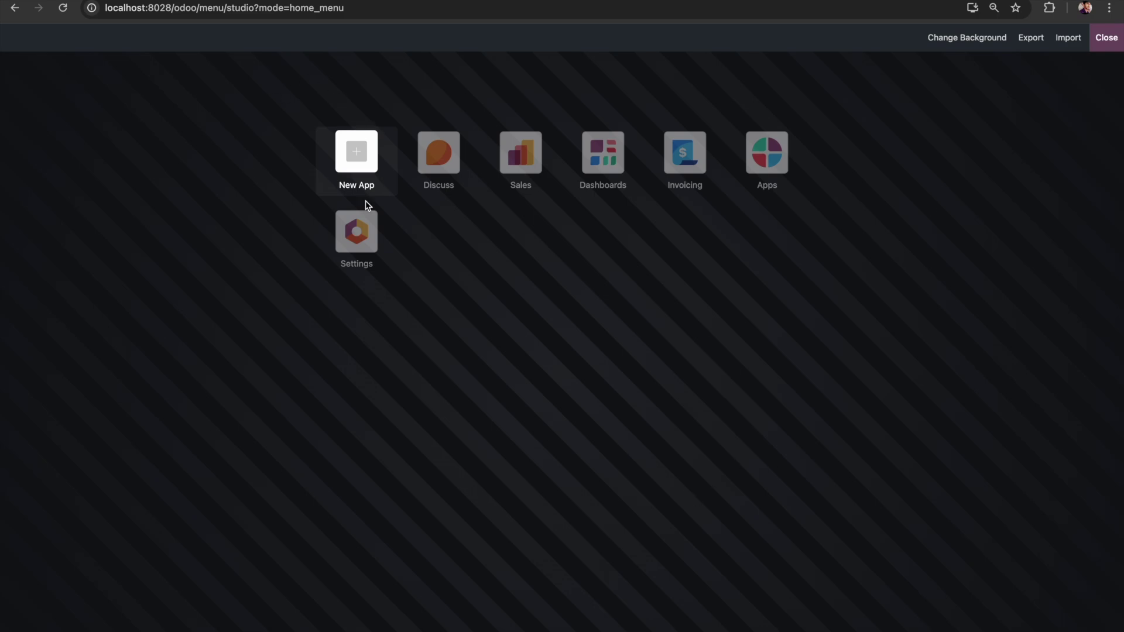
click(360, 170)
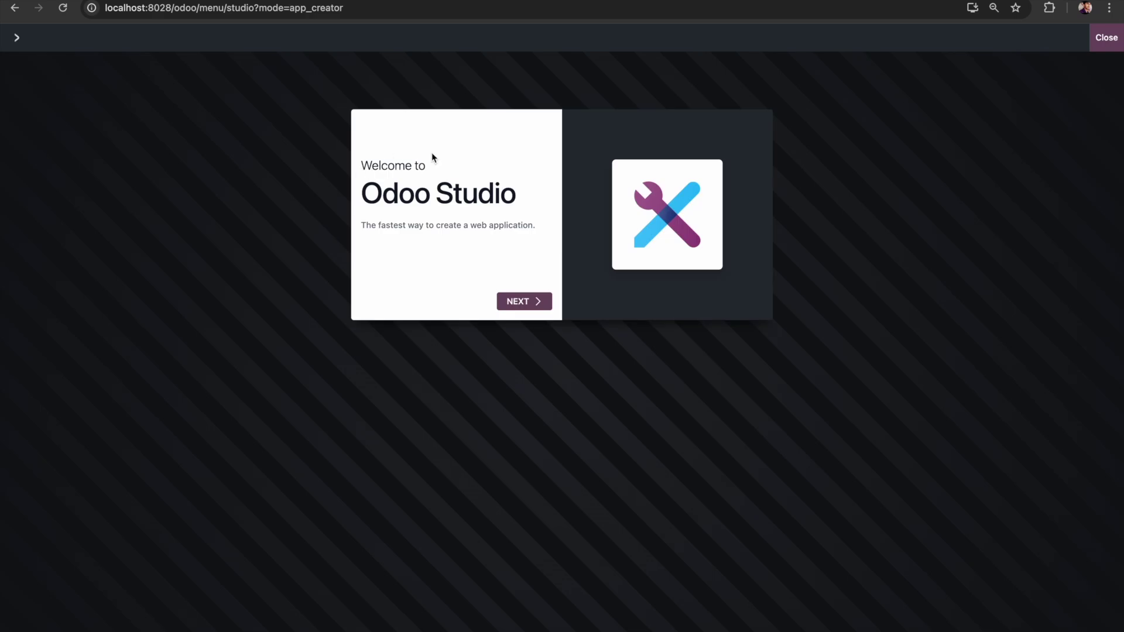
click(526, 306)
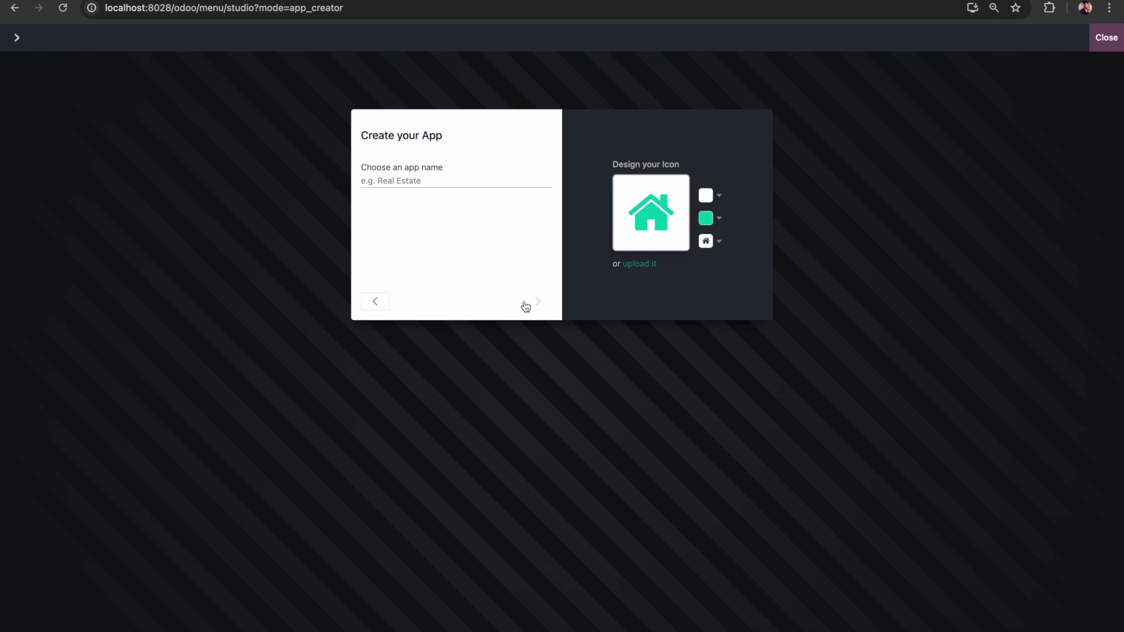
Step: Name the new app 'School Management' and return to its name and icon step
text(School Management)
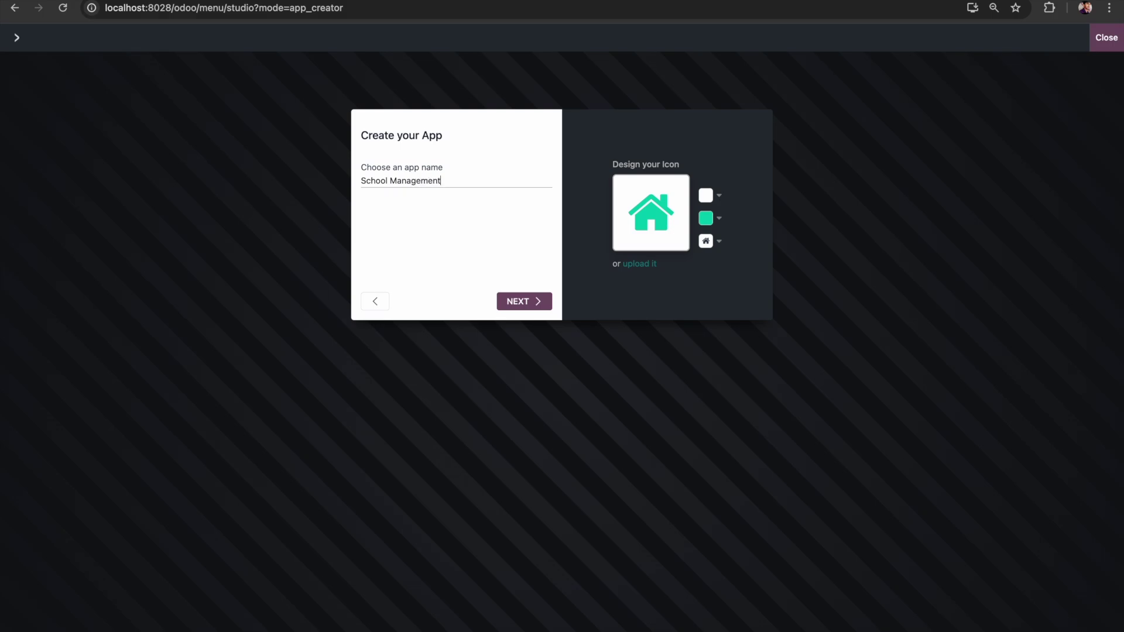
click(523, 301)
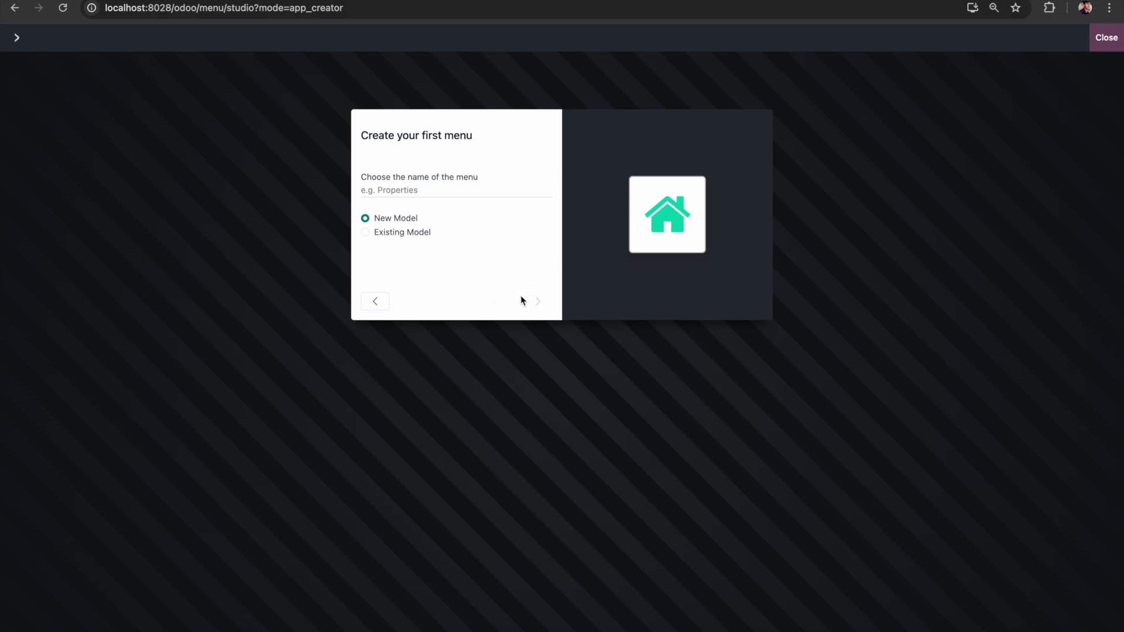
click(375, 301)
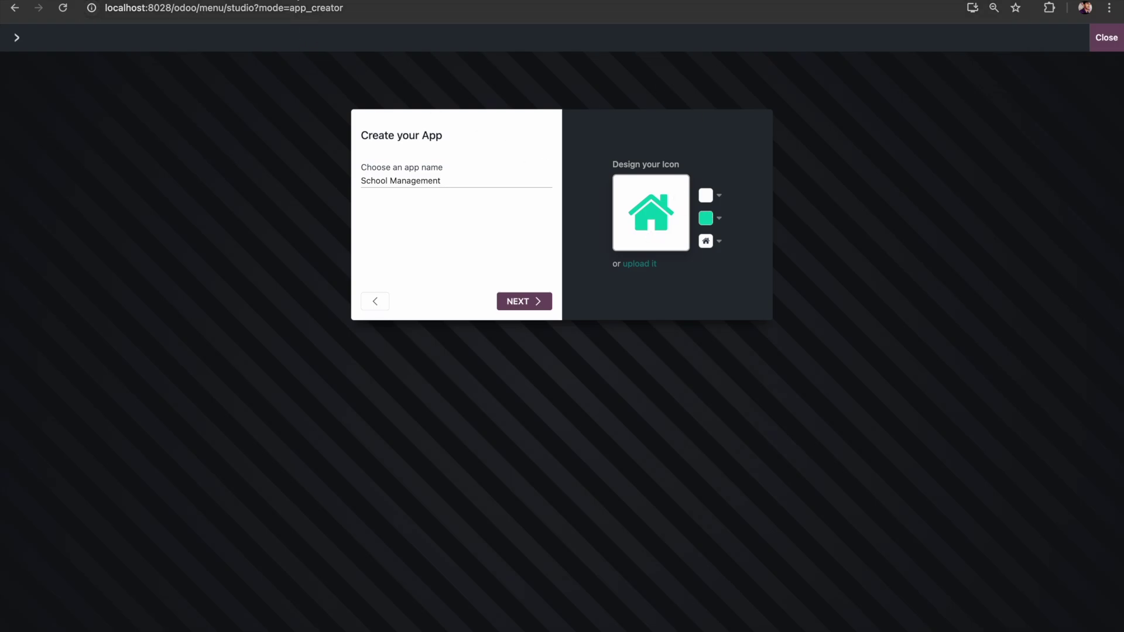
key(ctrl+Tab)
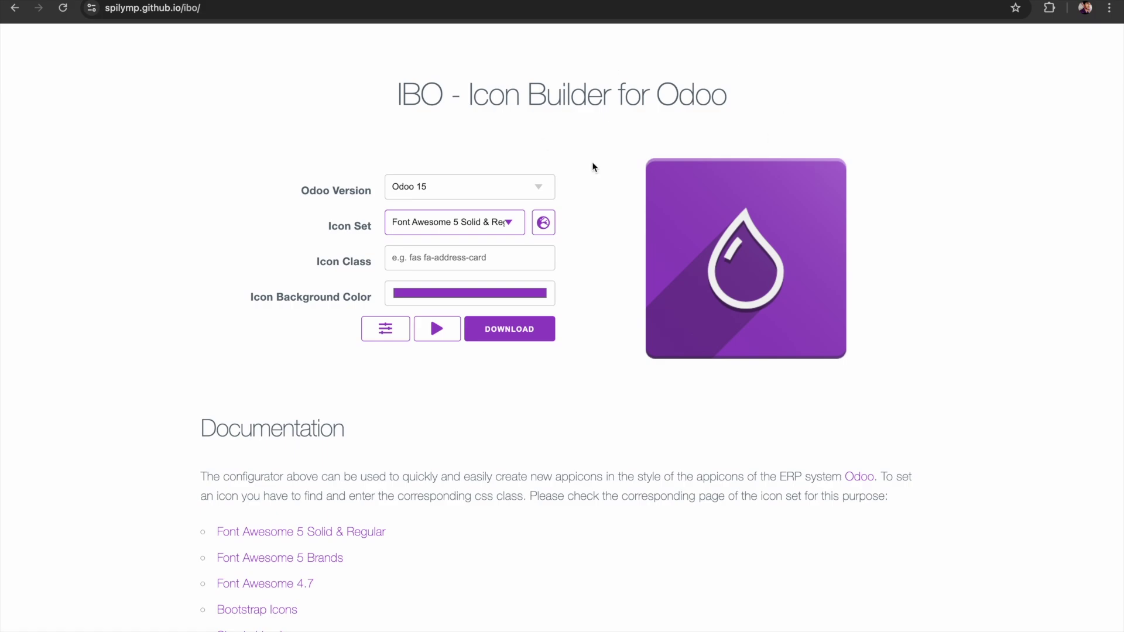
Step: Keep Odoo 15 and Font Awesome 5 Solid & Regular, then open that icon set's catalogue
click(466, 187)
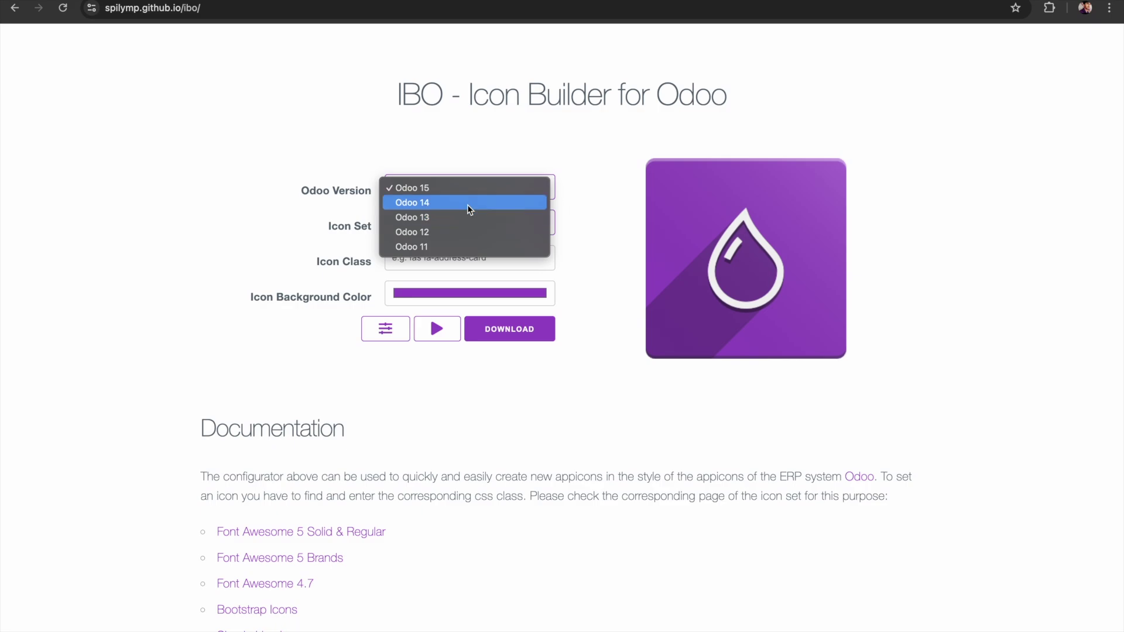
click(449, 188)
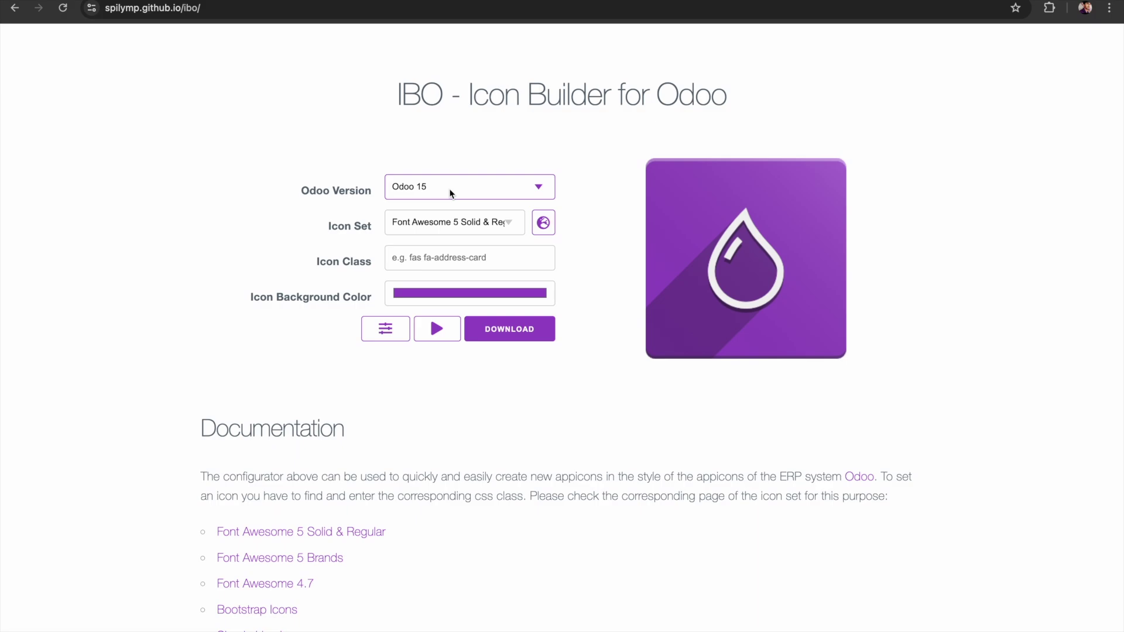
click(451, 223)
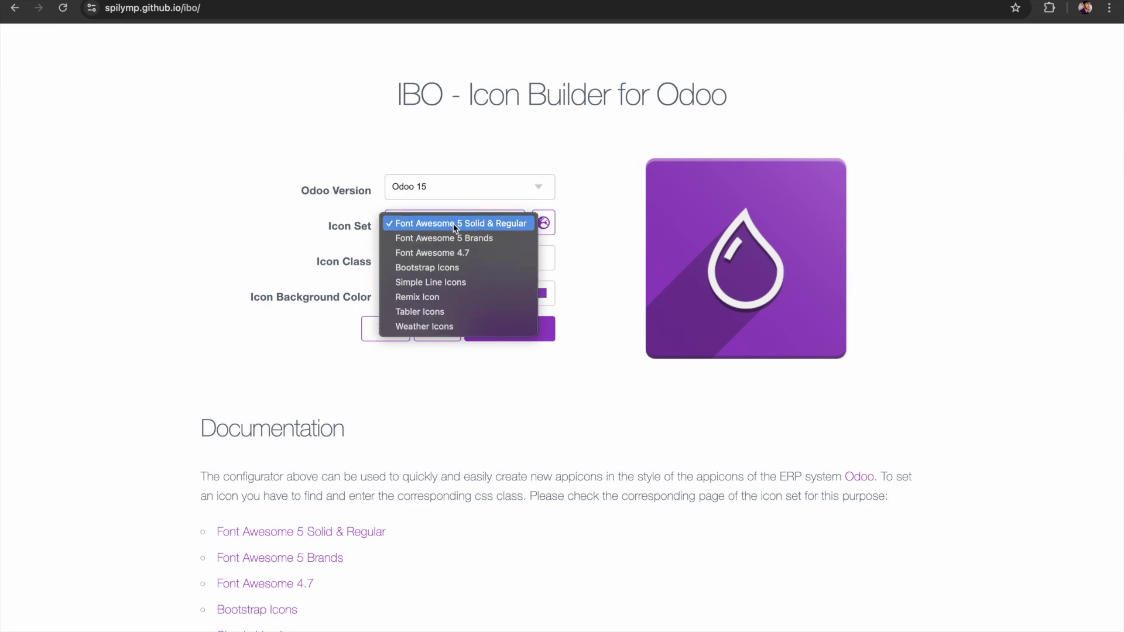
click(455, 226)
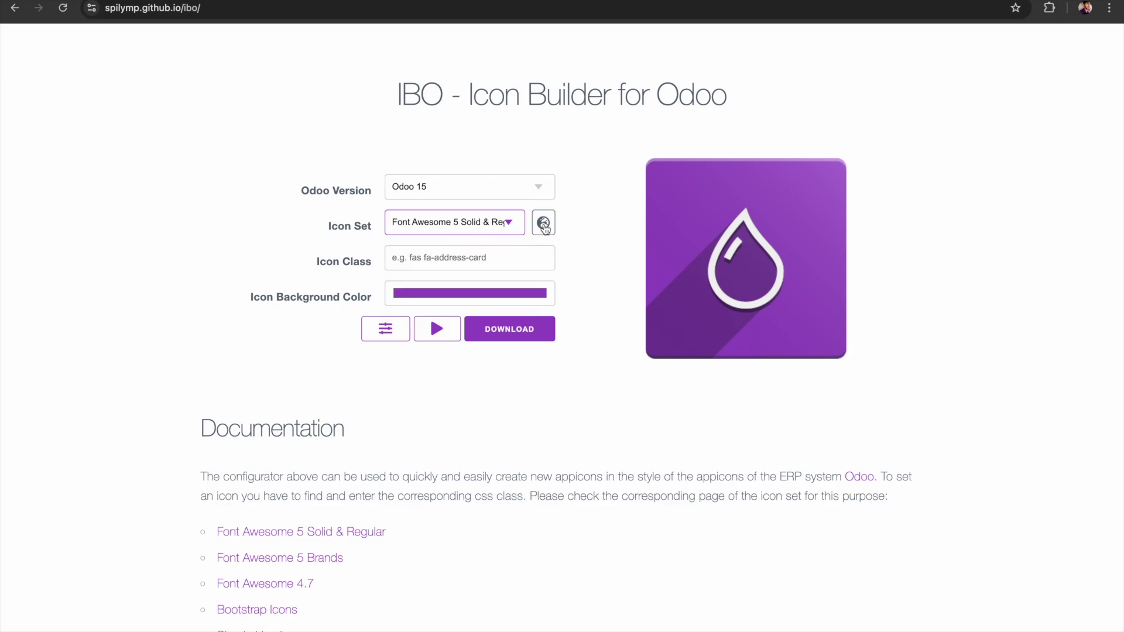
click(544, 225)
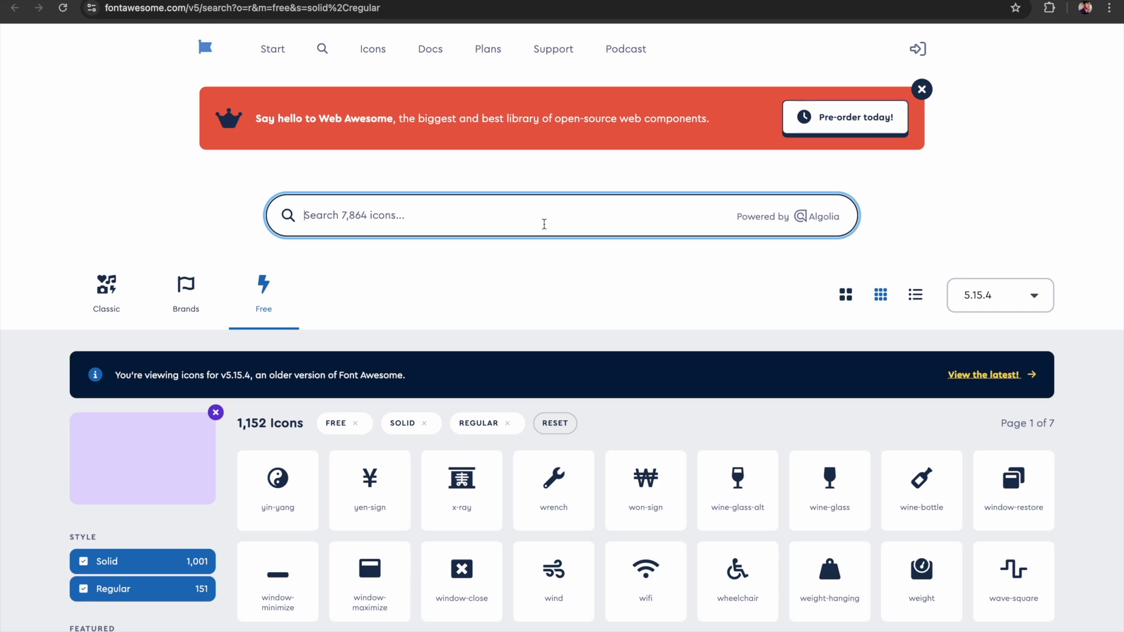
Step: Find the Font Awesome 'school' icon and copy its fas fa-school snippet
text(school)
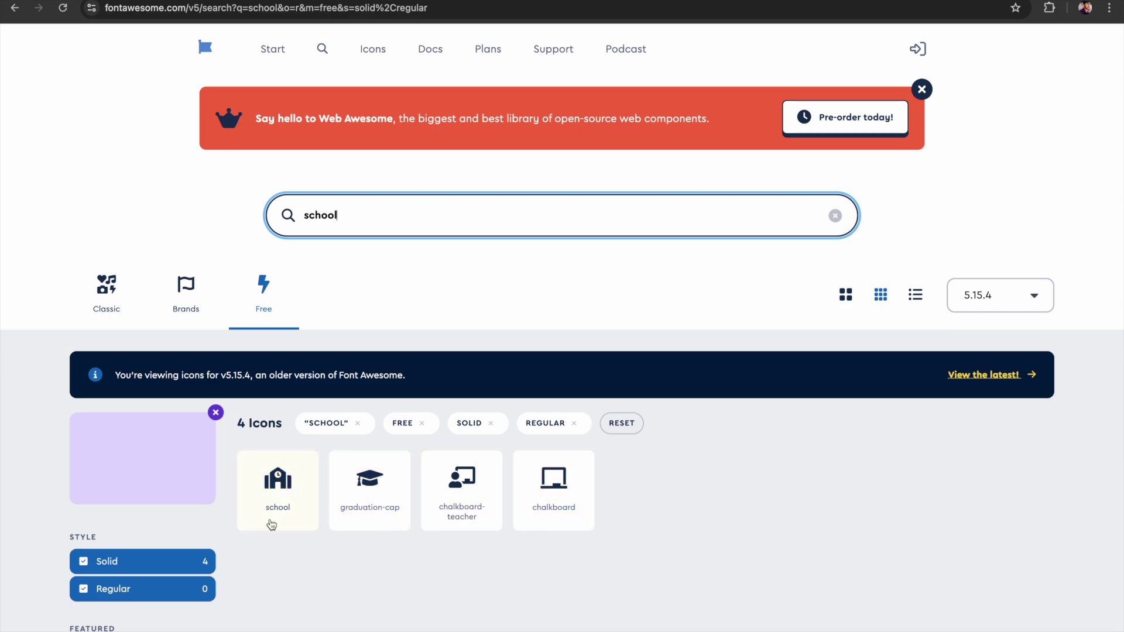
click(284, 502)
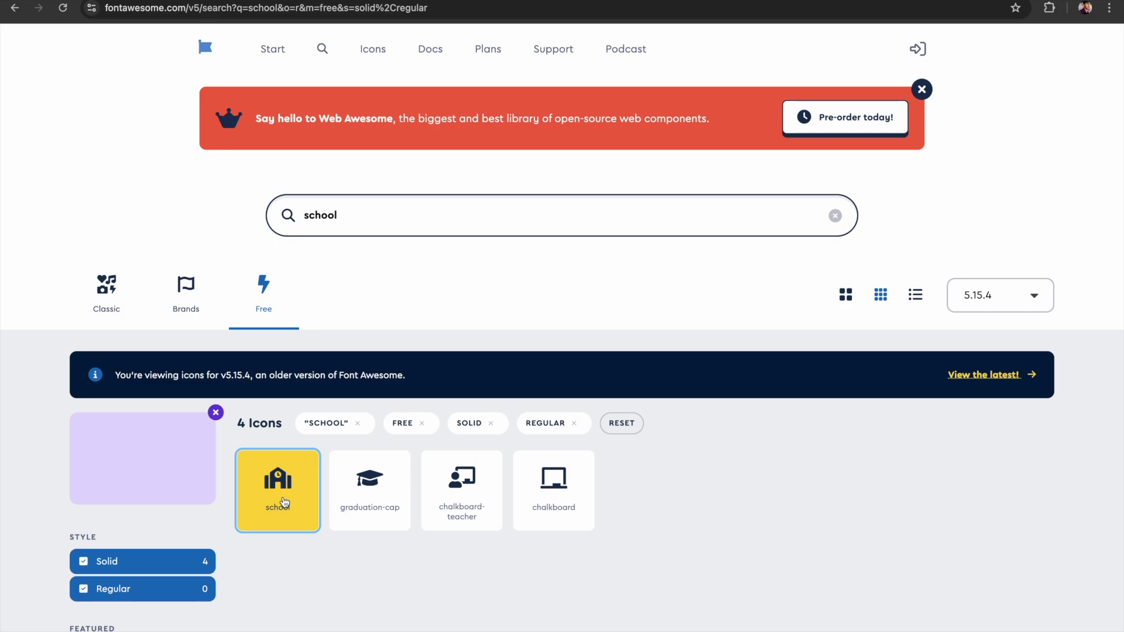
click(284, 502)
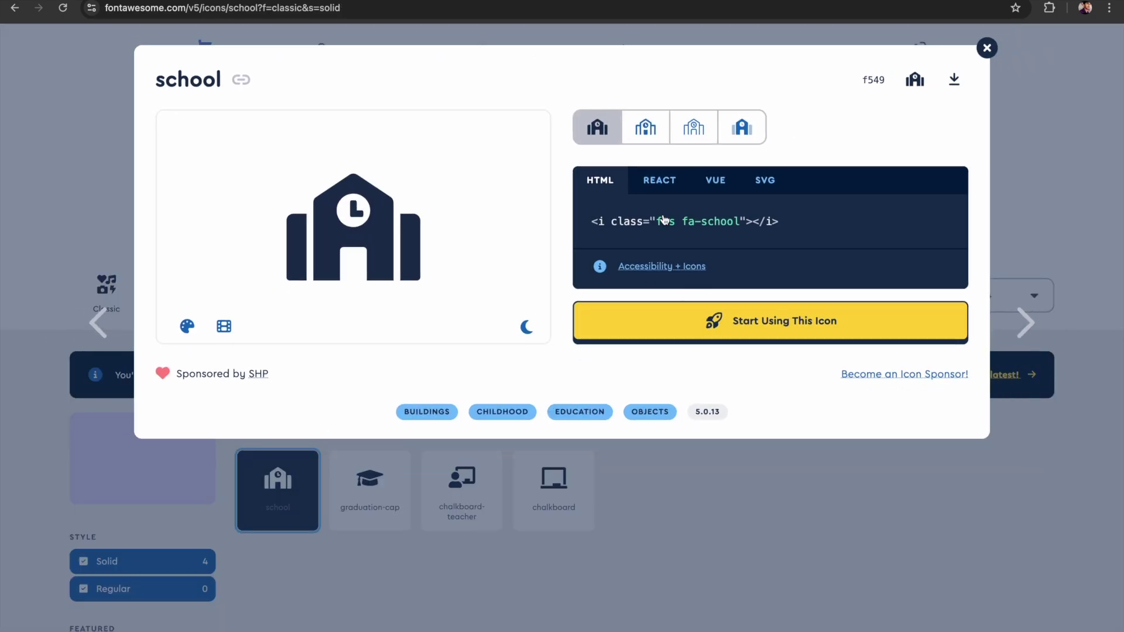
click(659, 228)
click(659, 229)
drag(619, 226, 741, 225)
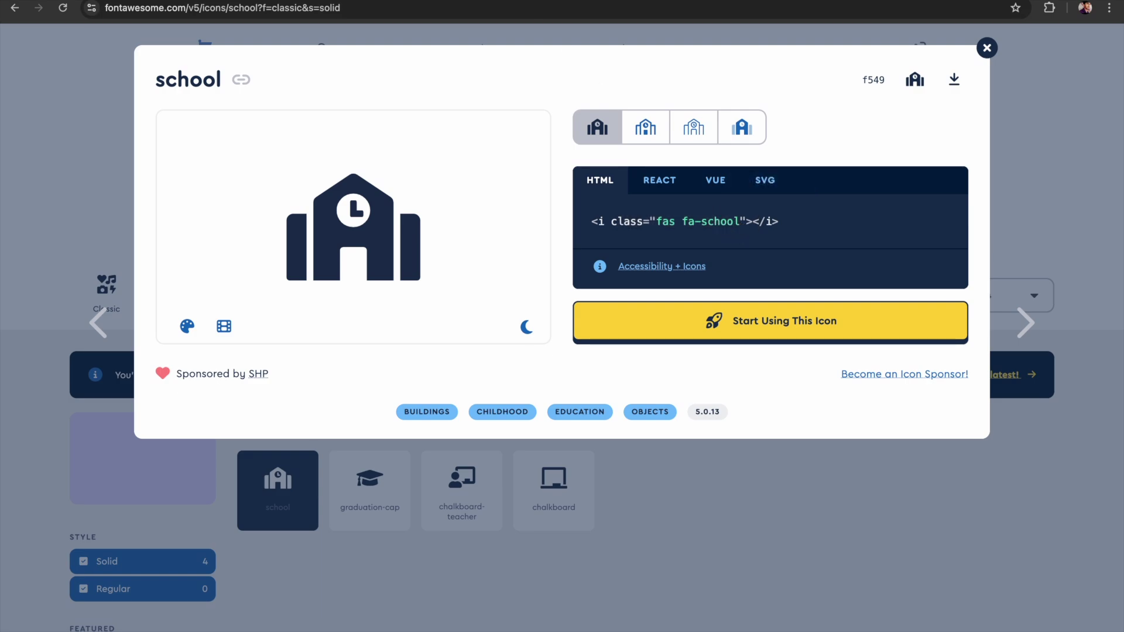
Step: Paste the school icon snippet into IBO's Icon Class field
key(ctrl+Tab)
click(447, 259)
text(<i class="fas fa-school"></i>)
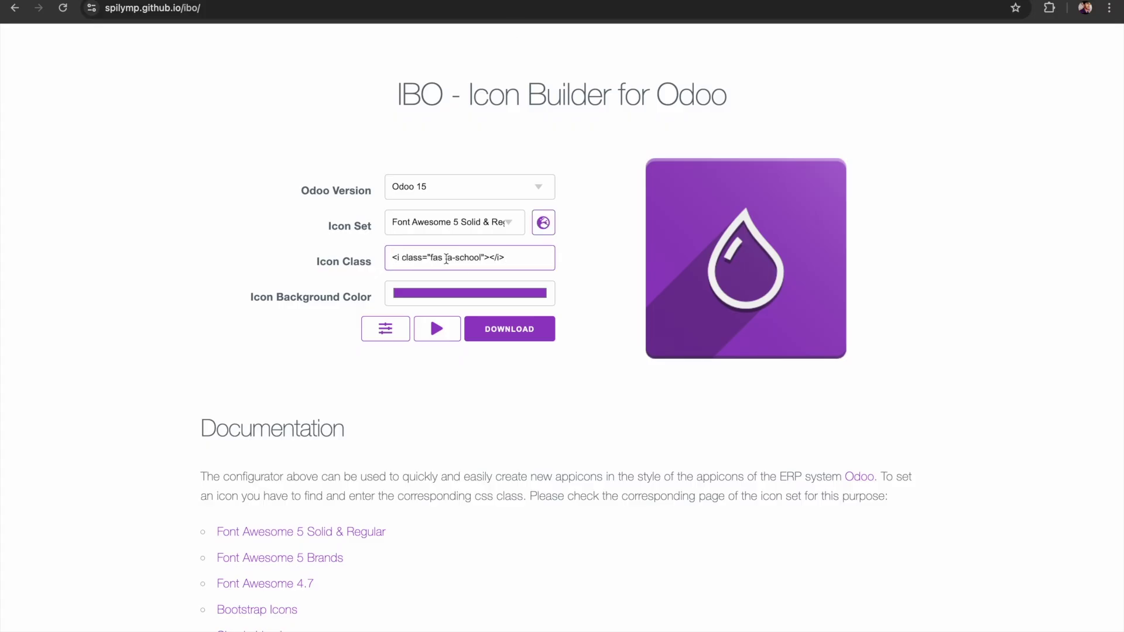
Step: Trim the pasted snippet down to just the fas fa-school icon class
drag(431, 256, 386, 258)
key(BackSpace)
click(502, 258)
key(BackSpace)
key(BackSpace)
key(BackSpace)
key(BackSpace)
key(BackSpace)
key(BackSpace)
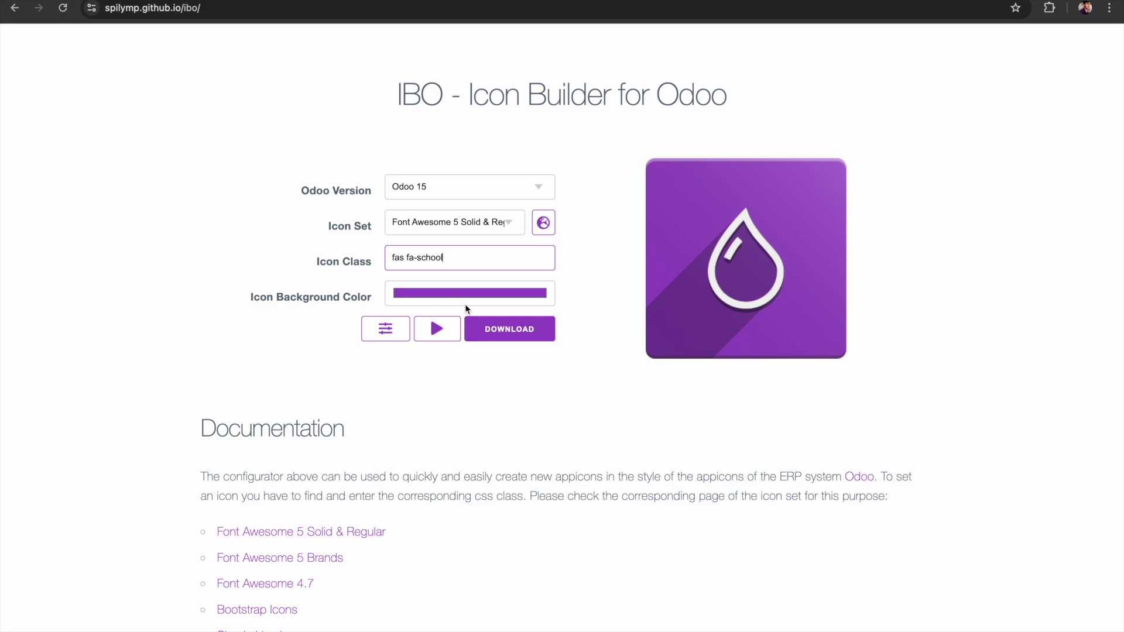
Step: Give the icon a light purple background and download it as odoo_icon (1).png
click(501, 296)
drag(475, 326, 420, 322)
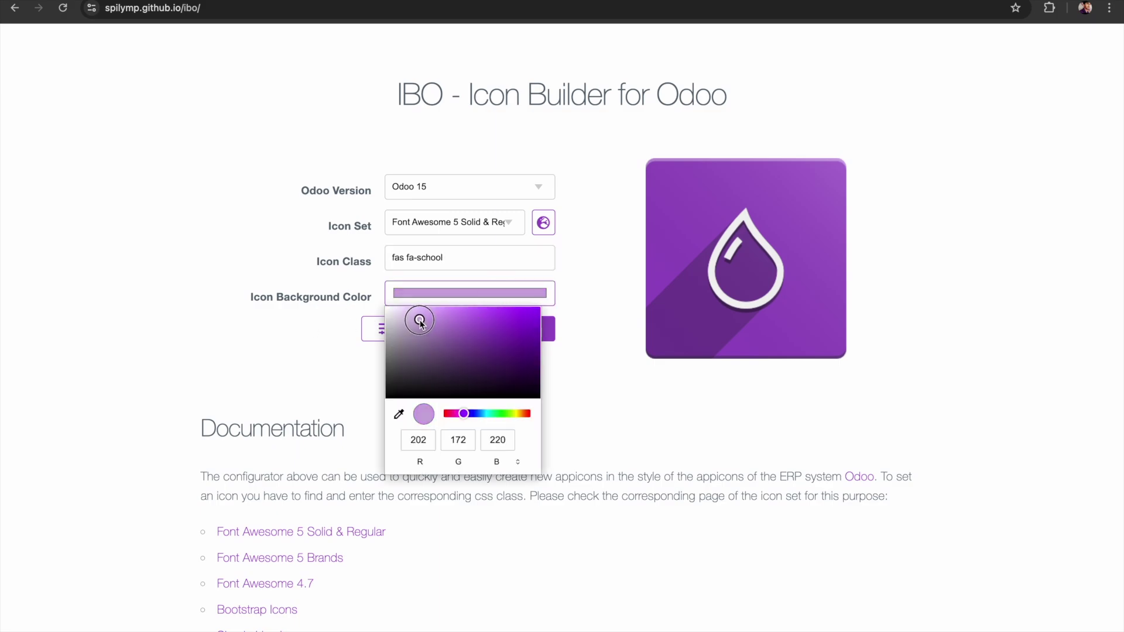
click(595, 286)
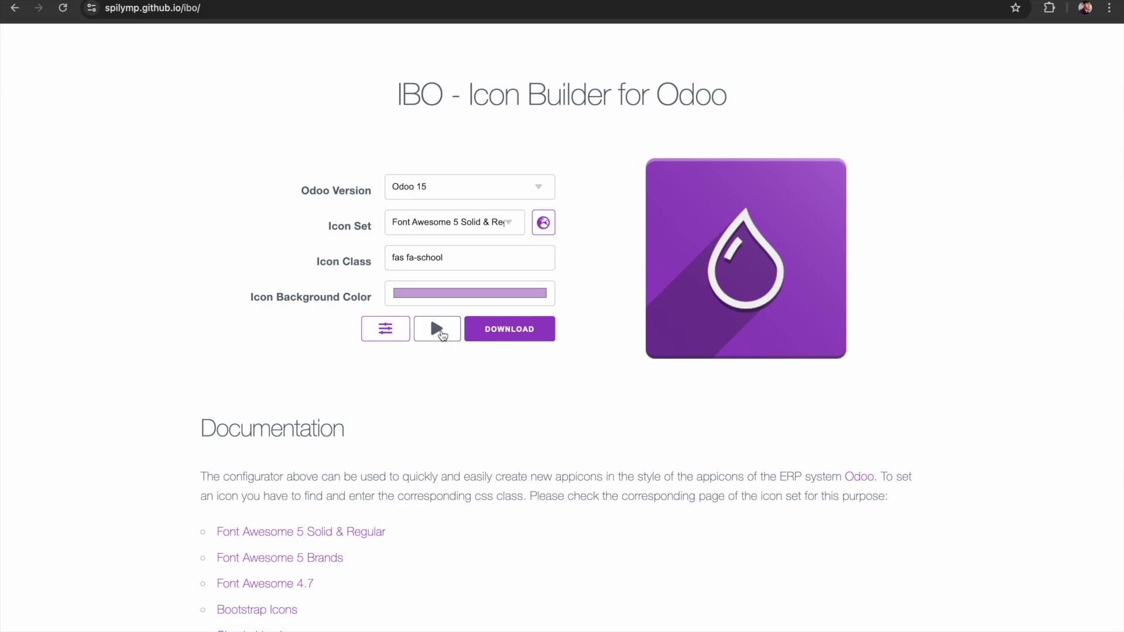
click(440, 334)
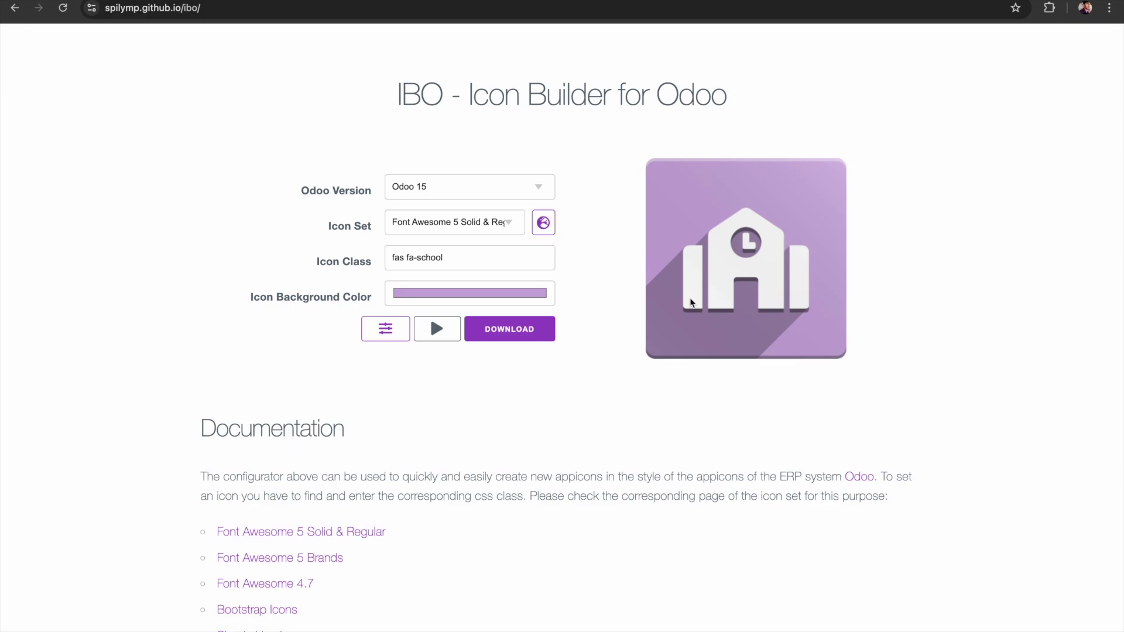
click(534, 332)
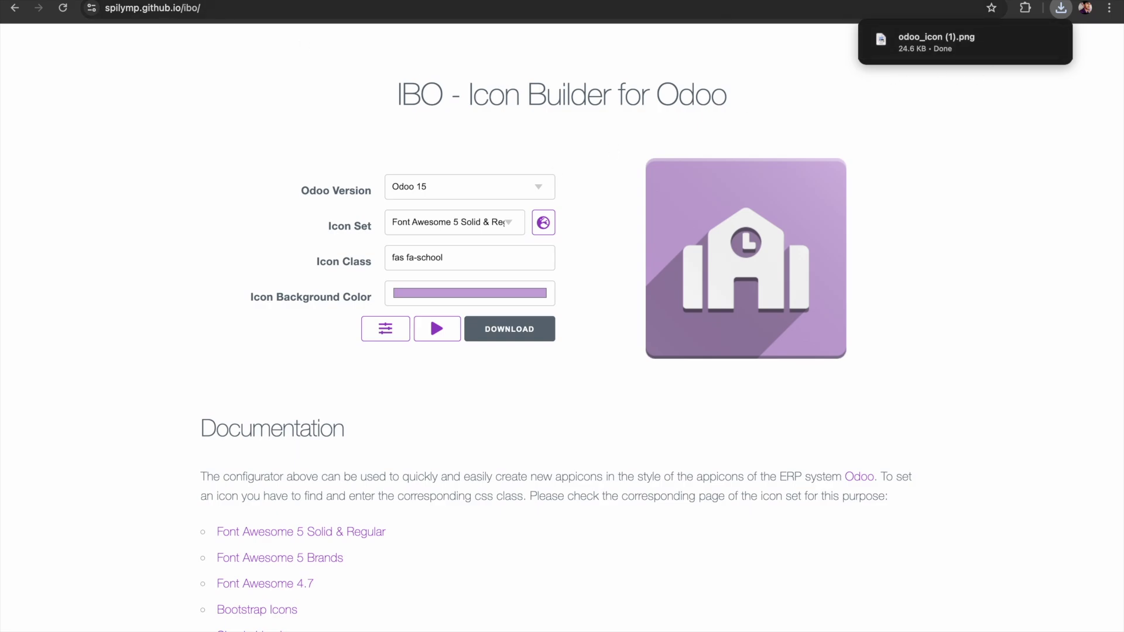
key(ctrl+Tab)
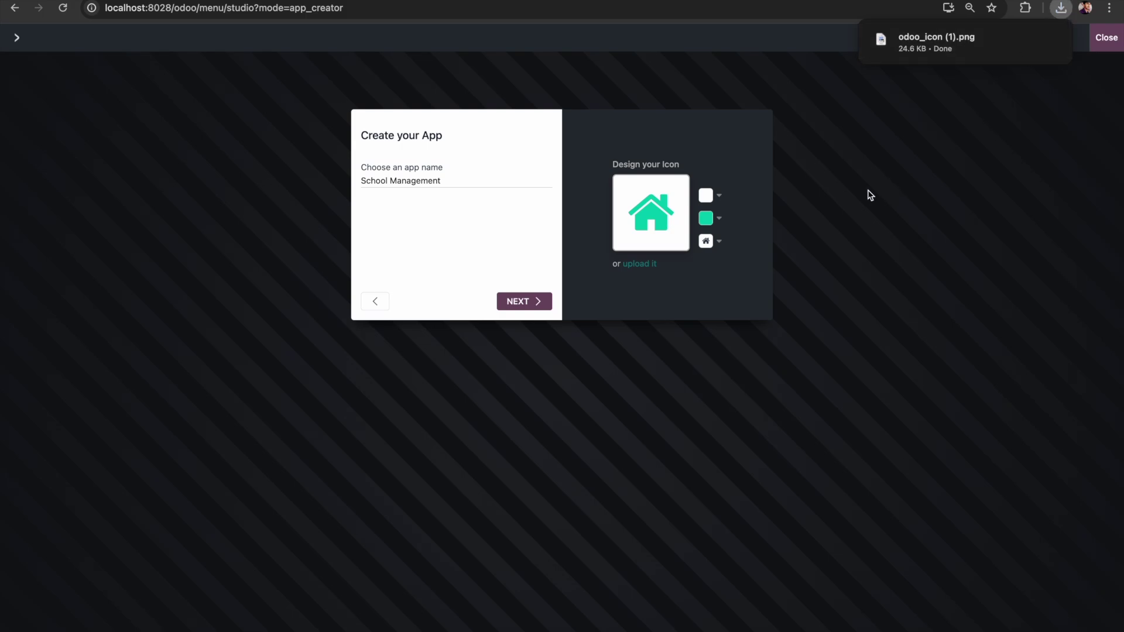
Step: Upload odoo_icon (1).png from Downloads as the School Management app icon
click(634, 265)
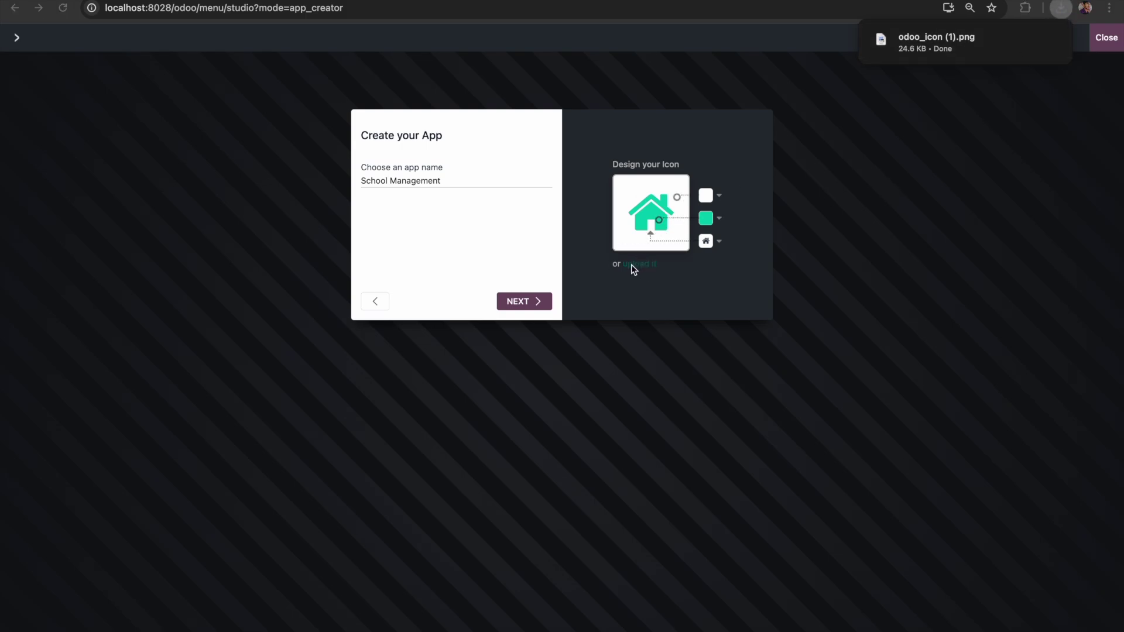
click(357, 229)
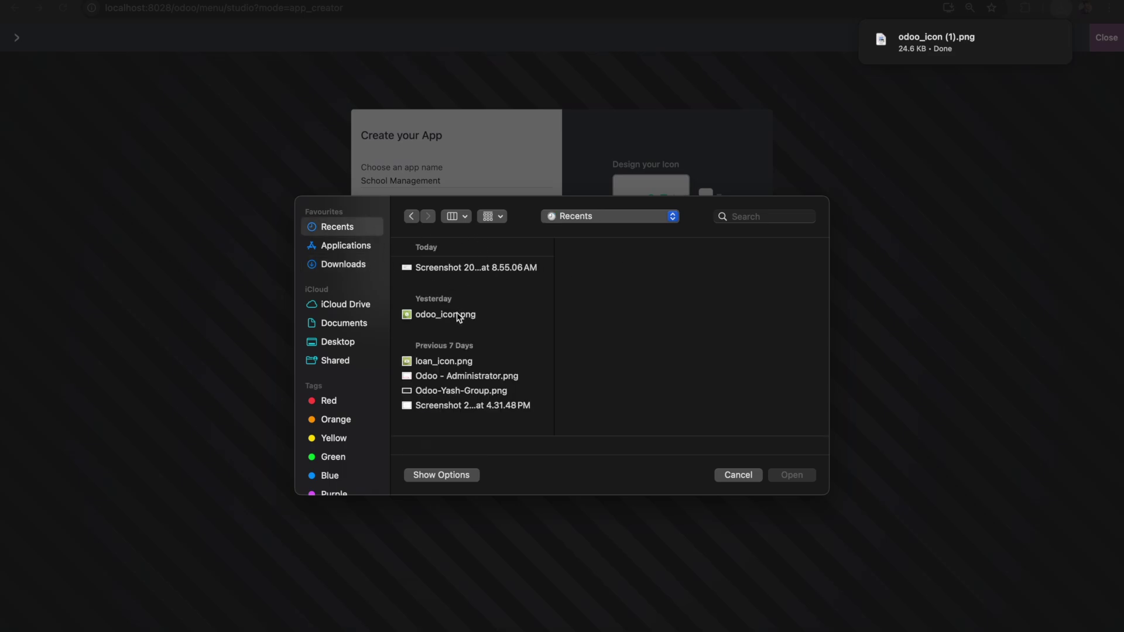
click(345, 265)
scroll(439, 301, down, 10)
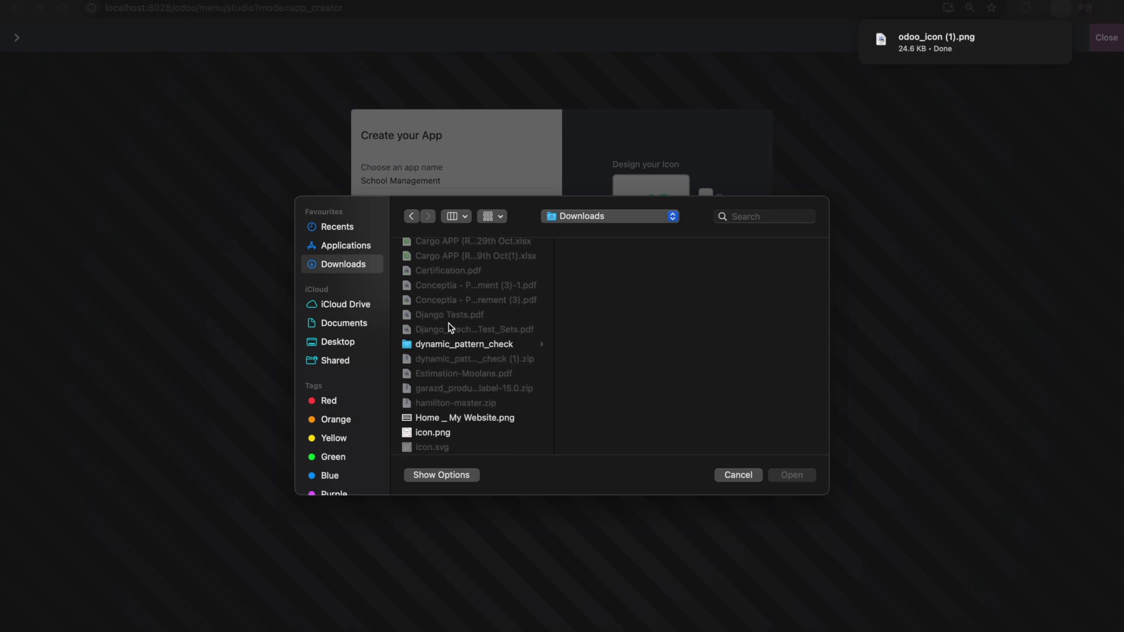
scroll(455, 395, down, 5)
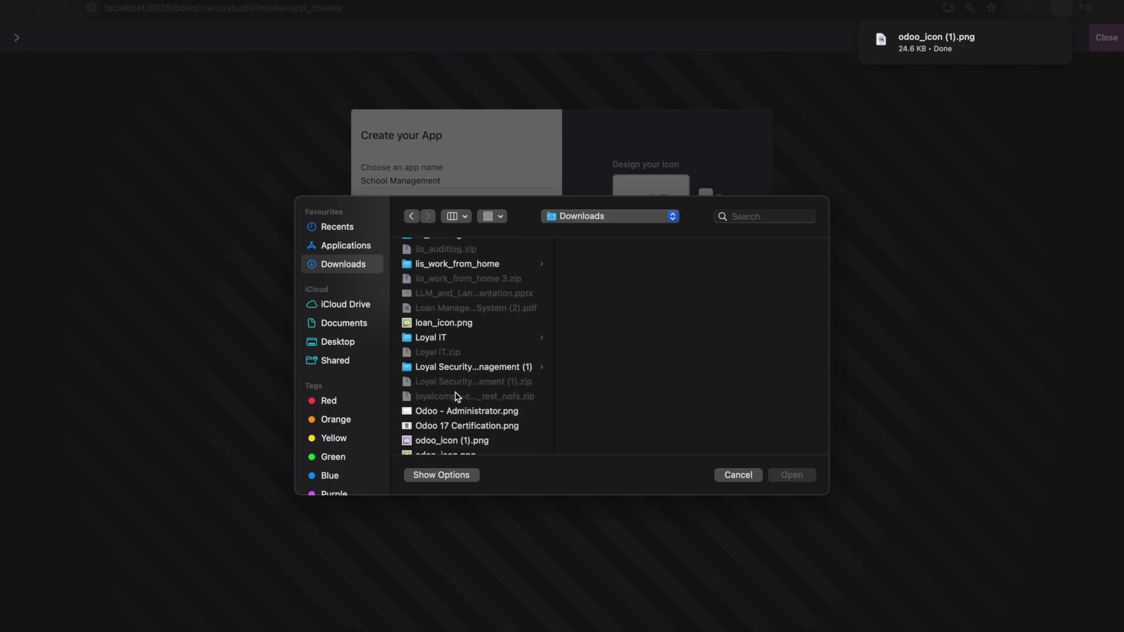
scroll(455, 395, down, 2)
click(510, 346)
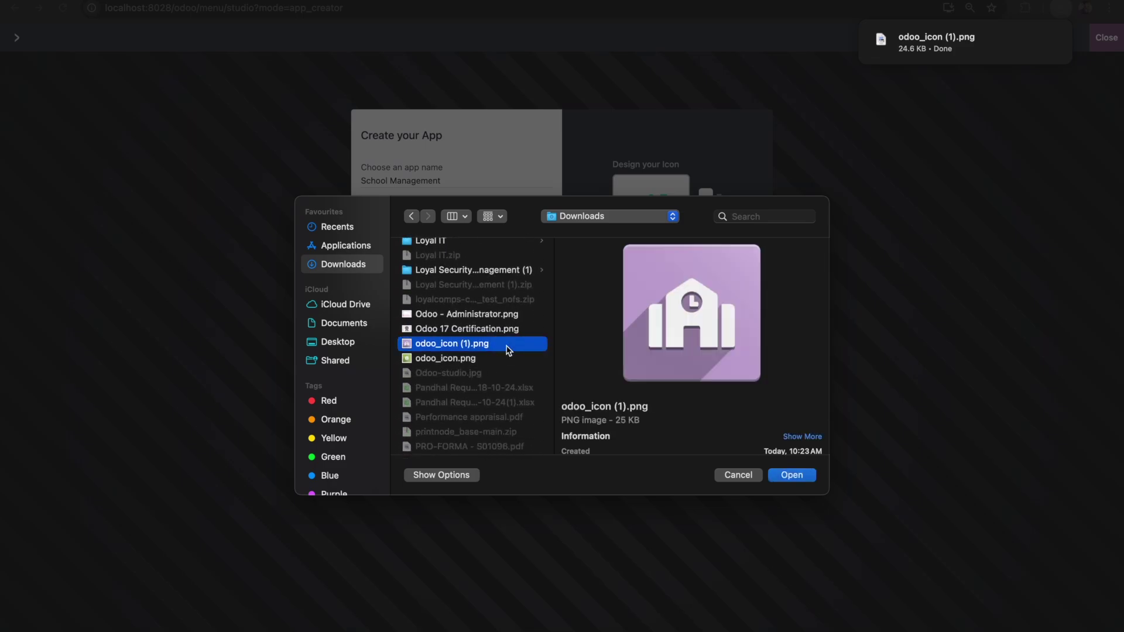
click(792, 476)
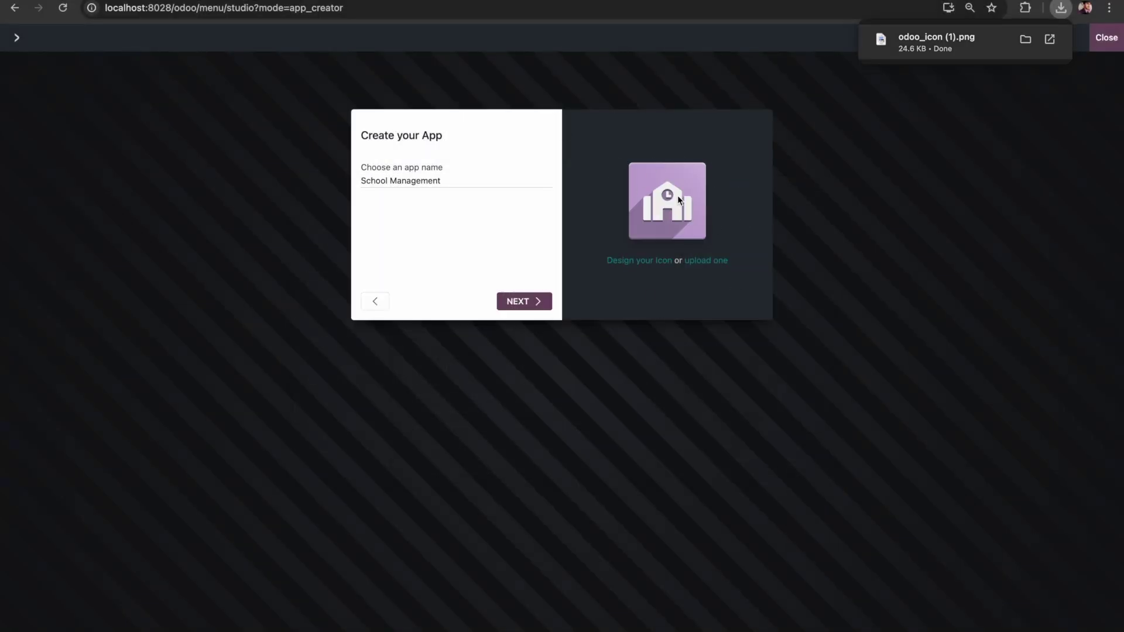
Step: Create a first menu named 'Teachers' on a new model and continue
click(523, 302)
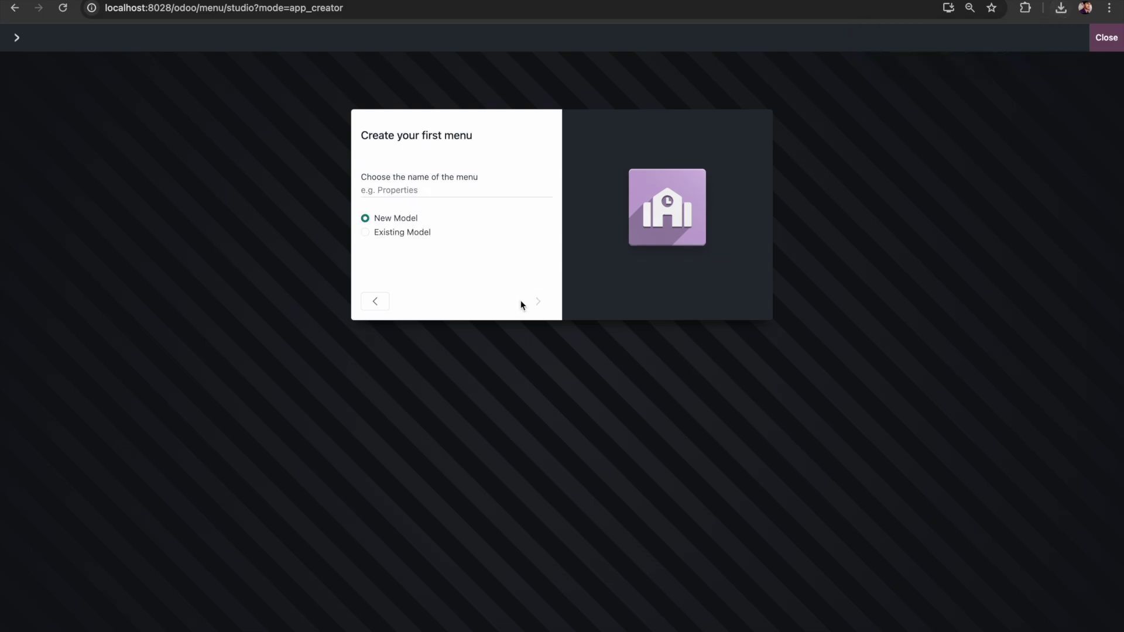
click(456, 194)
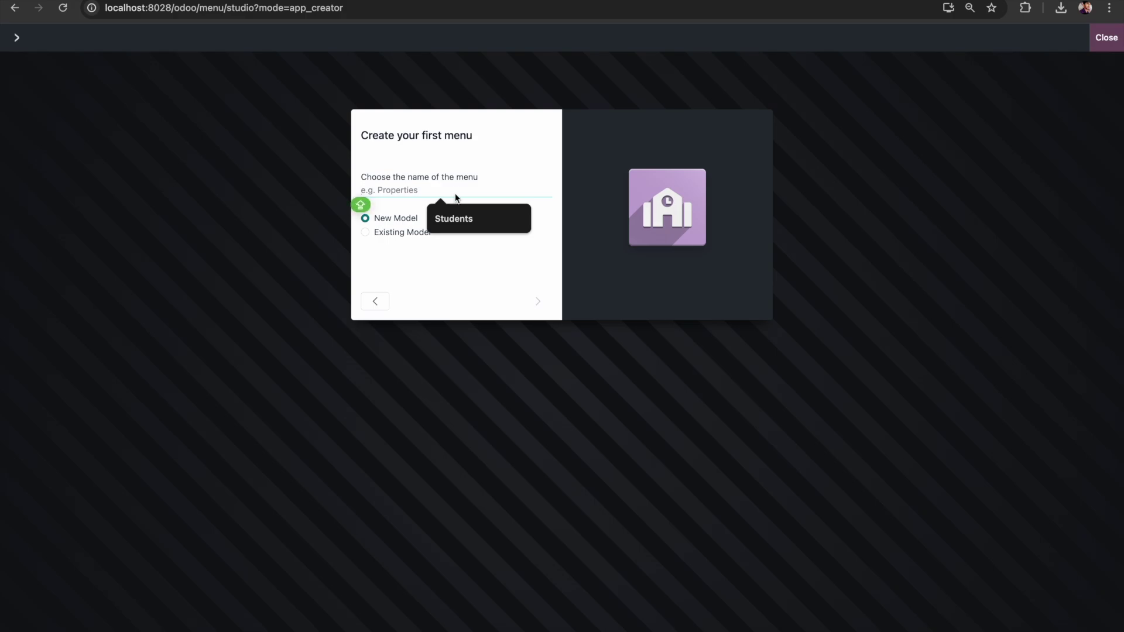
text(Teachers)
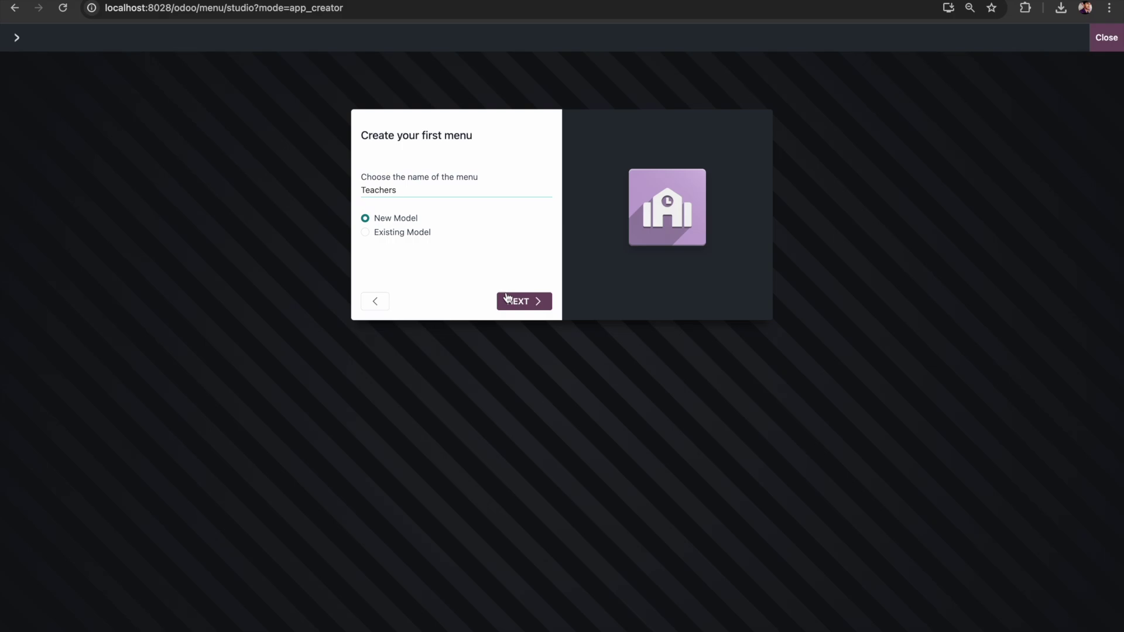
click(532, 303)
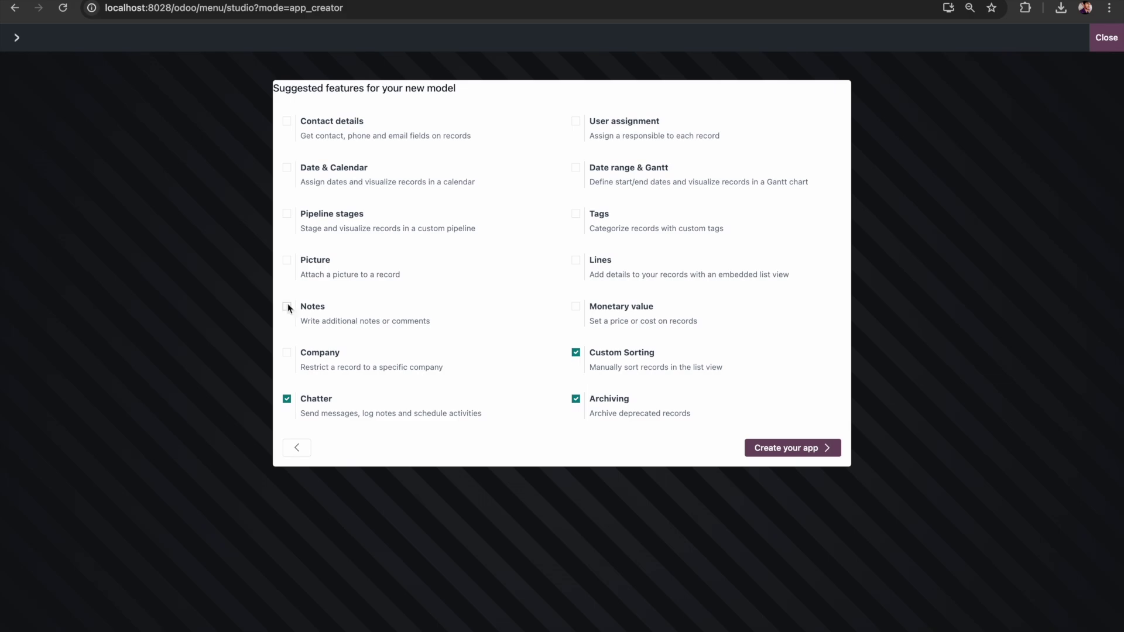
Step: Enable the Picture, Contact details and Company features and create the app
click(287, 262)
click(286, 123)
click(314, 359)
click(804, 455)
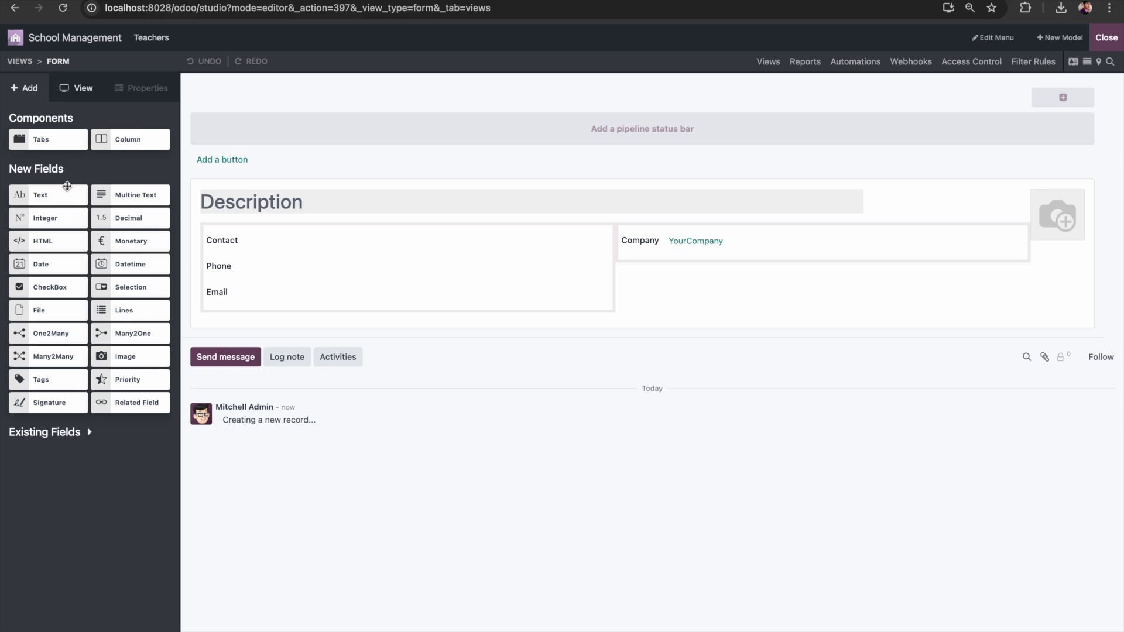
Step: Drop a Datetime field from New Fields onto the Teachers form below Company
drag(49, 195, 55, 194)
drag(112, 264, 732, 279)
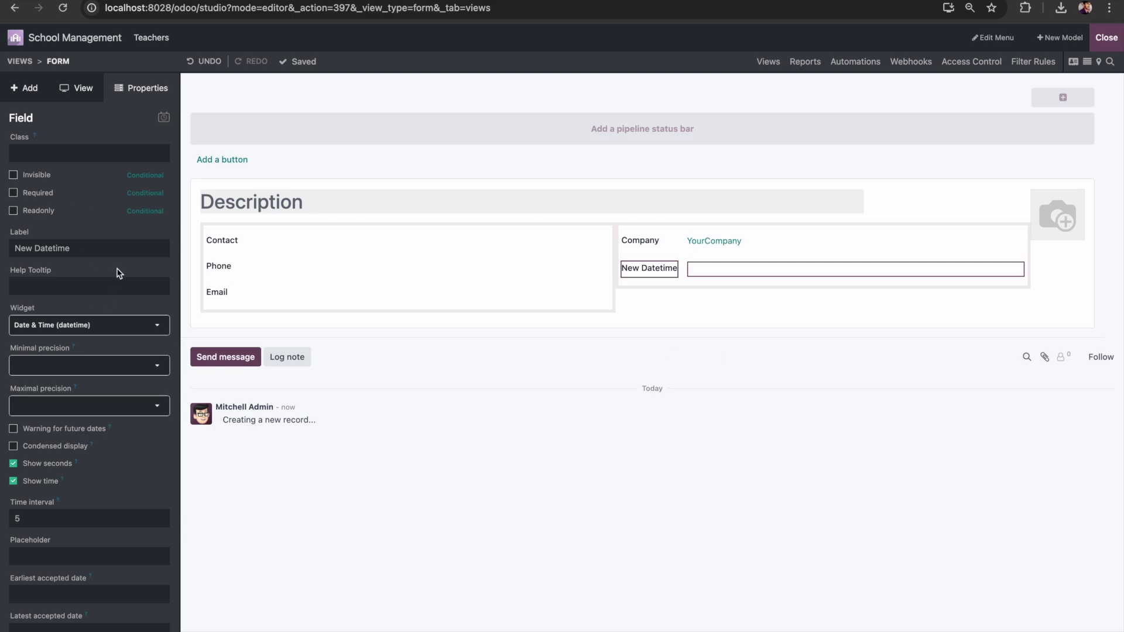
Step: Relabel the new field 'Join Date', keeping the Date & Time (datetime) widget
triple_click(81, 247)
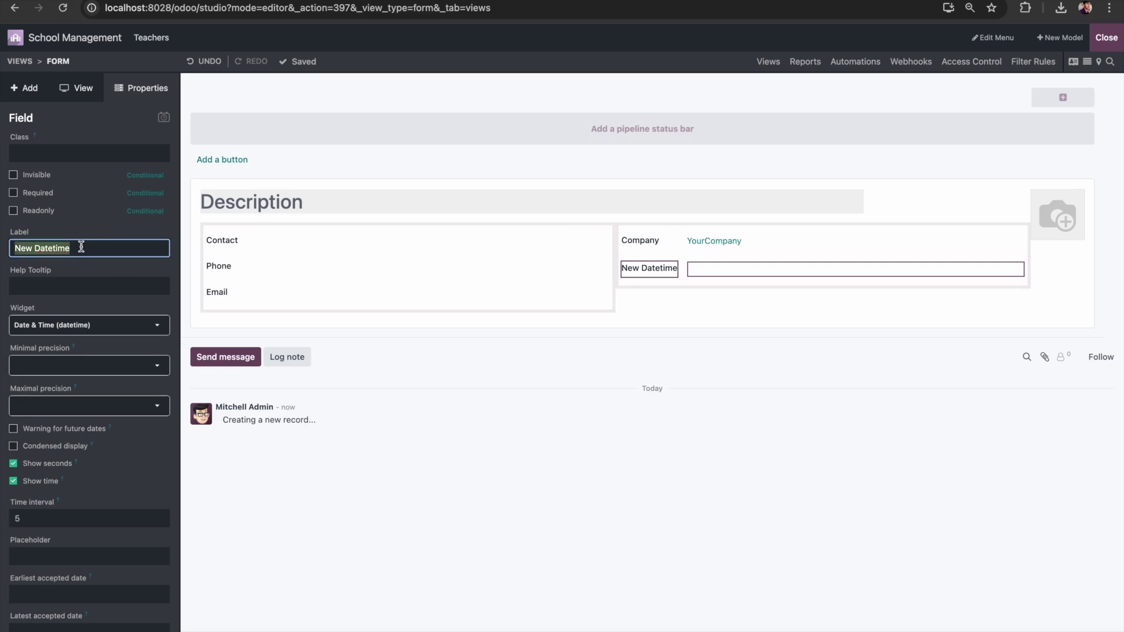
text(Join Date)
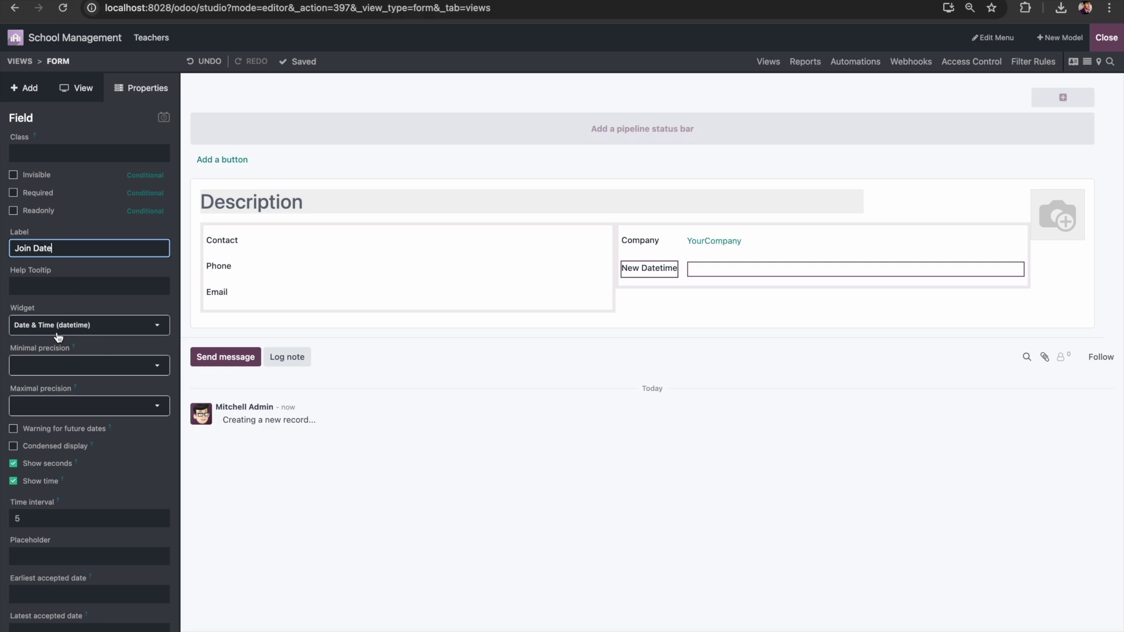
click(80, 328)
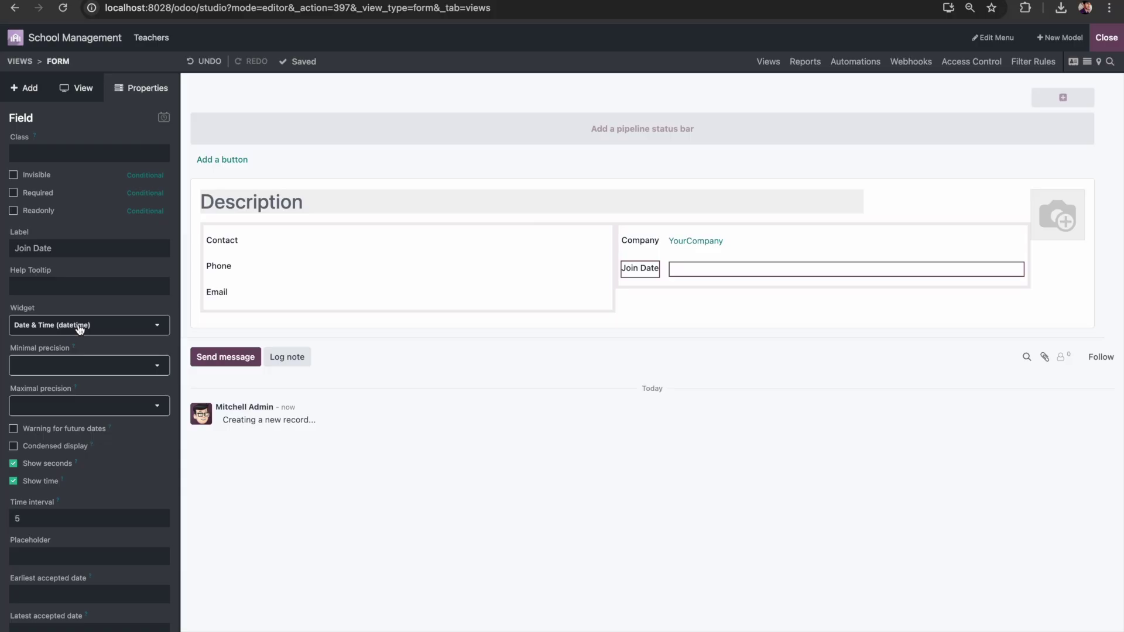
click(81, 327)
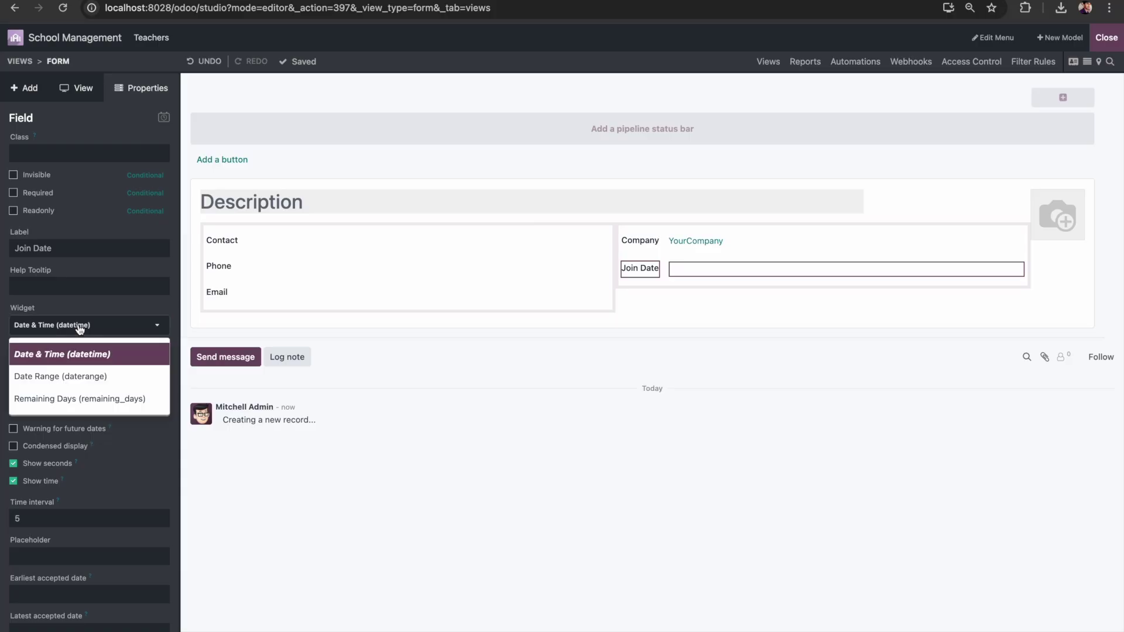
click(95, 360)
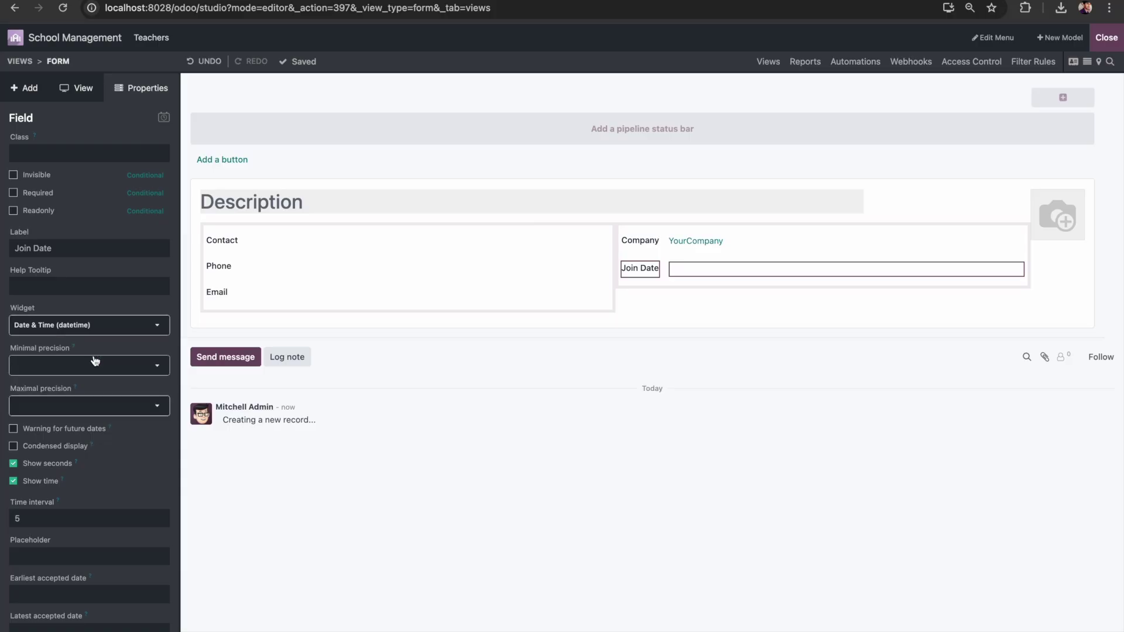
click(118, 329)
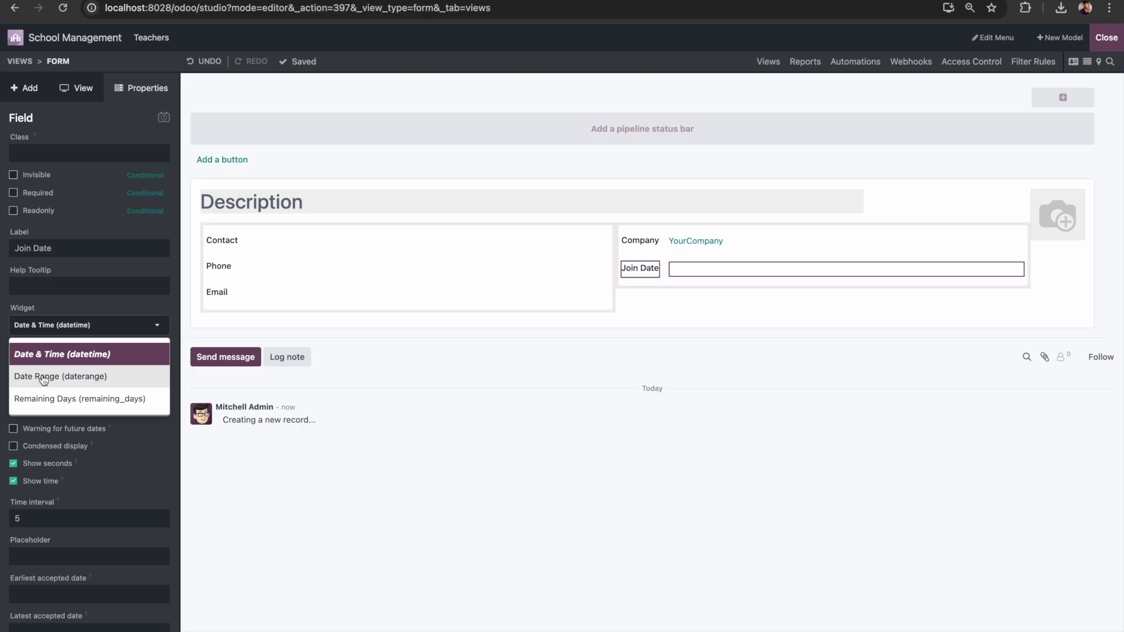
click(134, 326)
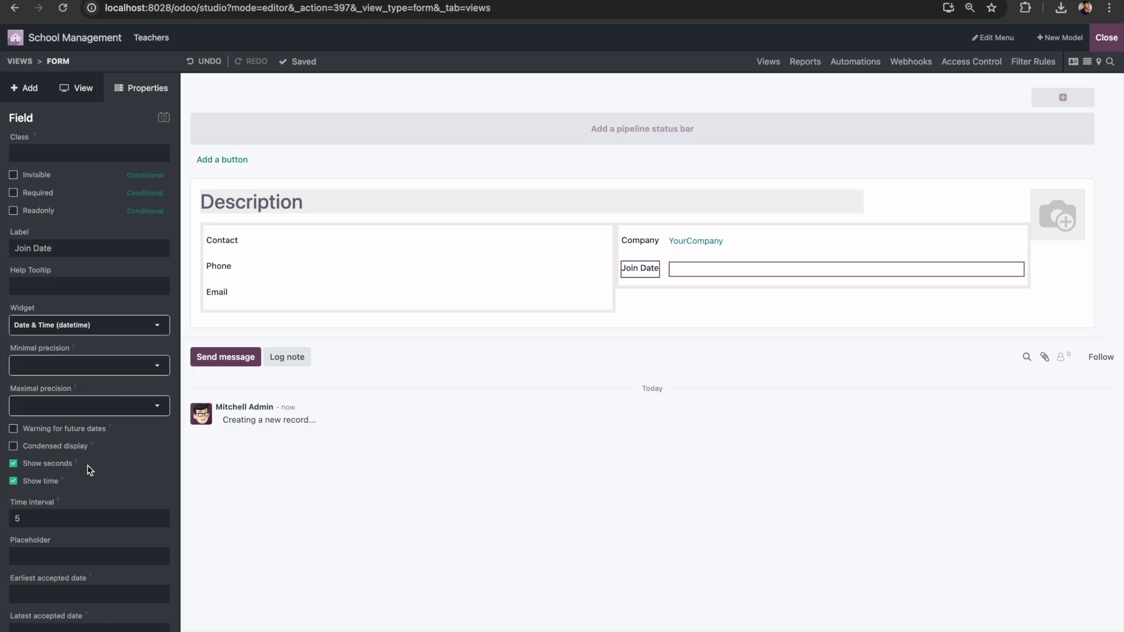
Step: Tick Required in the Properties panel so the Join Date field must be filled
scroll(87, 471, down, 1)
scroll(88, 468, down, 2)
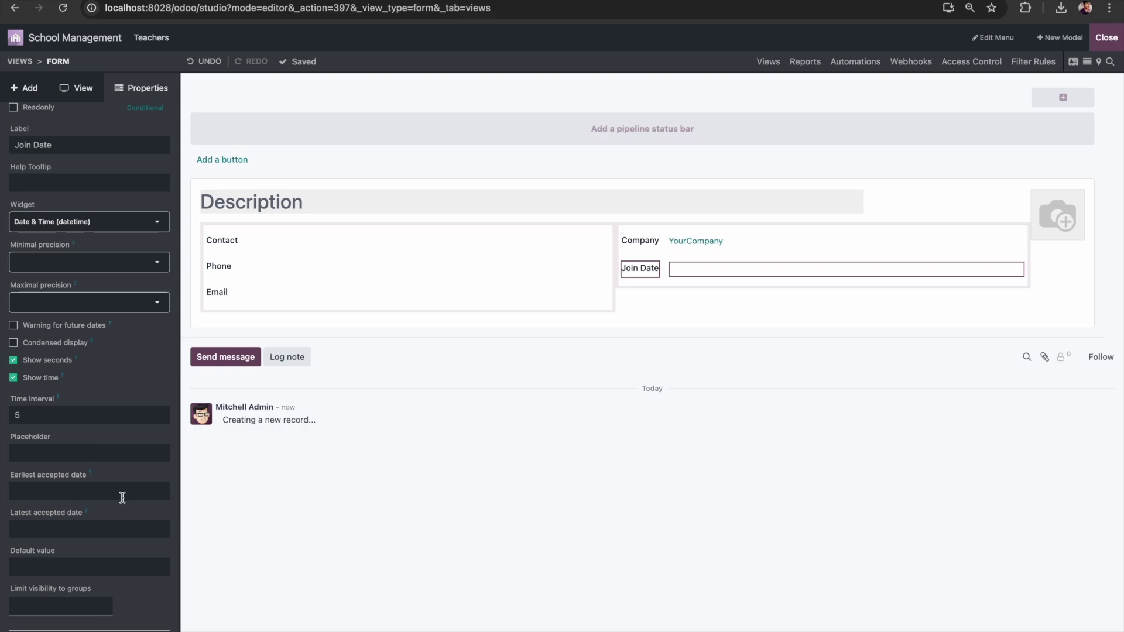
scroll(140, 515, up, 3)
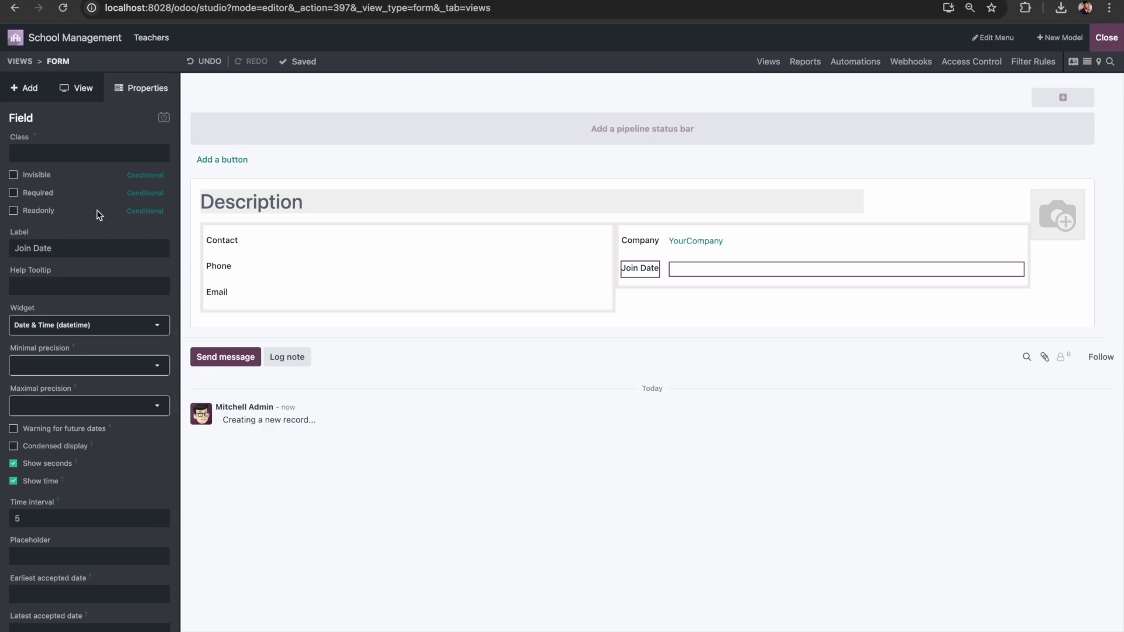
click(15, 194)
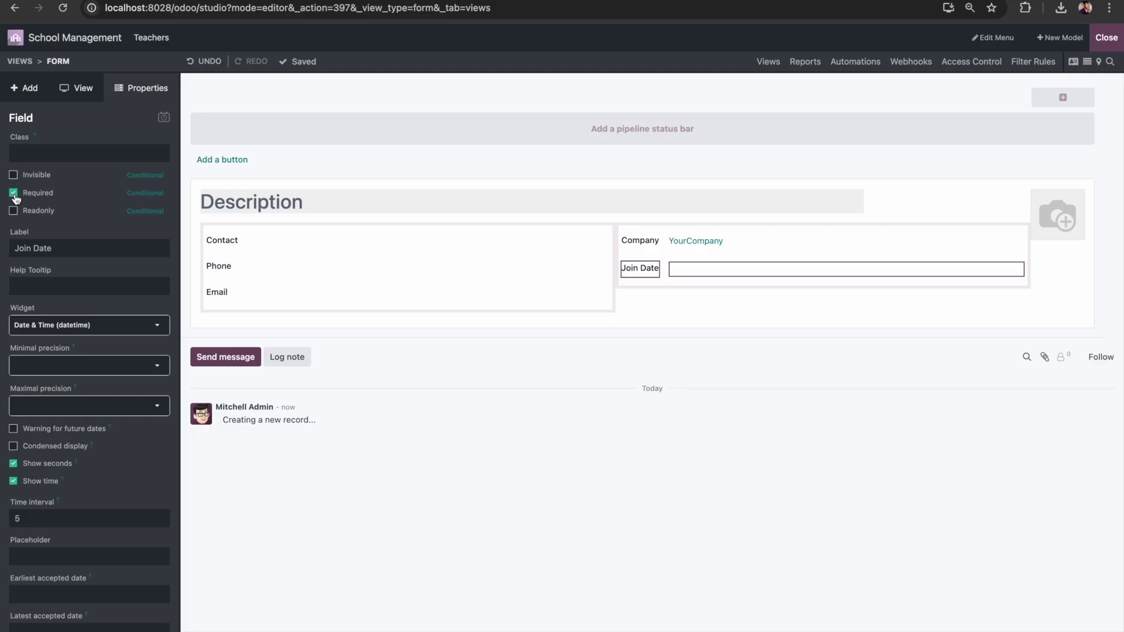
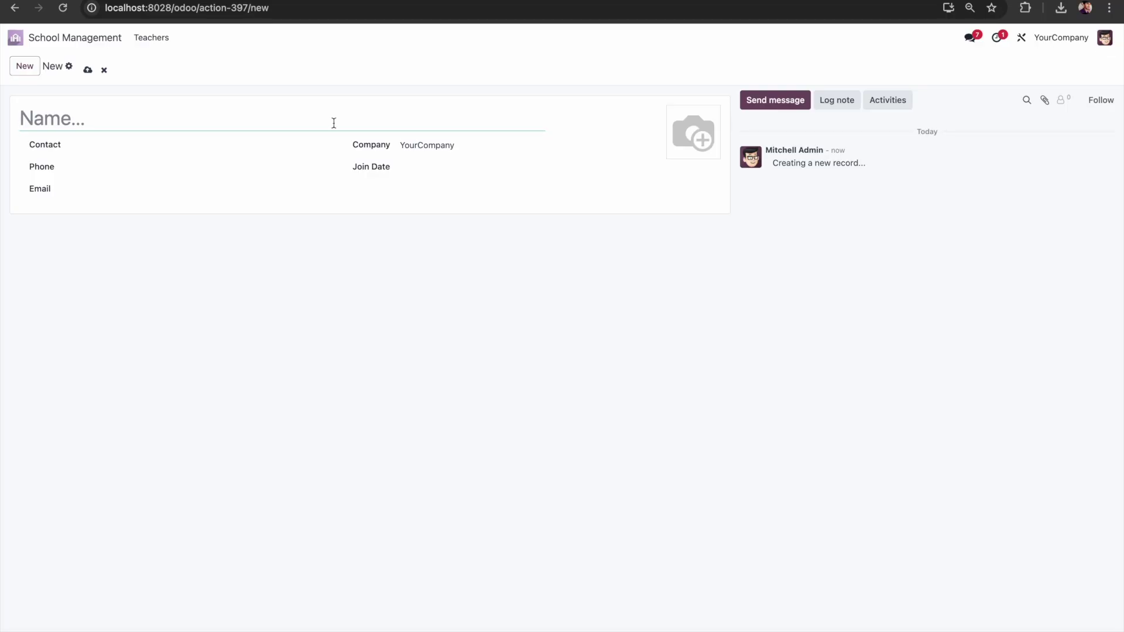
Step: Discard the blank draft and start a new record in School Management's Teachers list
click(104, 71)
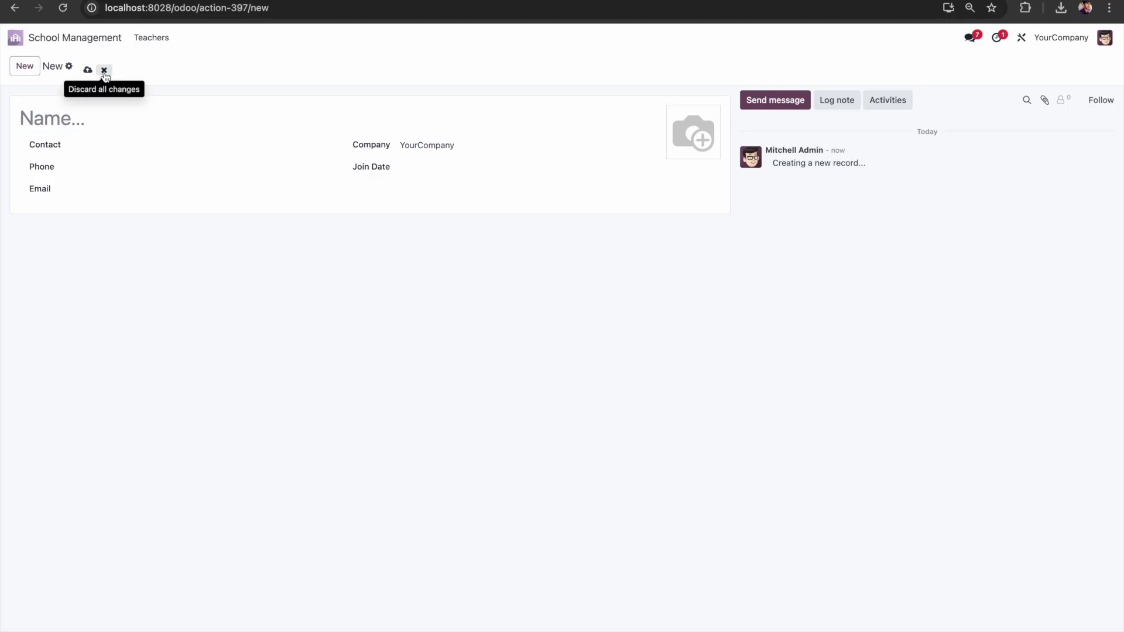
click(14, 39)
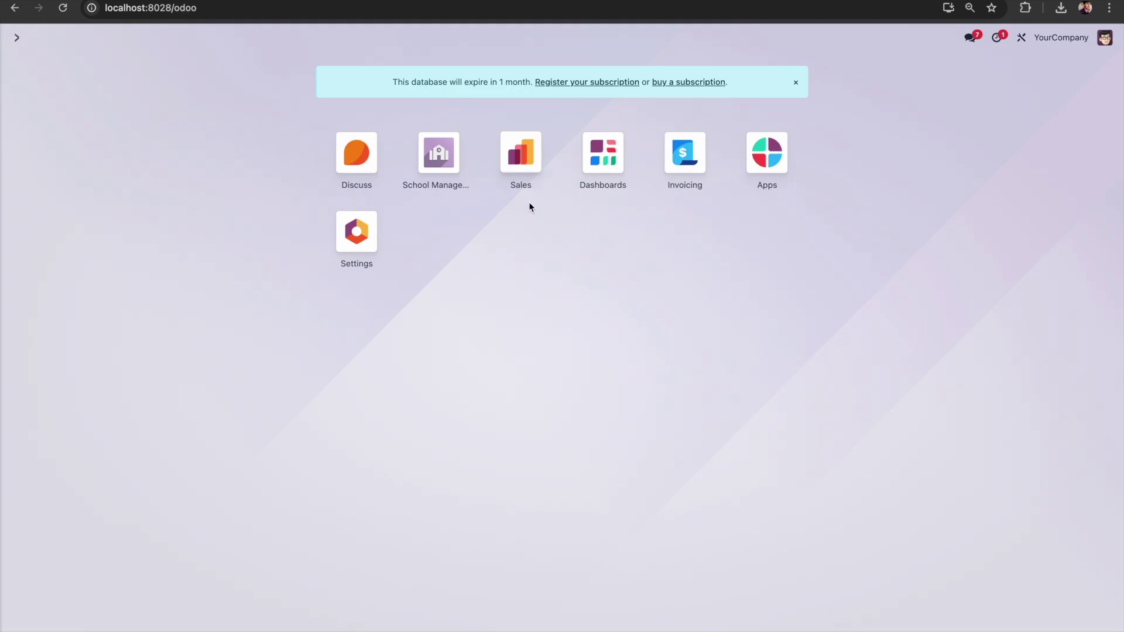
click(440, 154)
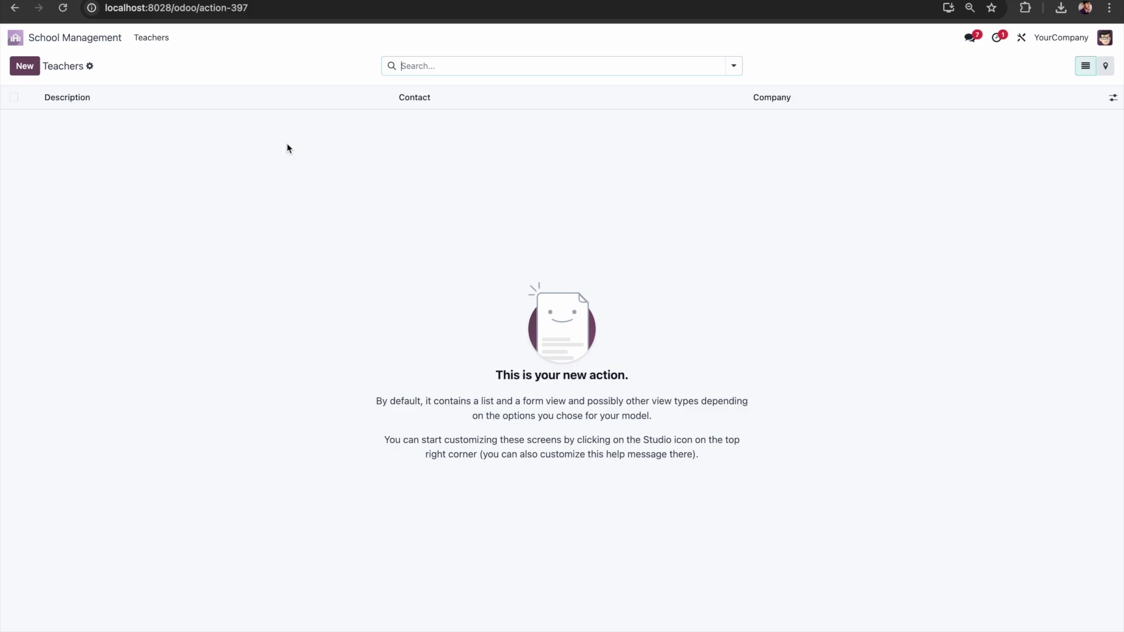
click(153, 38)
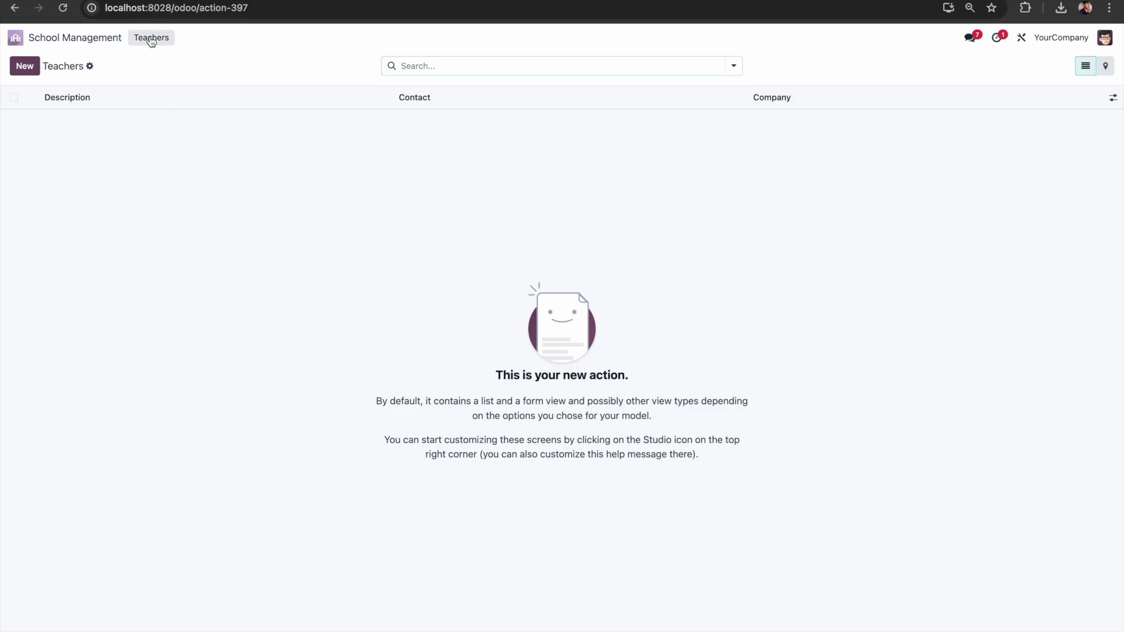
click(25, 66)
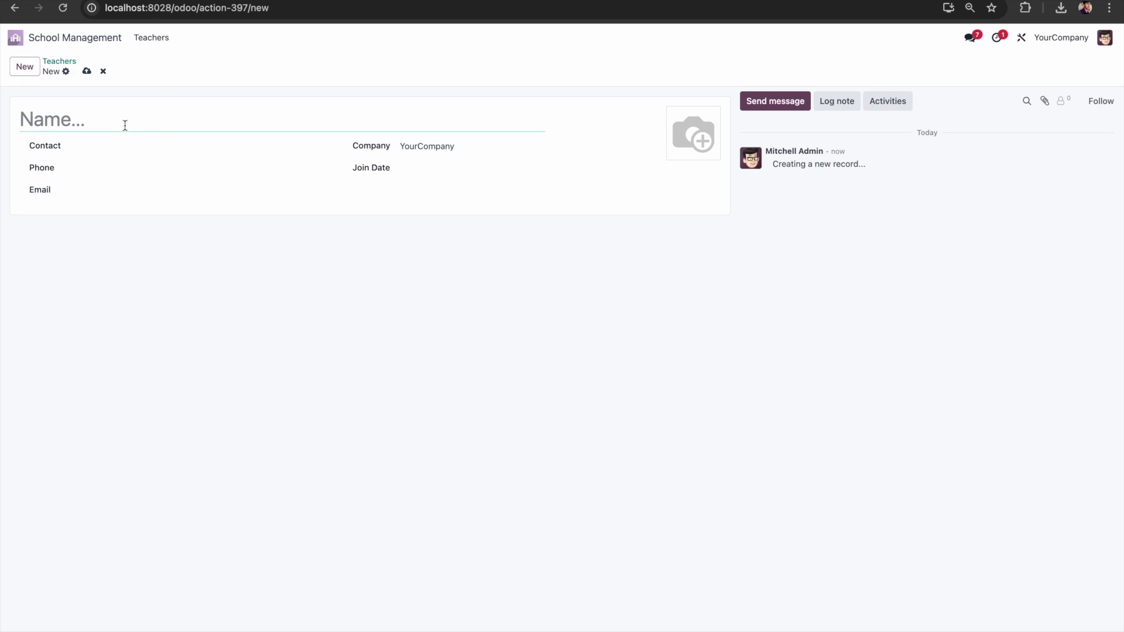
Step: Enter the name Teacher 1 with a phone number and an email address
text(Teacher 1)
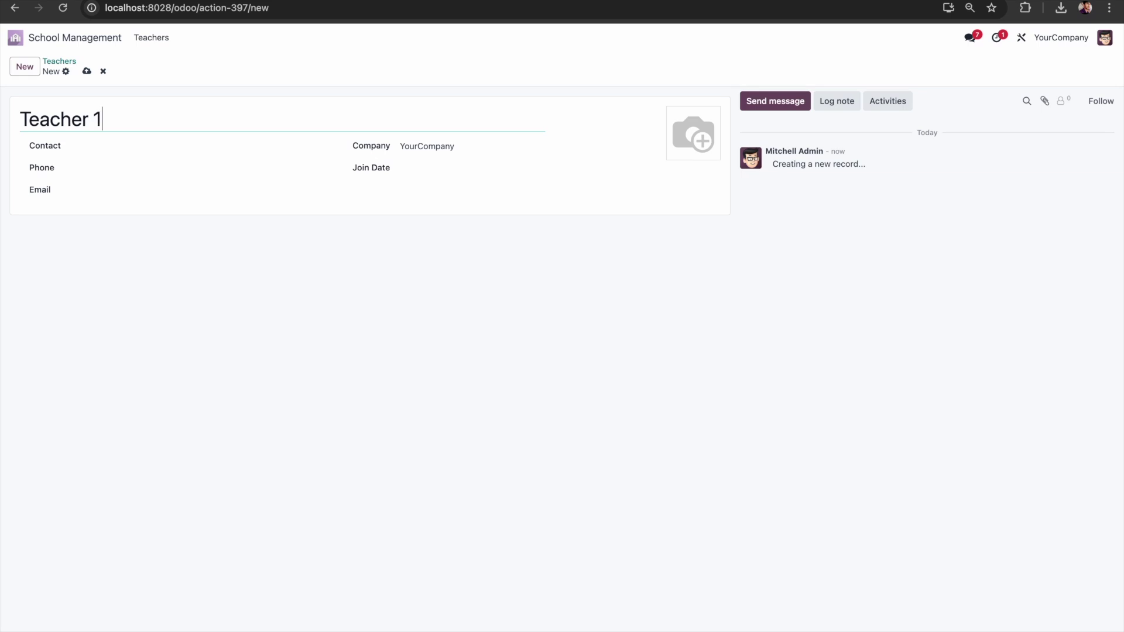
click(183, 148)
click(181, 151)
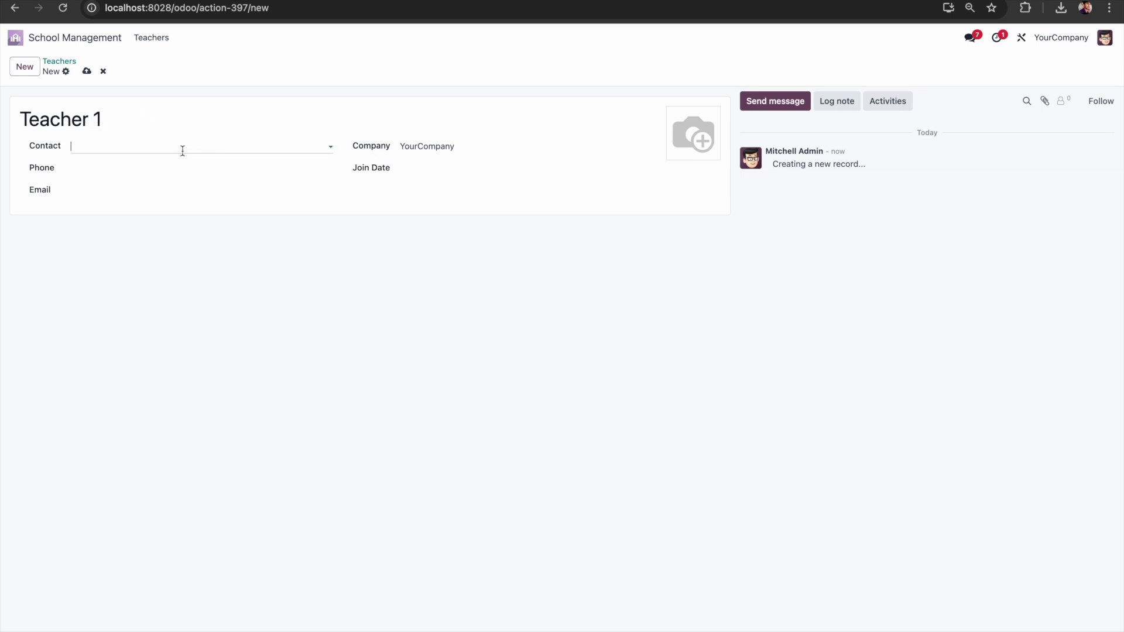
click(119, 151)
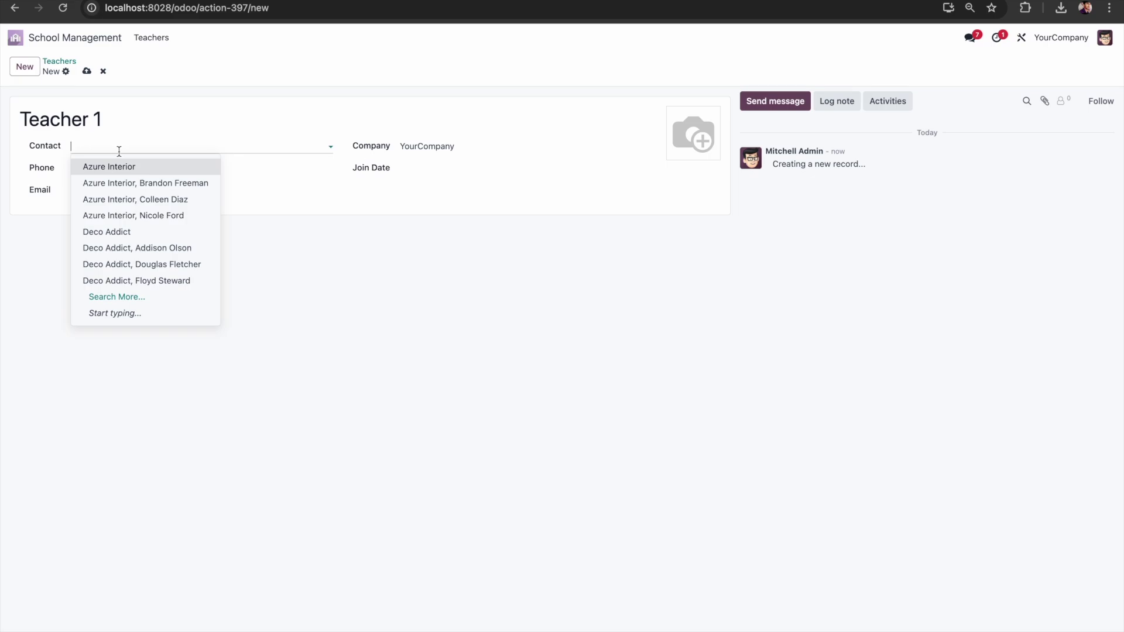
click(119, 152)
click(103, 171)
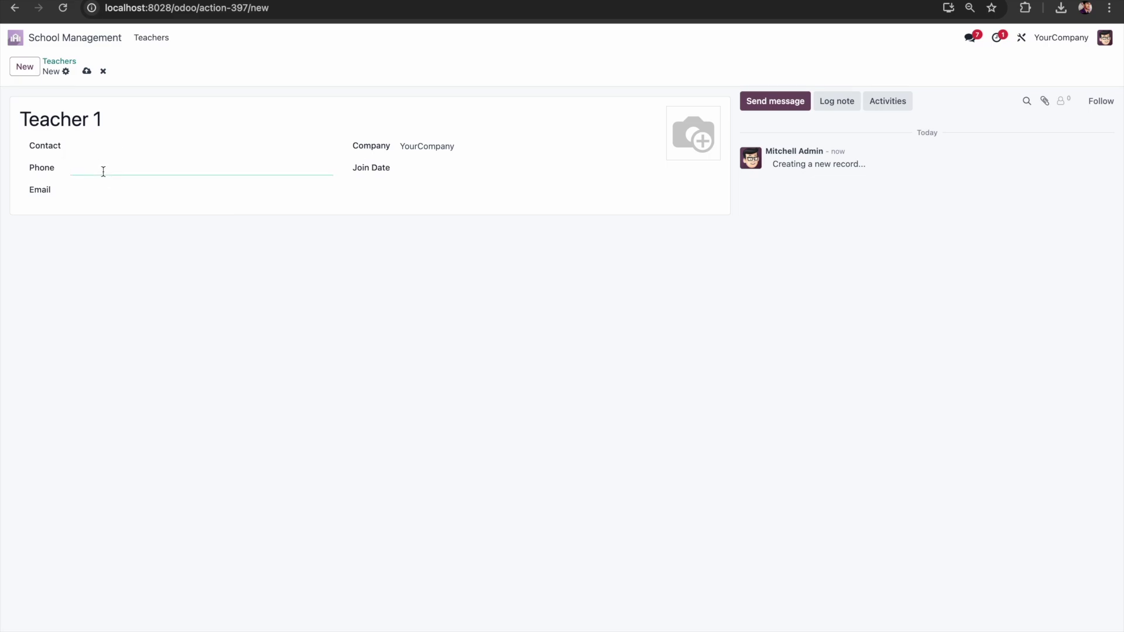
text(98765432123)
click(139, 191)
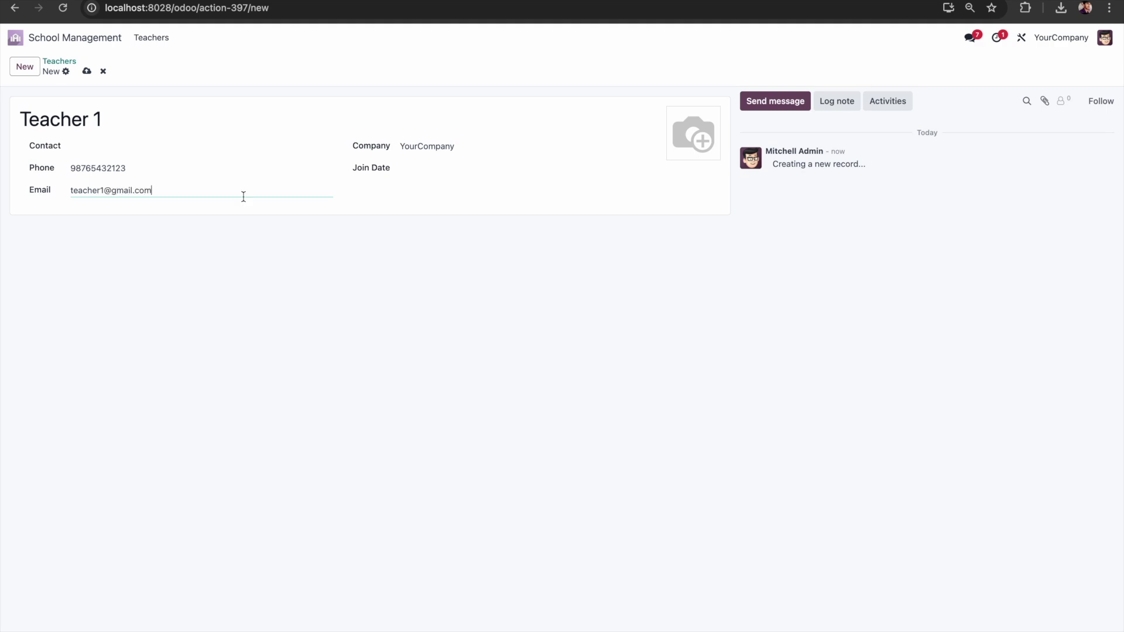
Step: Set the join date to November 1, 2024, save Teacher 1 and return to the Teachers list
click(461, 174)
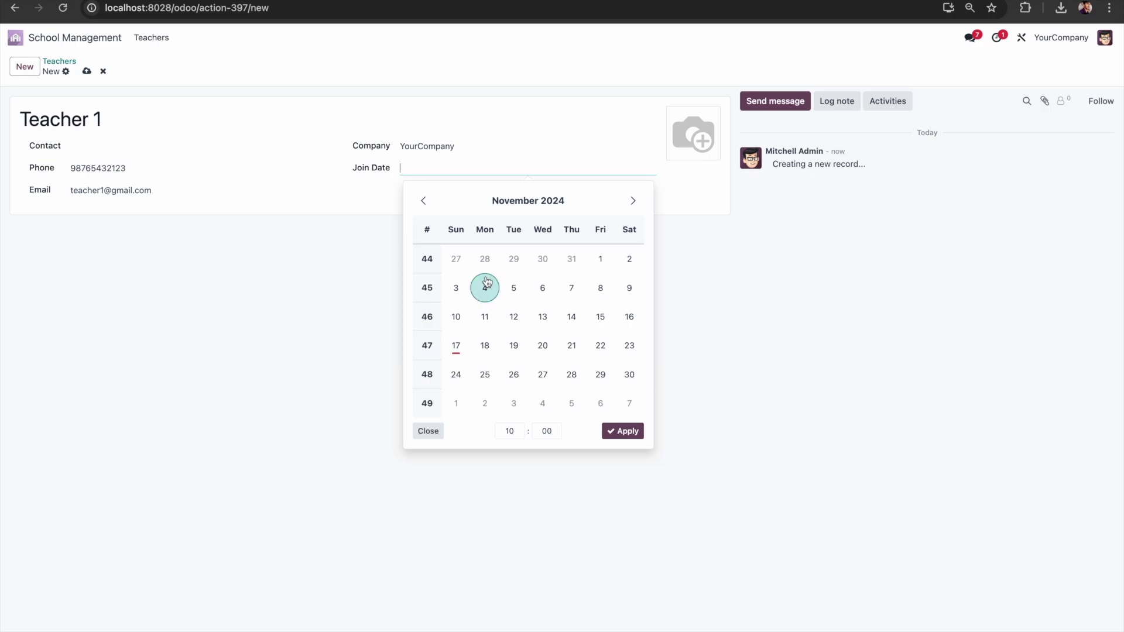
click(602, 259)
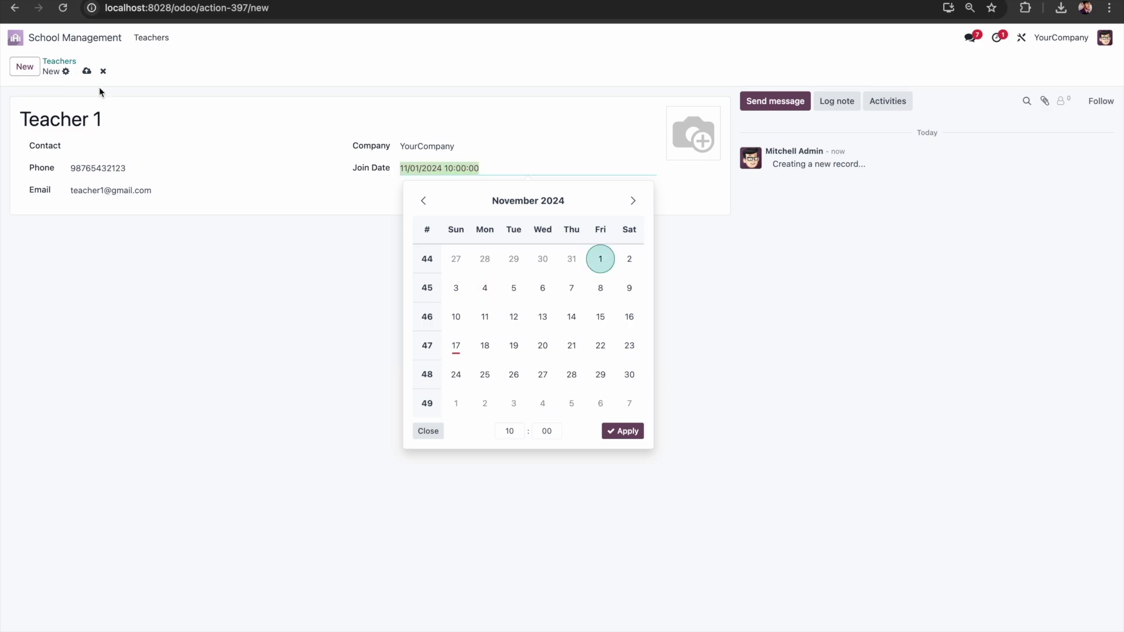
click(86, 71)
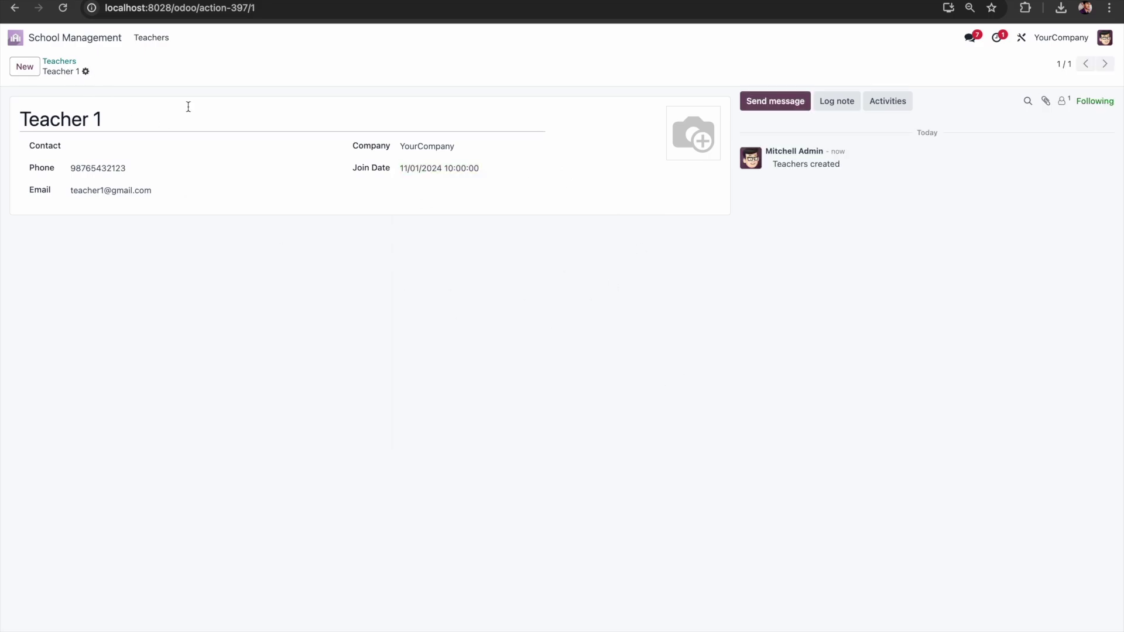
click(68, 64)
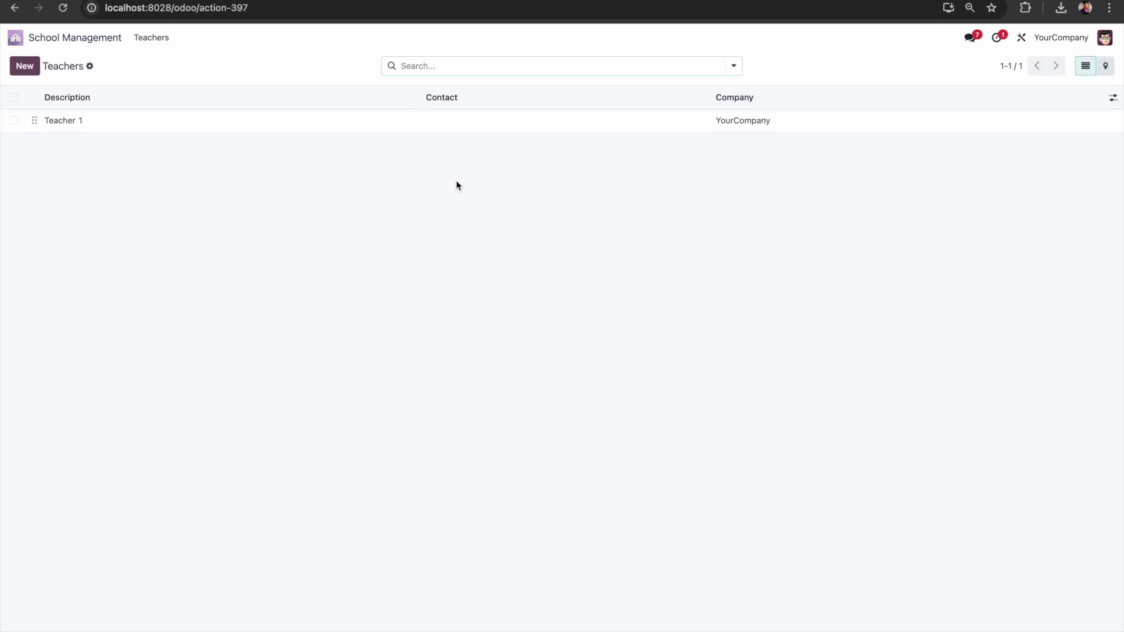
Step: Duplicate the Teacher 1 record and rename the copy to Teacher 2
click(384, 123)
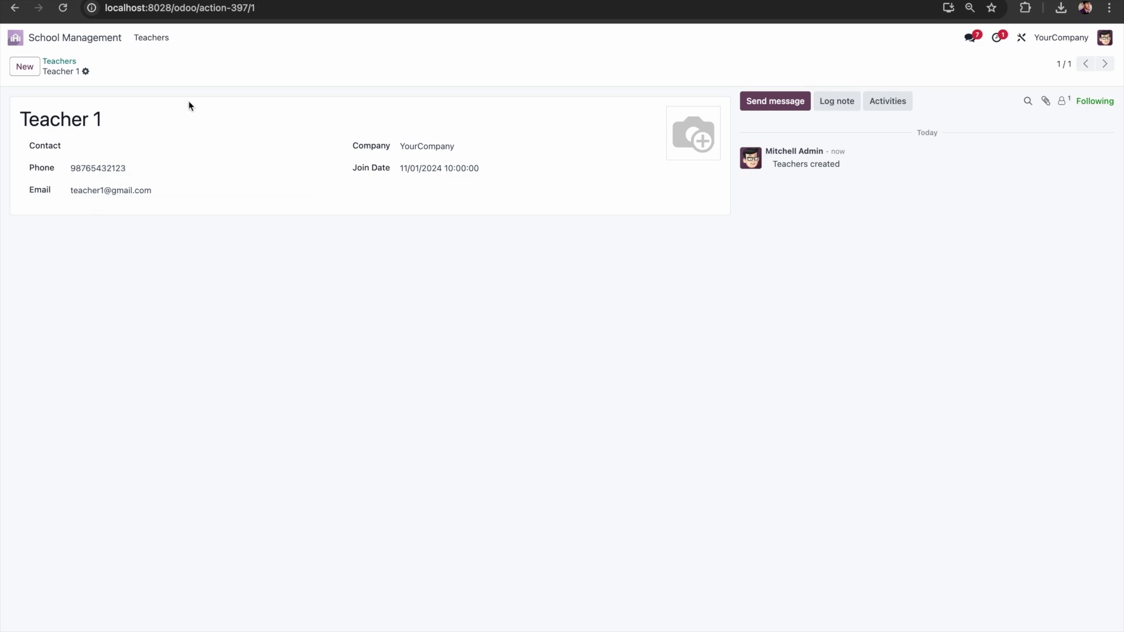
click(86, 71)
click(120, 108)
click(125, 111)
key(BackSpace)
text(2)
Step: Give Teacher 2 its own phone number and email address
click(139, 170)
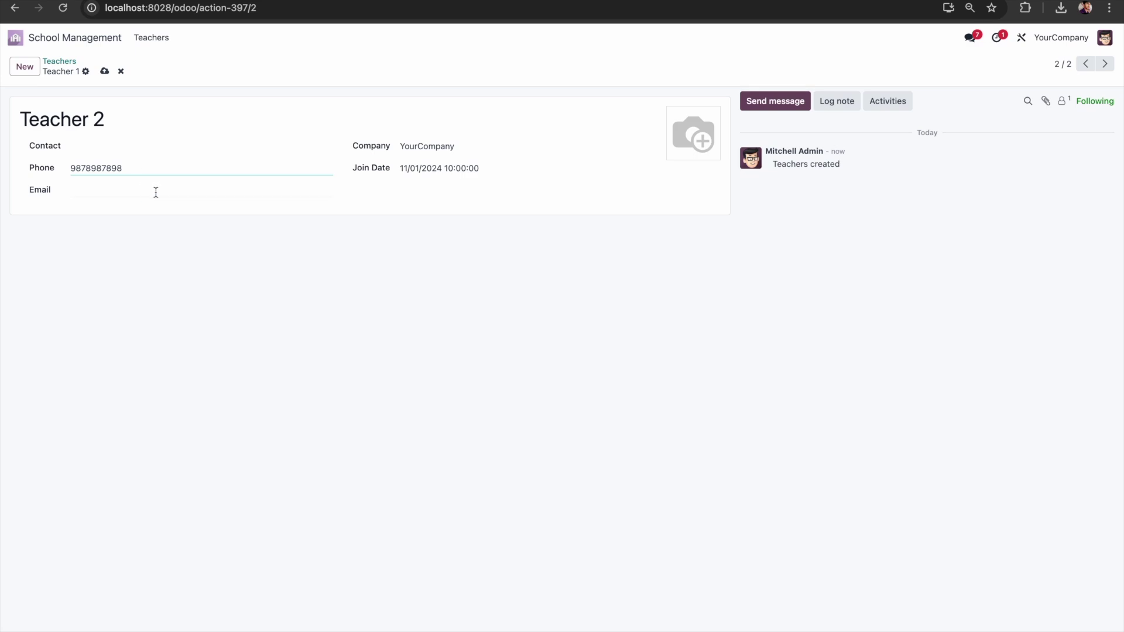
click(156, 191)
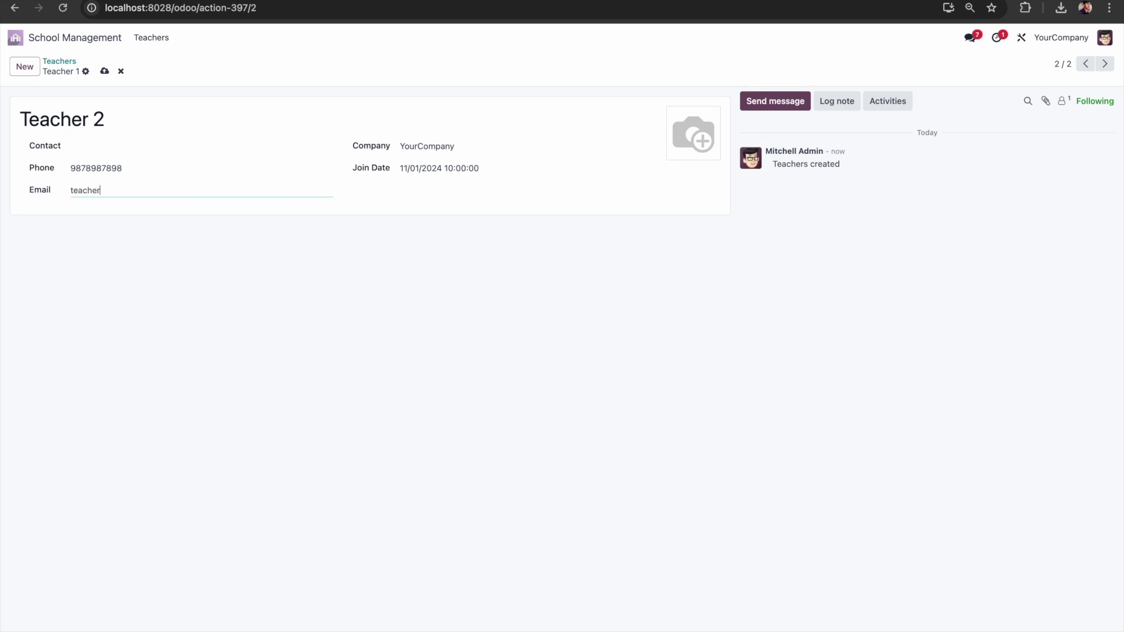
Step: Set Teacher 2's join date to October 1, 2024, save, and return to the Teachers list
click(518, 173)
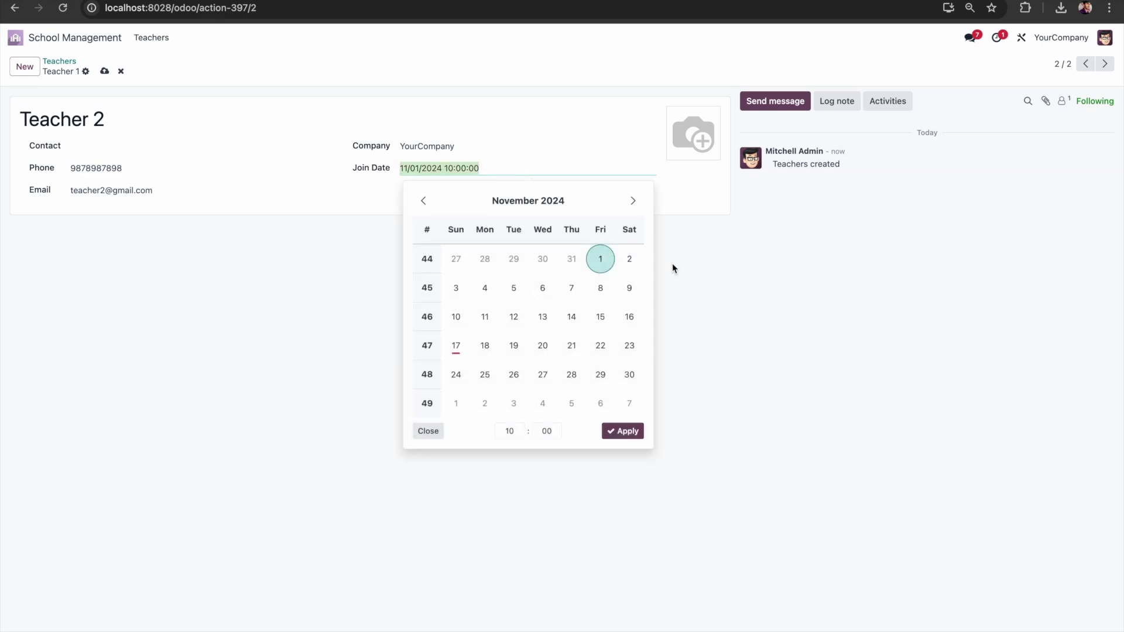
click(426, 202)
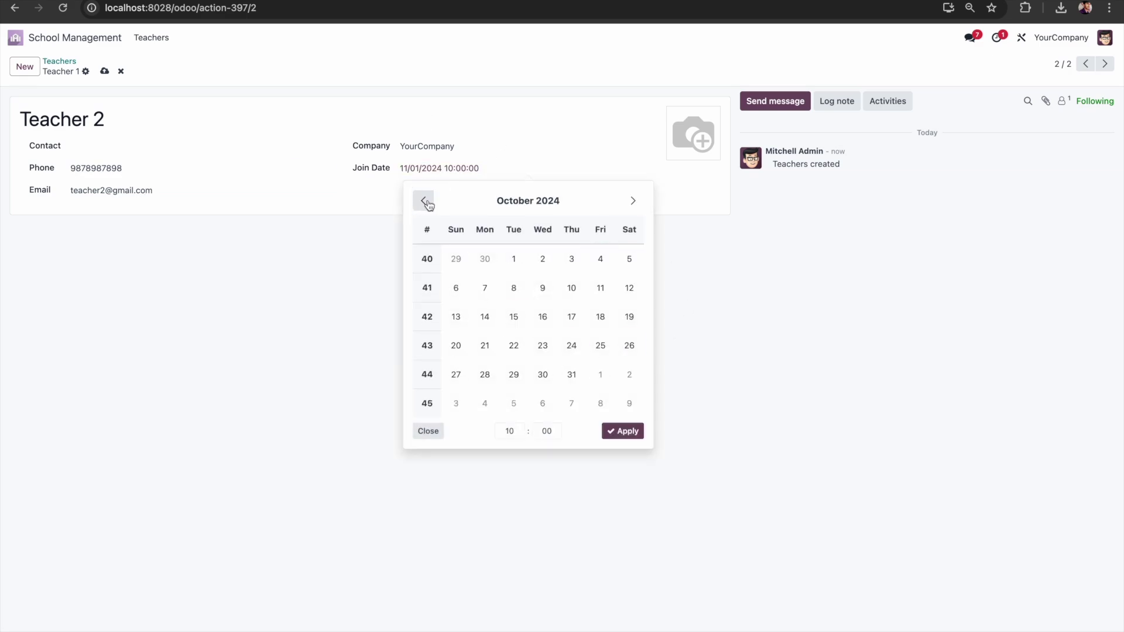
click(514, 259)
click(623, 431)
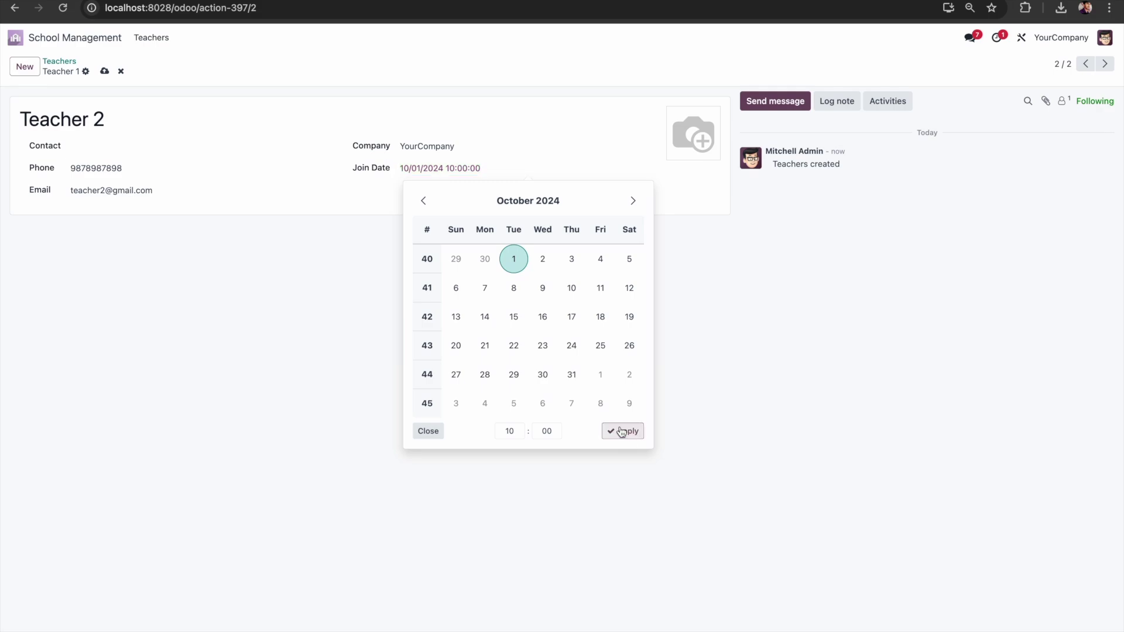
click(112, 75)
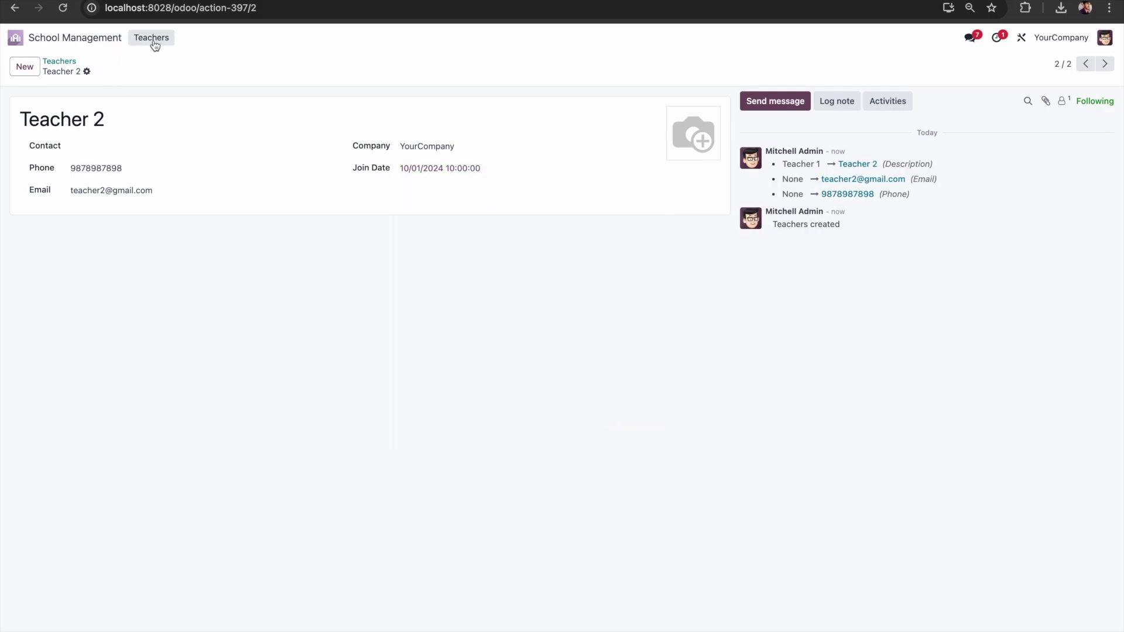
click(64, 61)
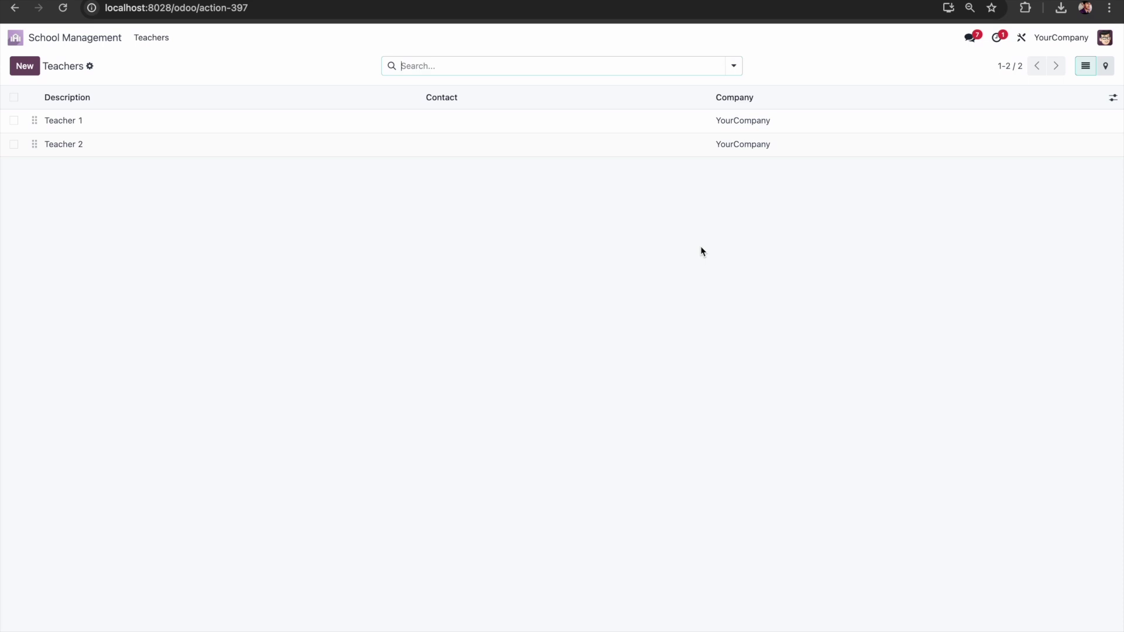
Step: In Studio's menu editor, add a Students menu backed by a new model with picture support, and confirm
click(1023, 39)
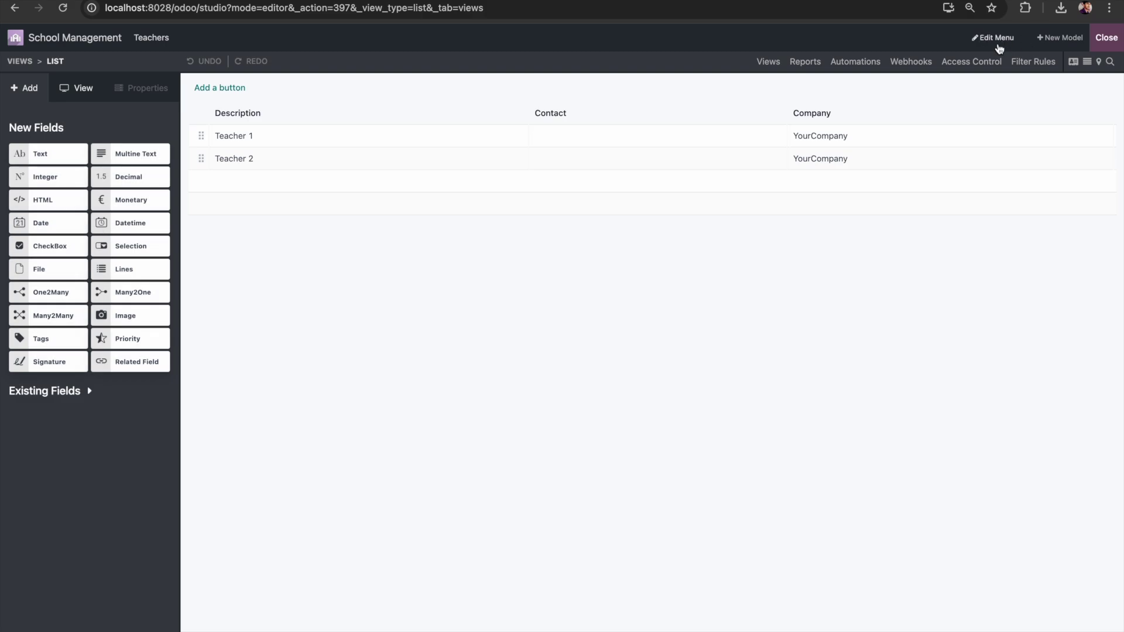
click(998, 41)
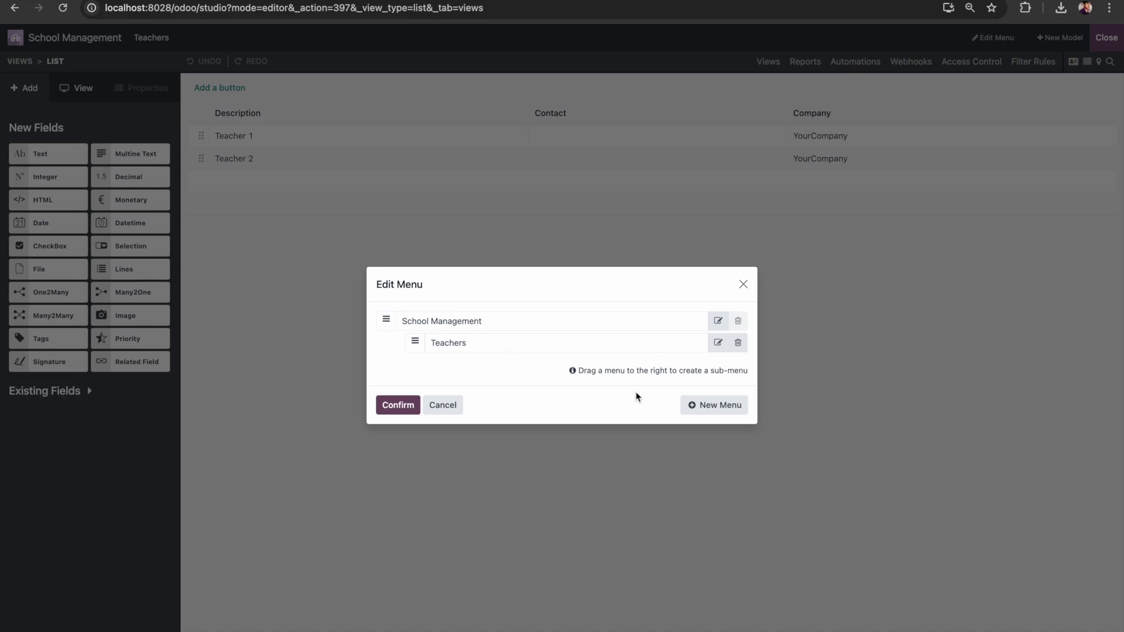
click(719, 406)
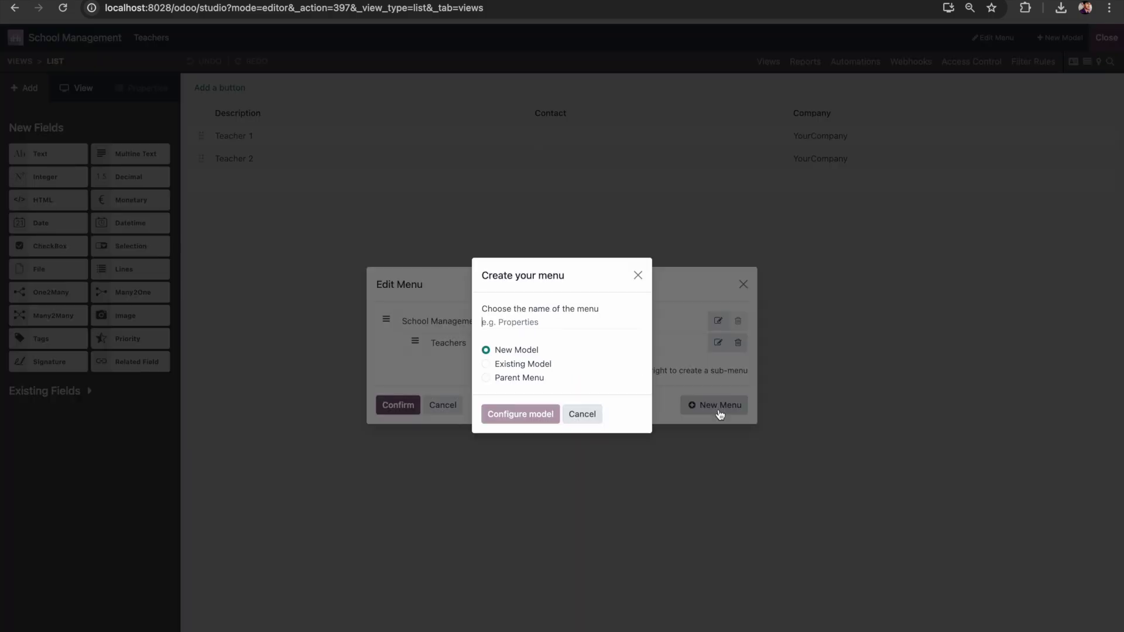
text(Students)
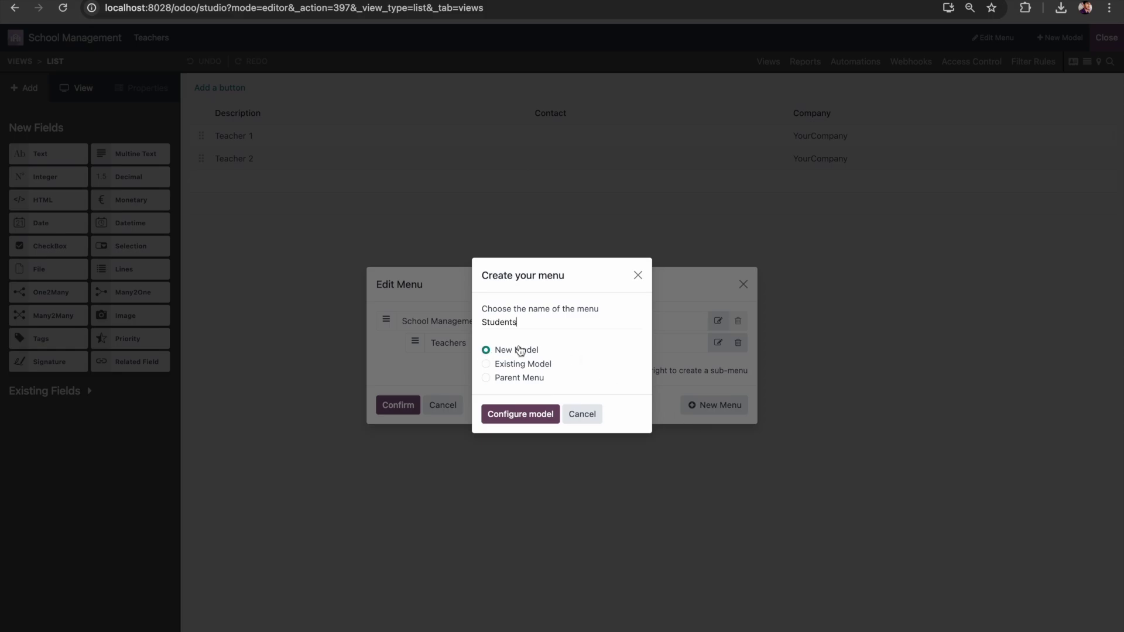
click(520, 415)
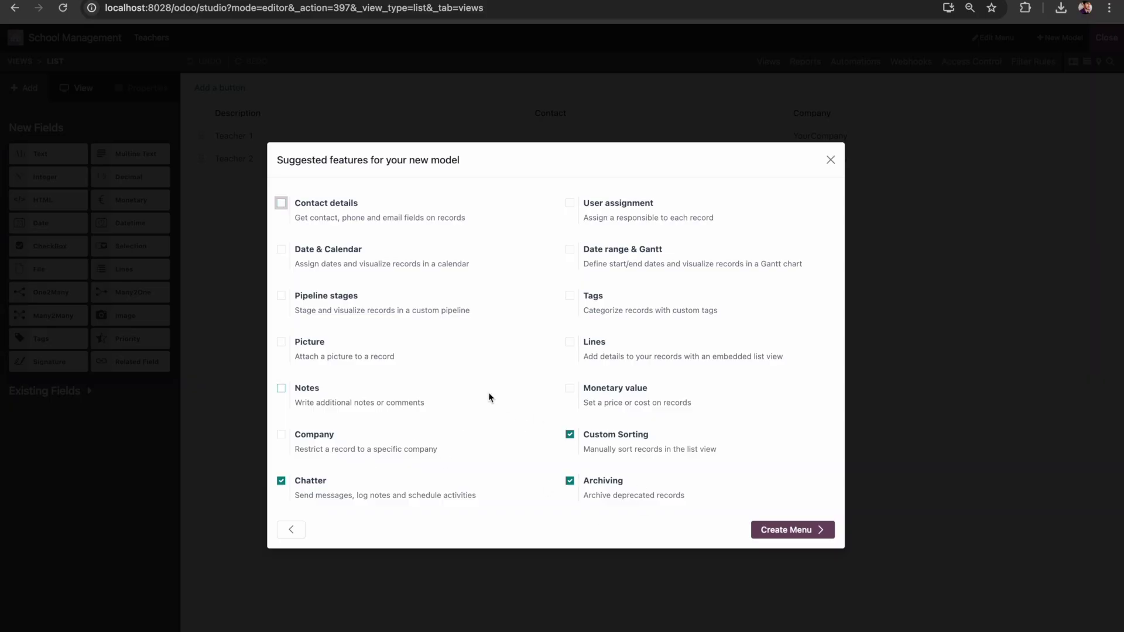
click(312, 342)
click(800, 530)
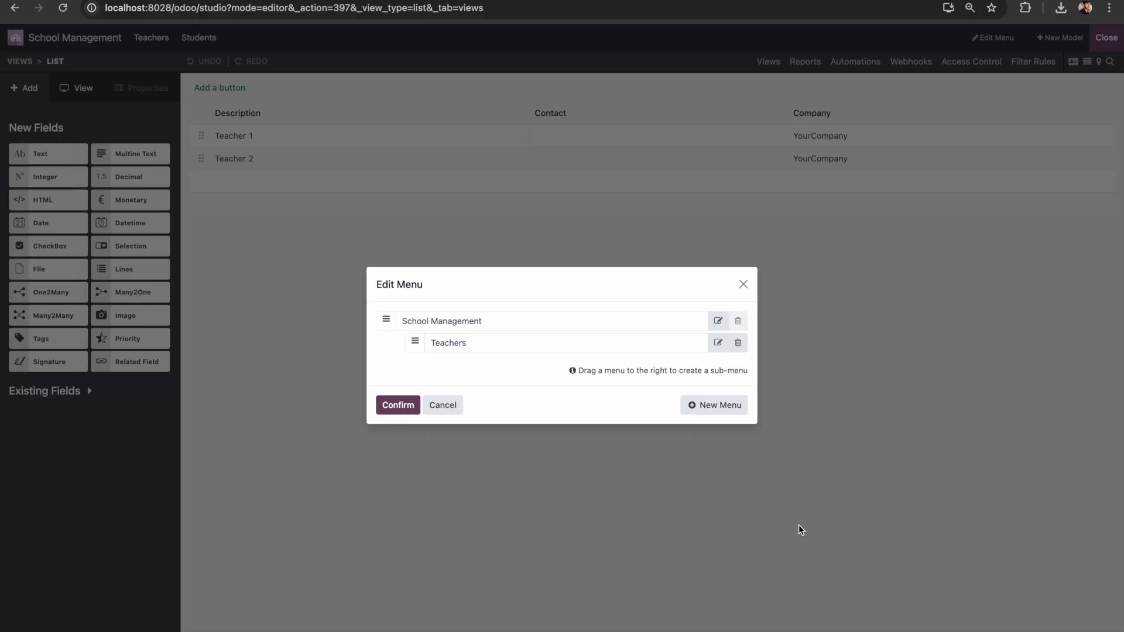
click(403, 410)
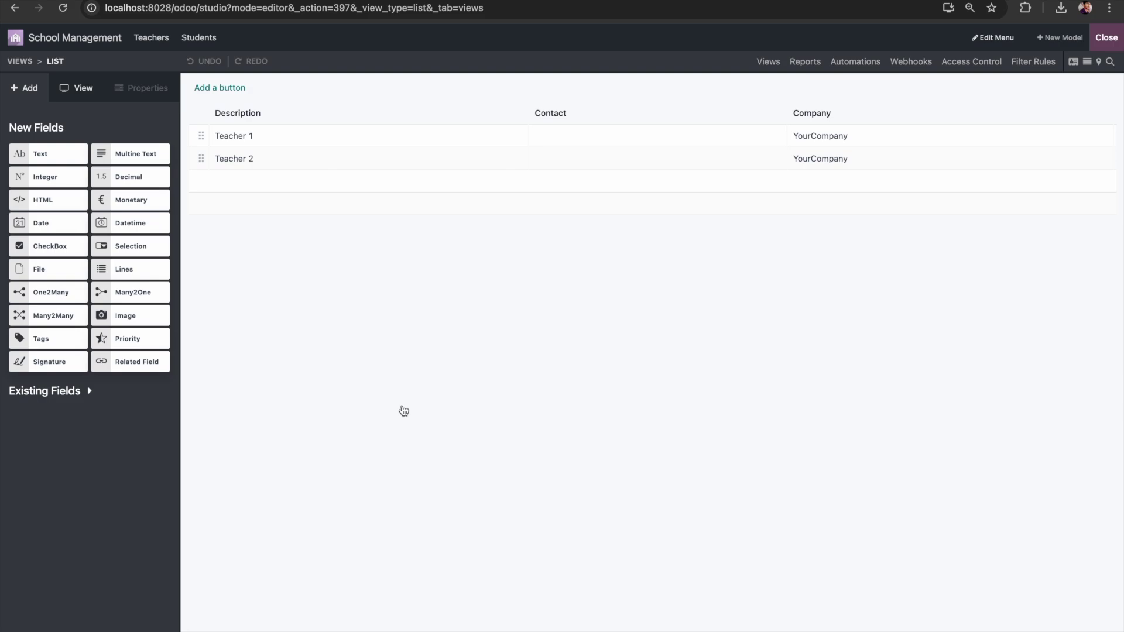
Step: Open the Students menu in Studio and switch to editing its Form view
click(199, 38)
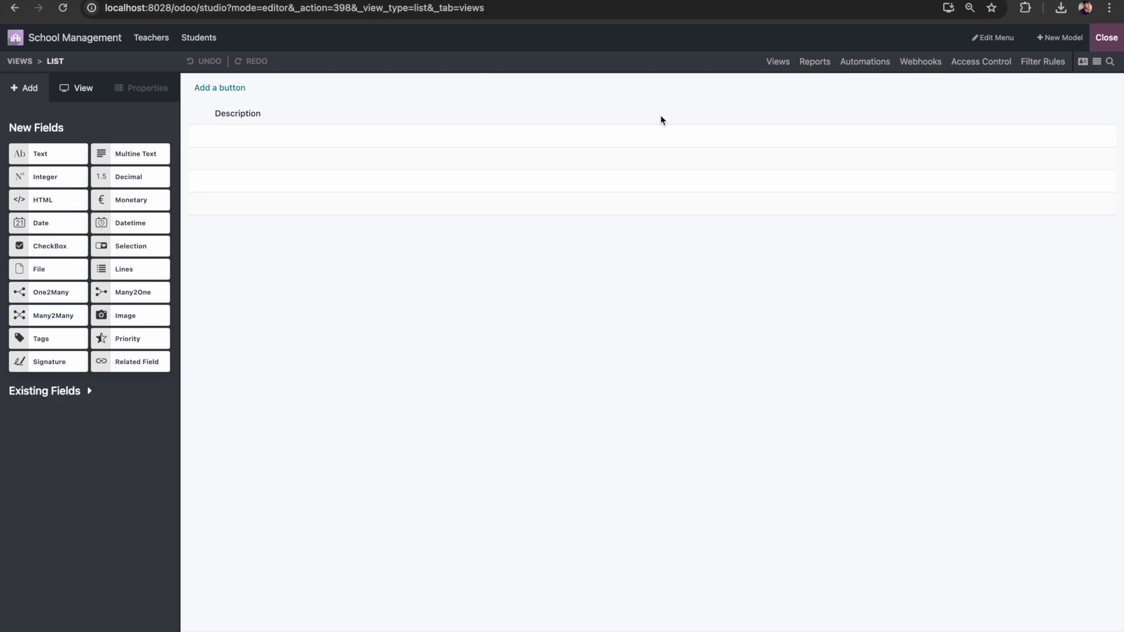
click(86, 88)
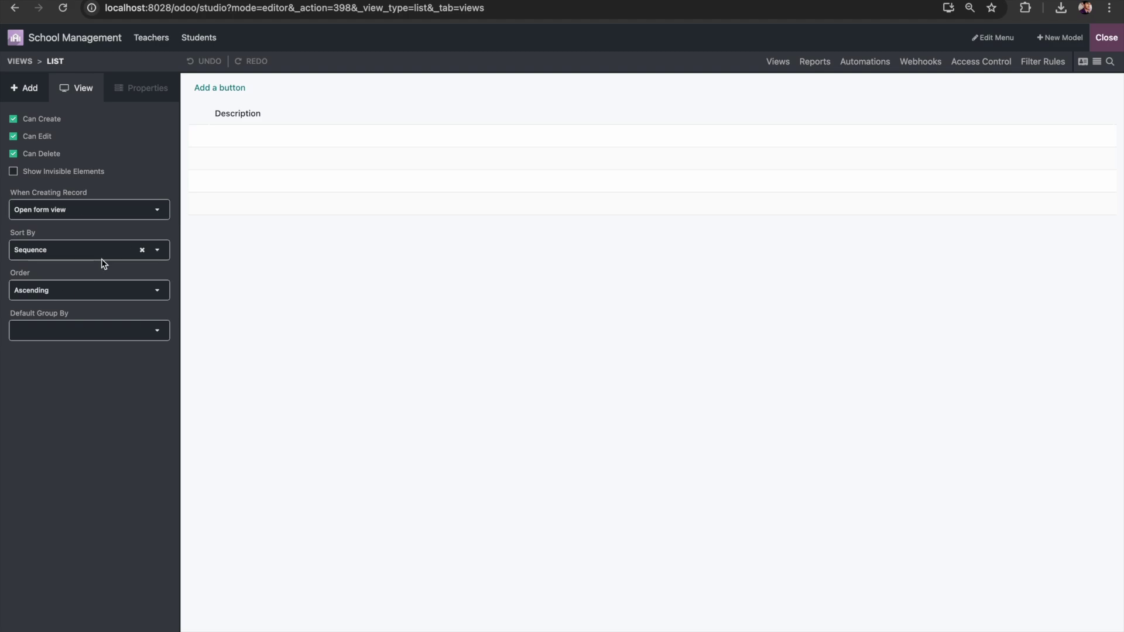
click(1083, 63)
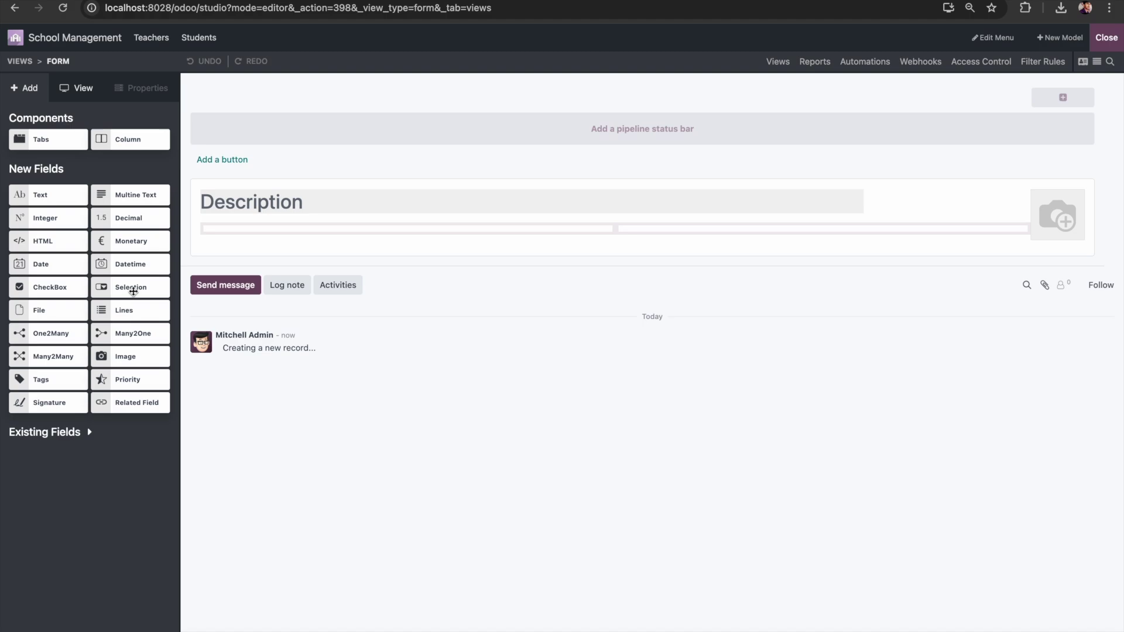
Step: Add a text field labelled Email using the email widget, then a second text field below it
drag(42, 195, 276, 234)
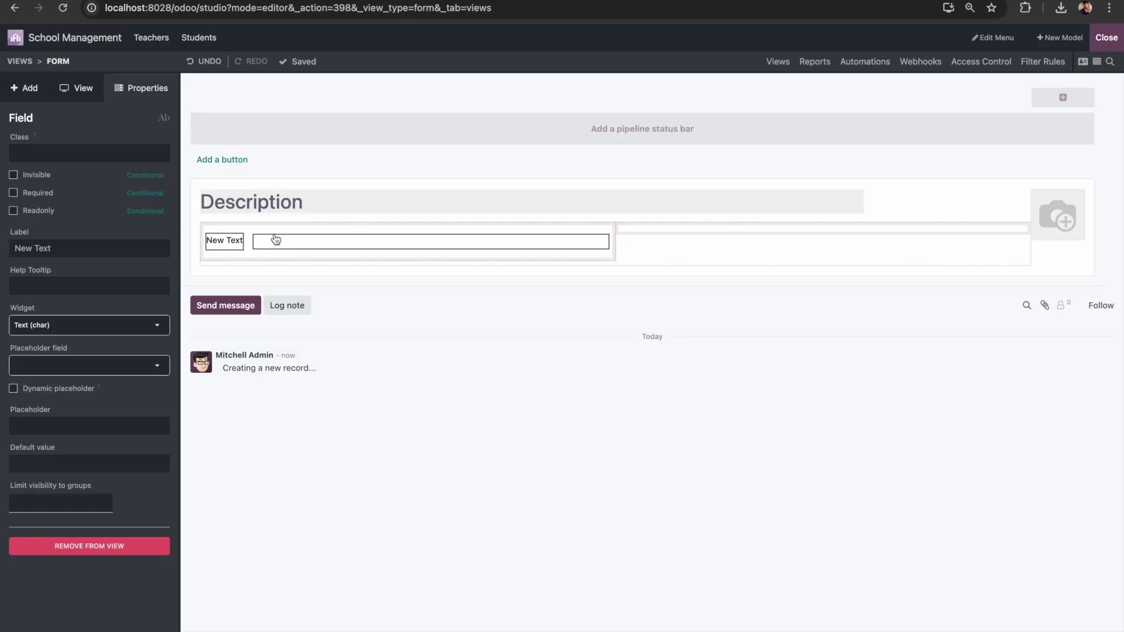
triple_click(90, 248)
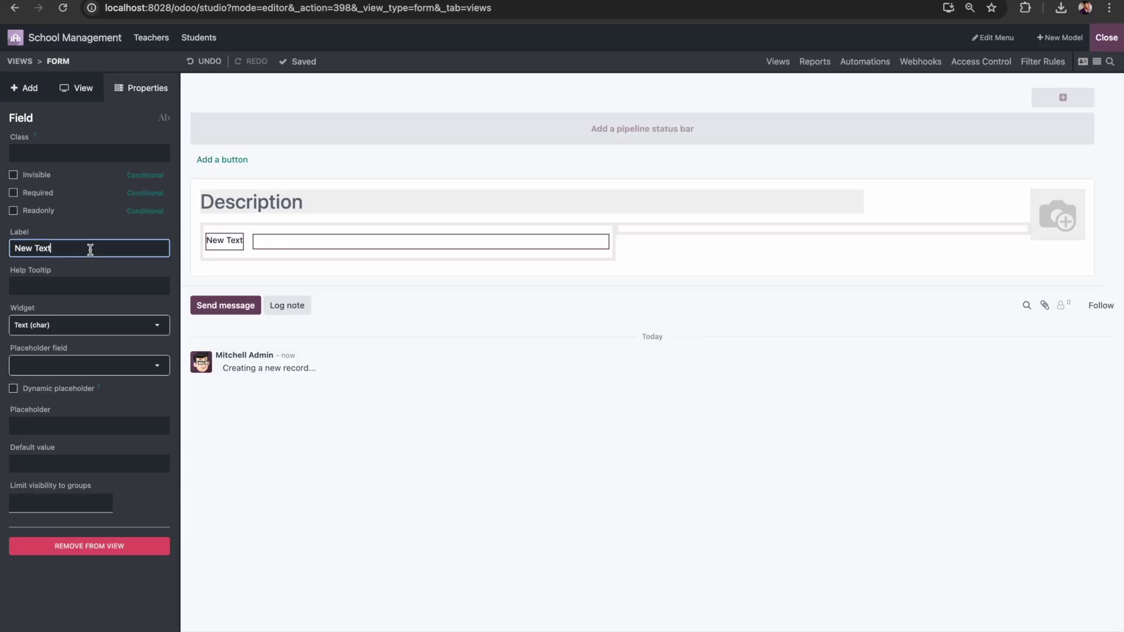
text(Email)
click(721, 264)
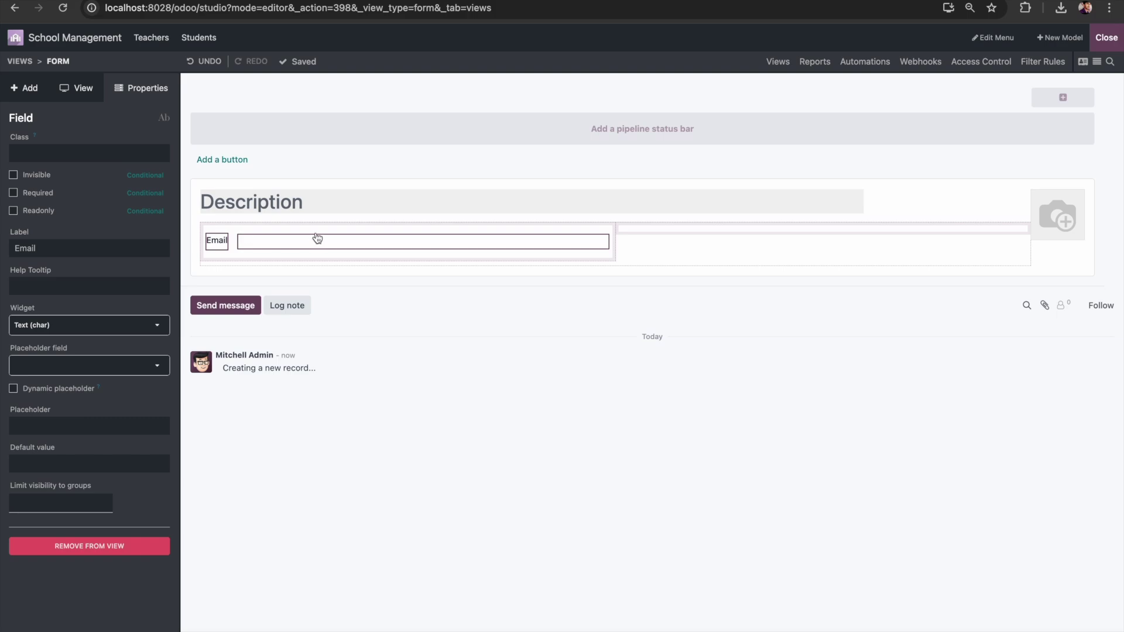
click(91, 329)
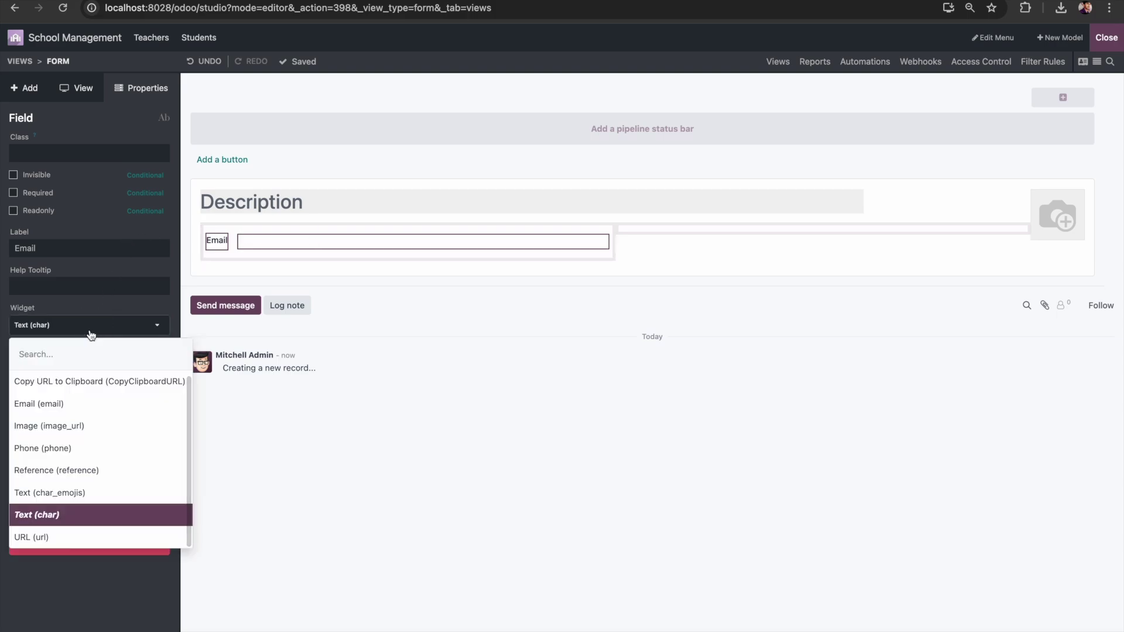
text(ema)
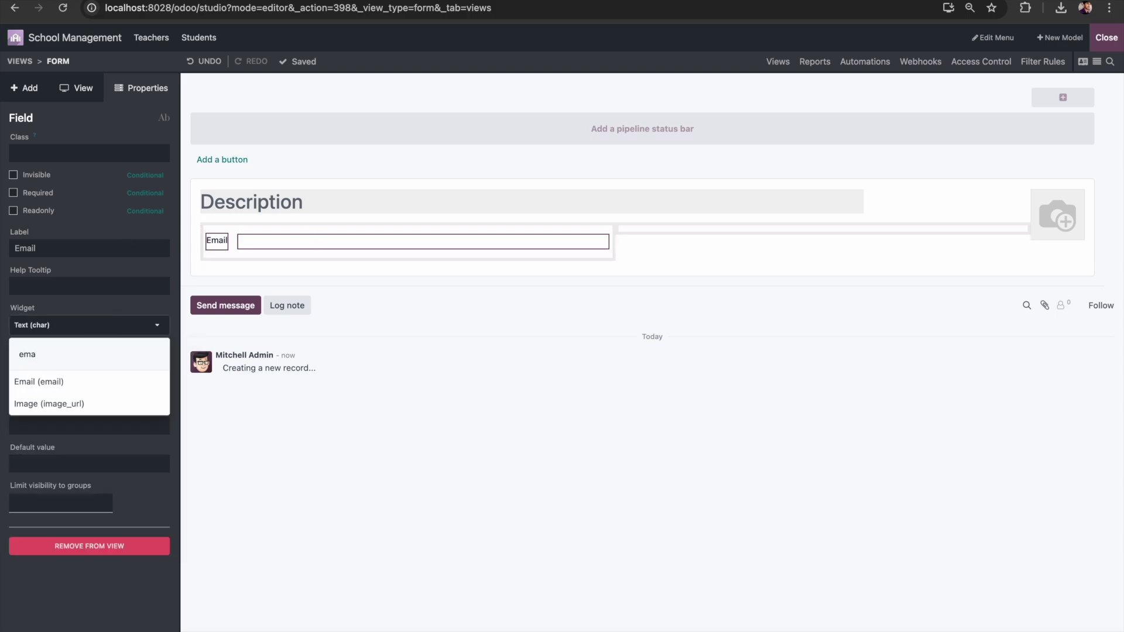
click(40, 385)
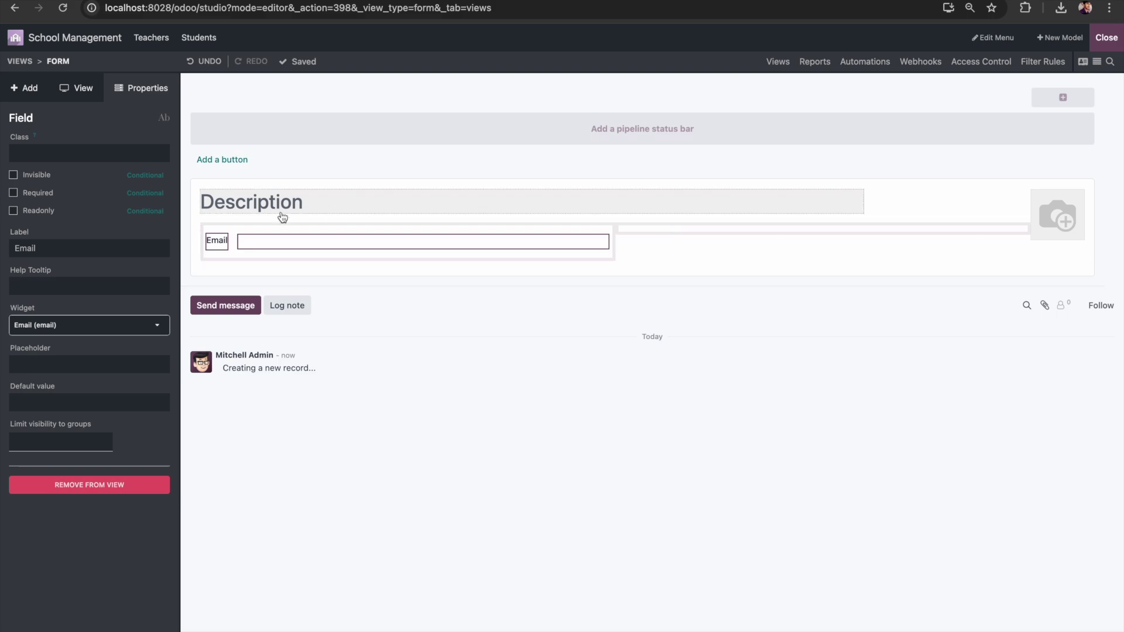
click(25, 88)
drag(47, 195, 373, 267)
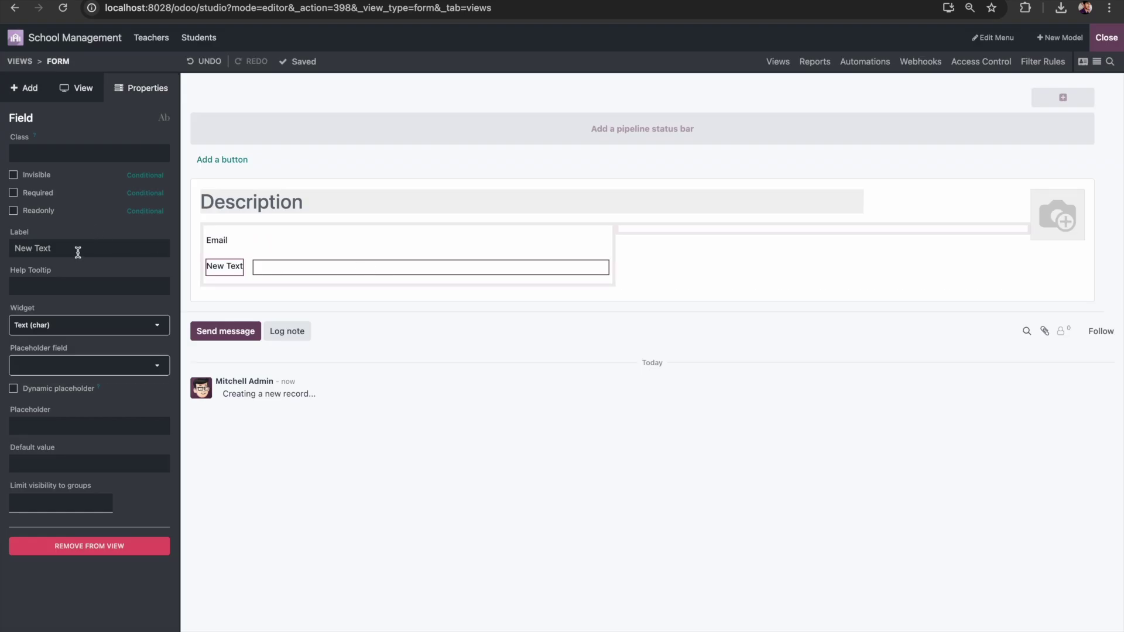
Step: Relabel the second text field Mobile and pick the Phone widget for it
double_click(75, 248)
triple_click(75, 247)
text(Mobile)
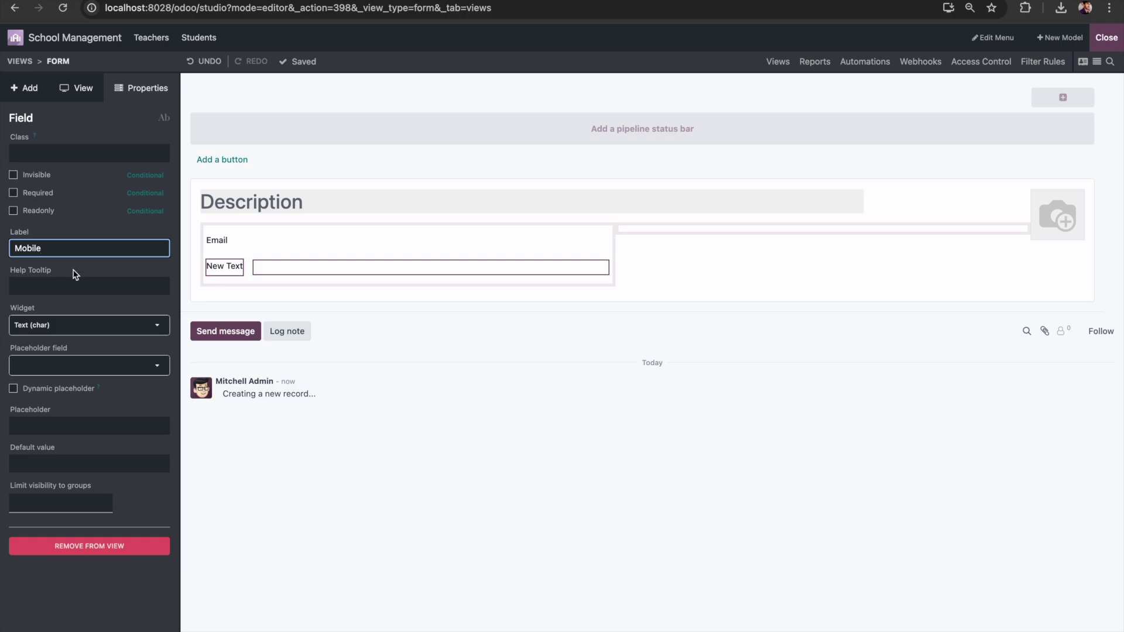
click(57, 335)
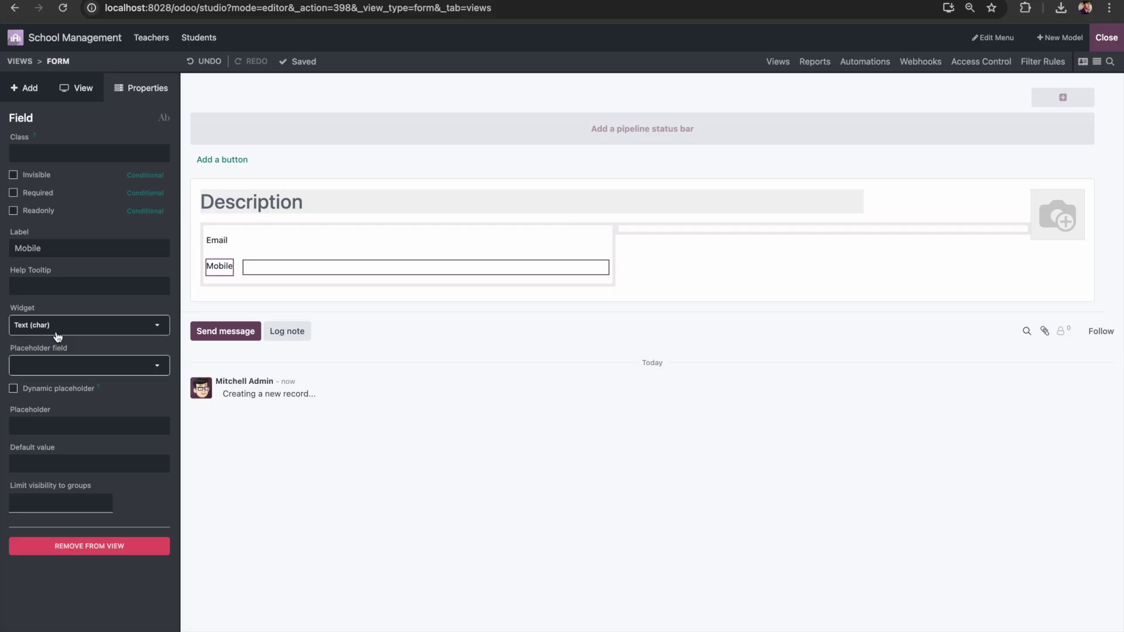
click(57, 335)
text(ph)
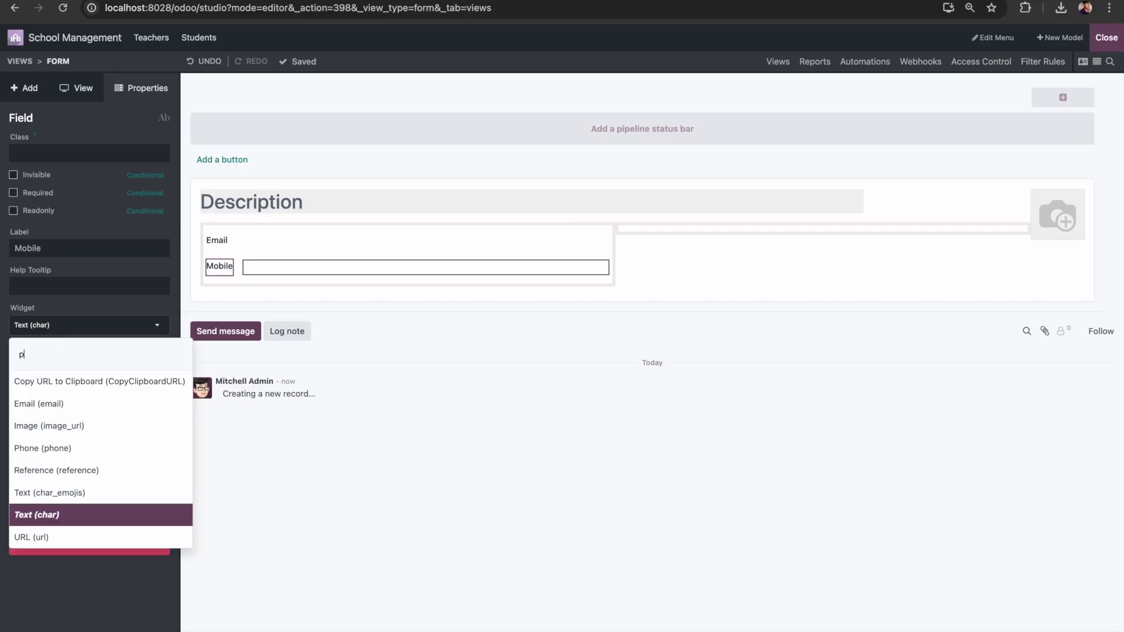
key(BackSpace)
key(BackSpace)
text(mob)
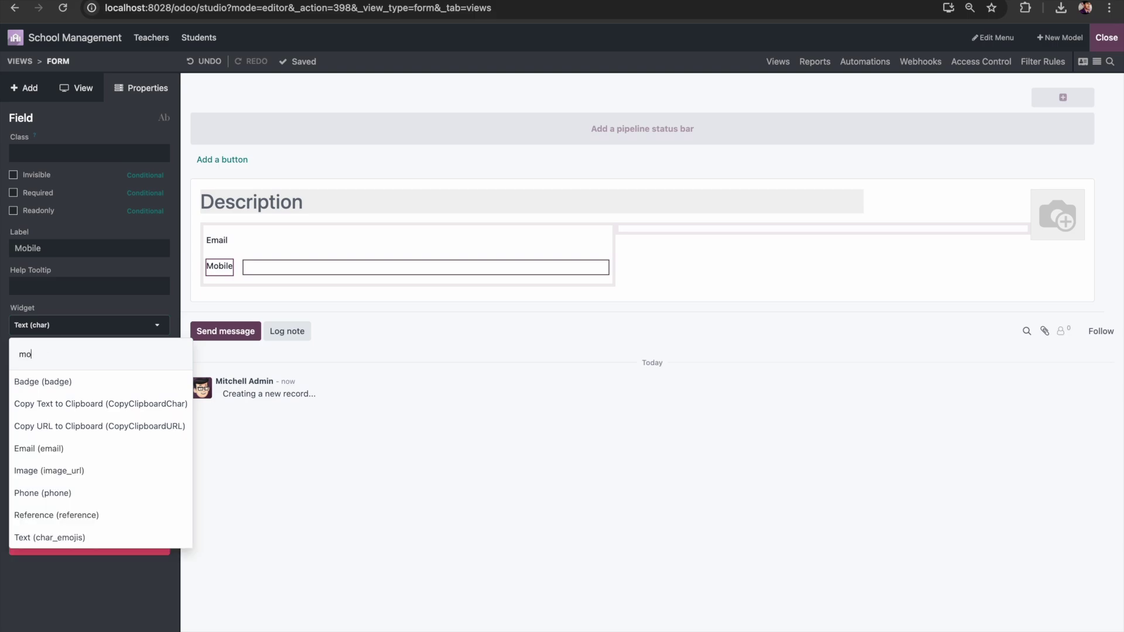
key(BackSpace)
key(BackSpace)
key(BackSpace)
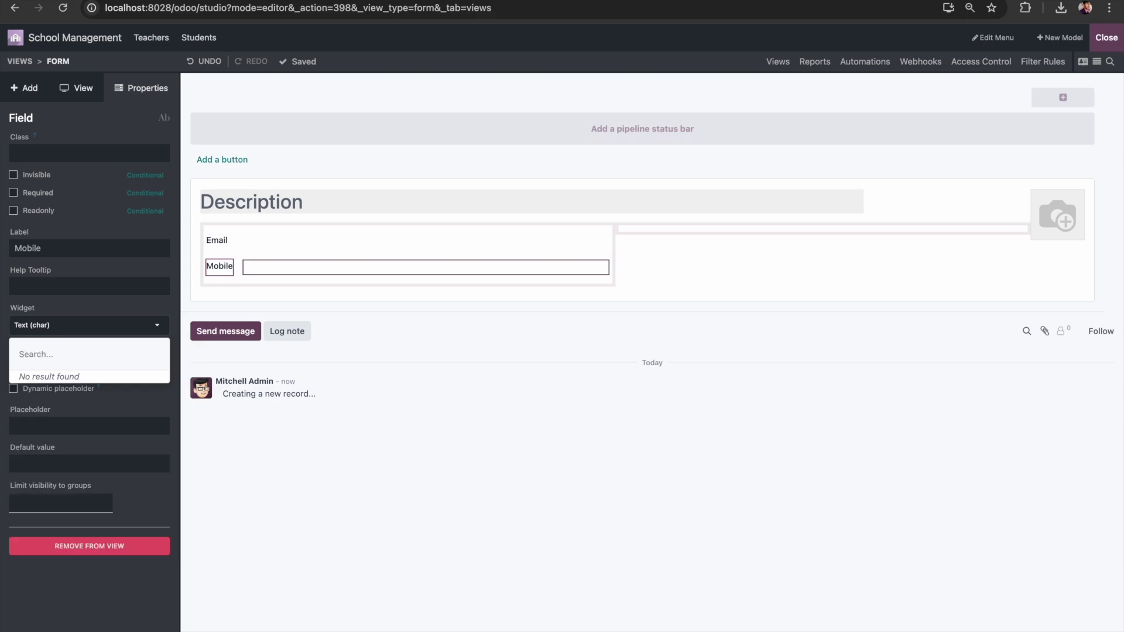
text(pho)
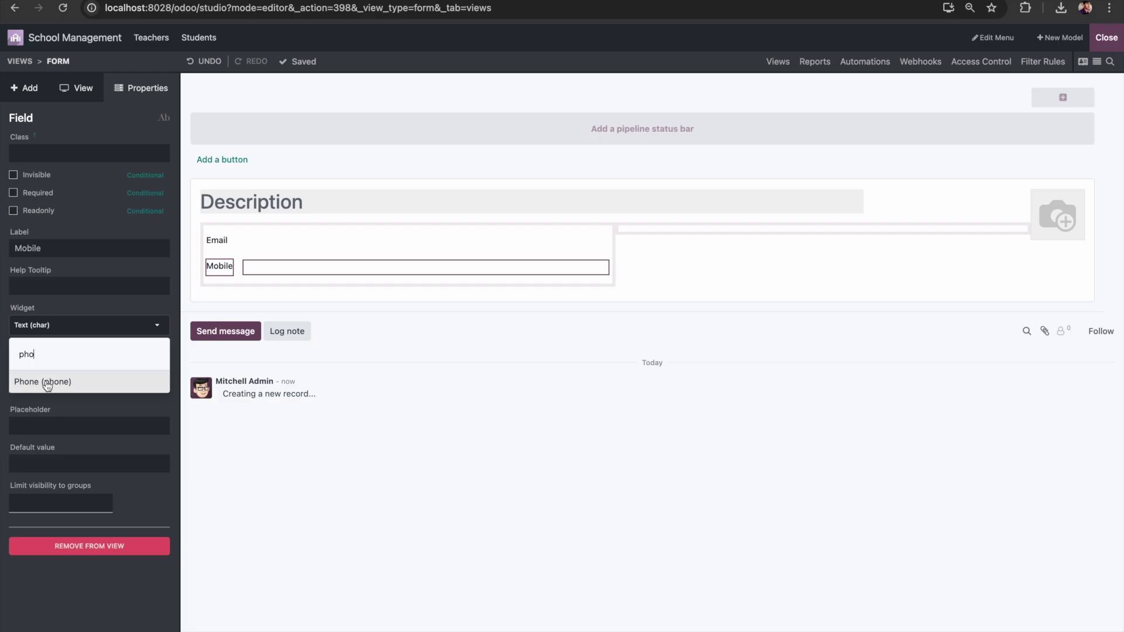
click(45, 382)
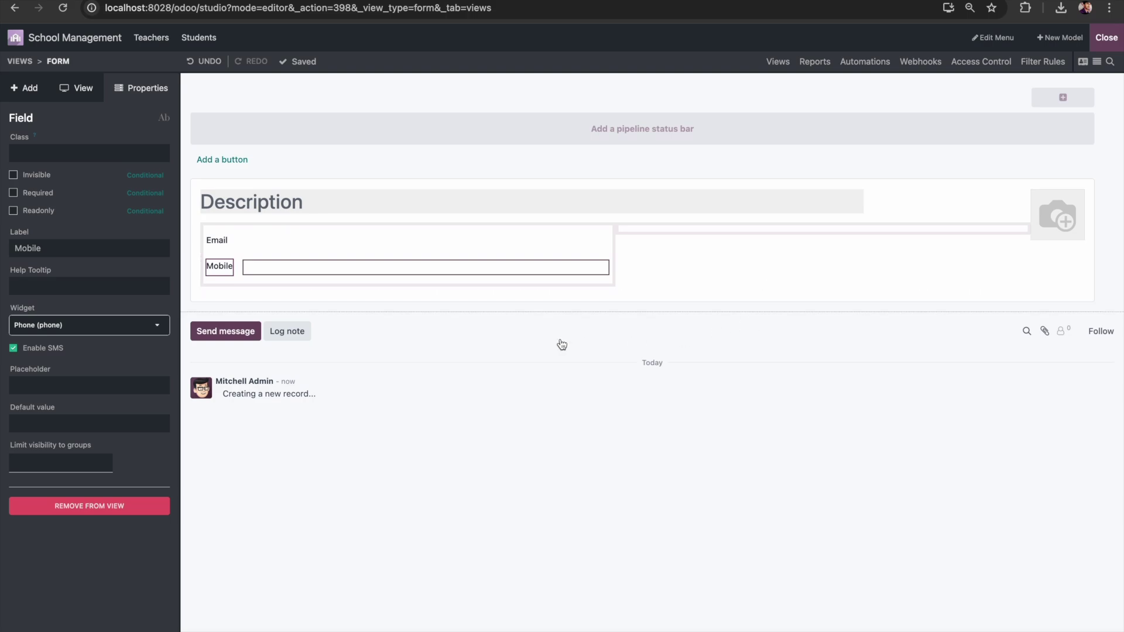
Step: Add a Many2One field in the right column of the Students form, related to the Teachers model
click(27, 90)
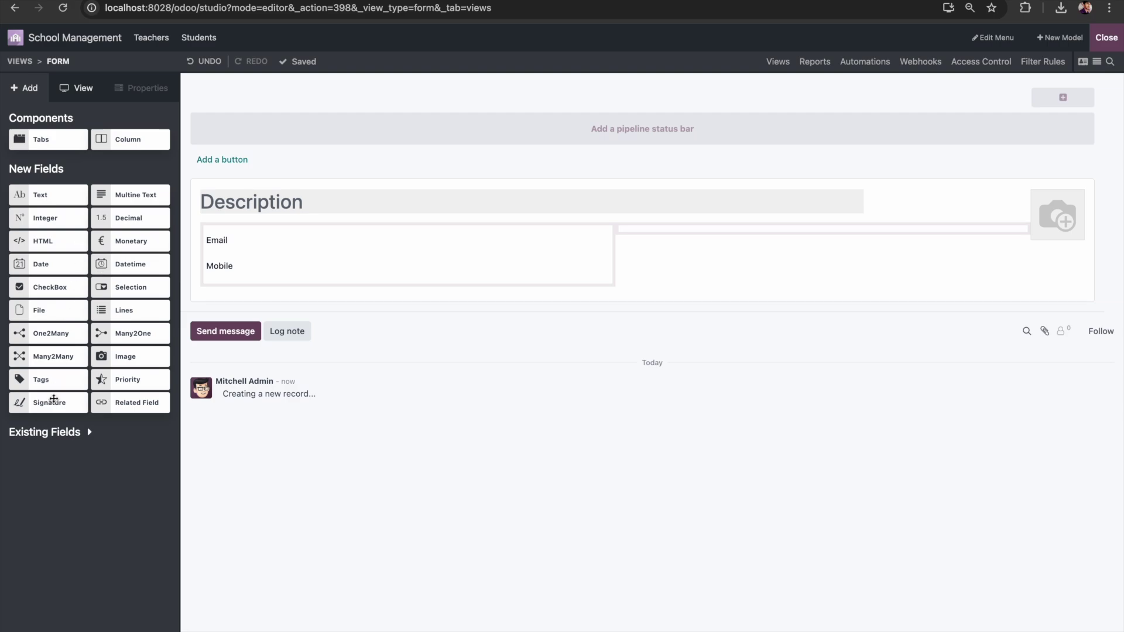
drag(46, 335, 728, 247)
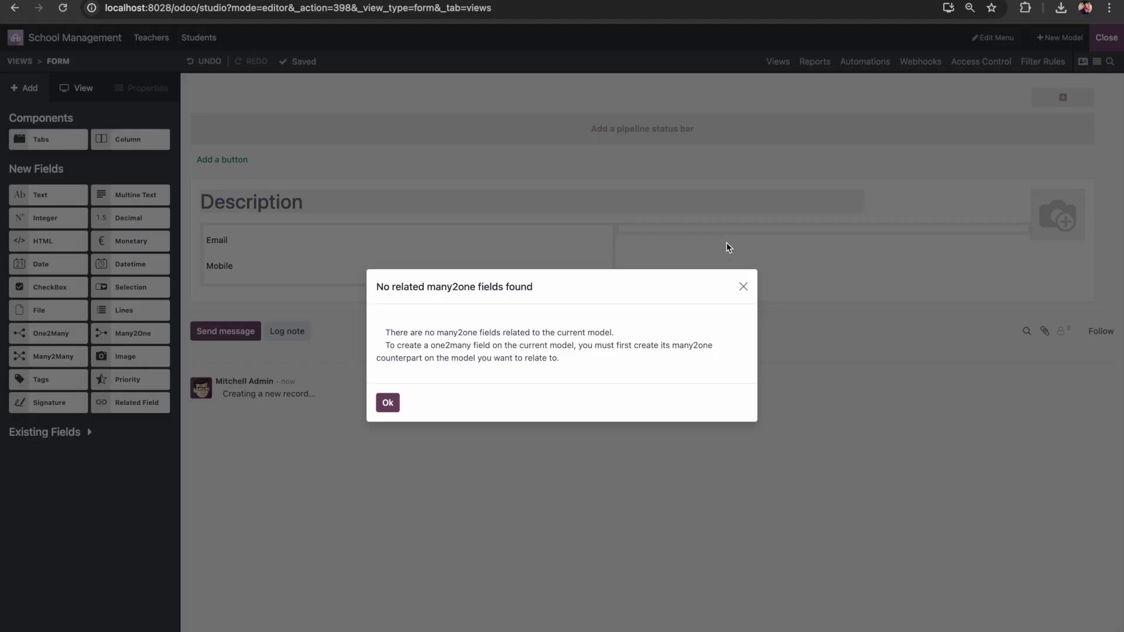
click(388, 402)
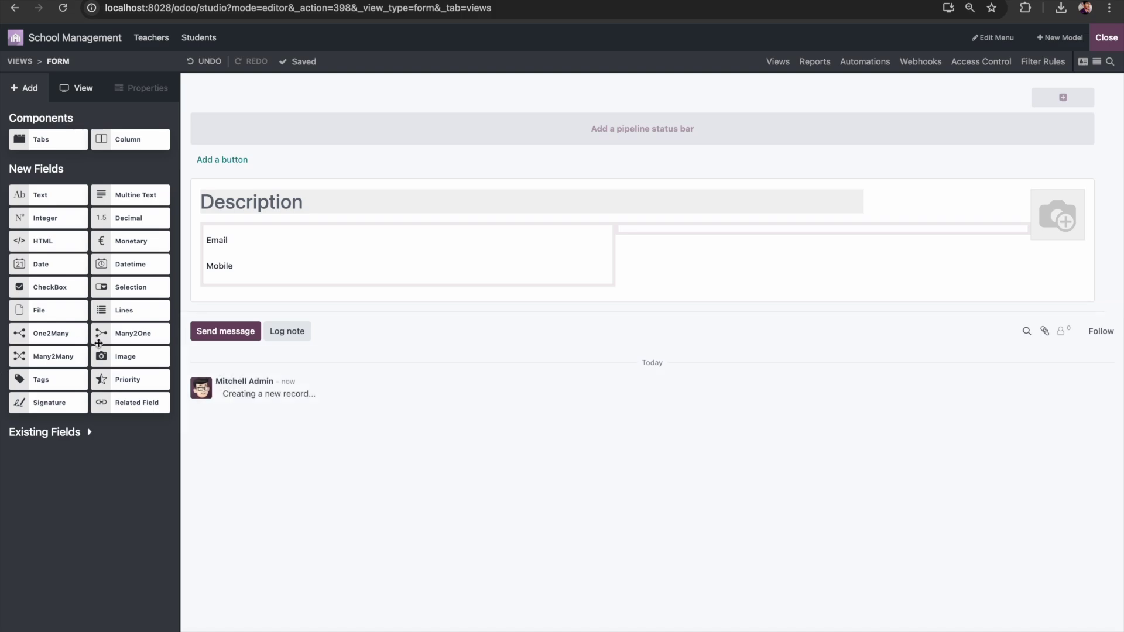
drag(121, 335, 720, 240)
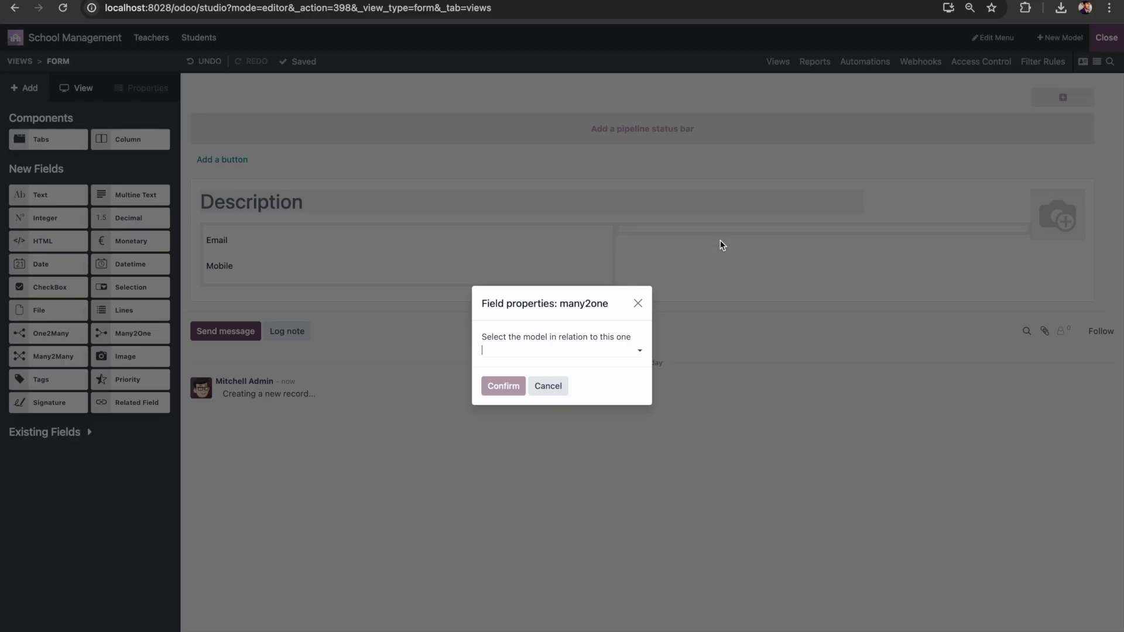
click(577, 354)
text(teach)
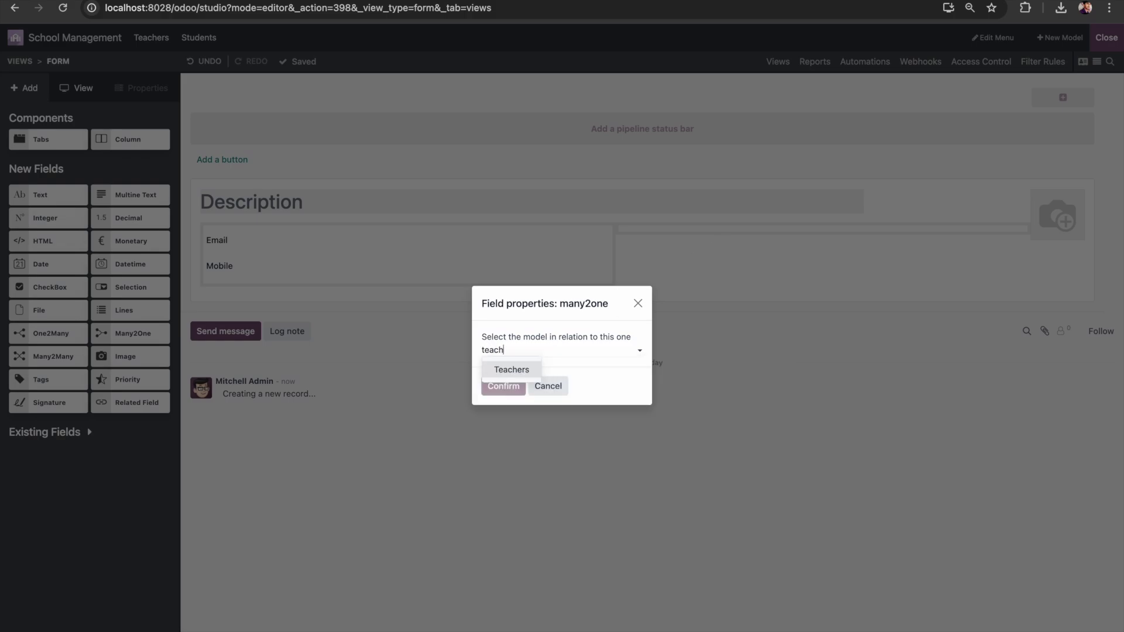
key(Return)
click(503, 386)
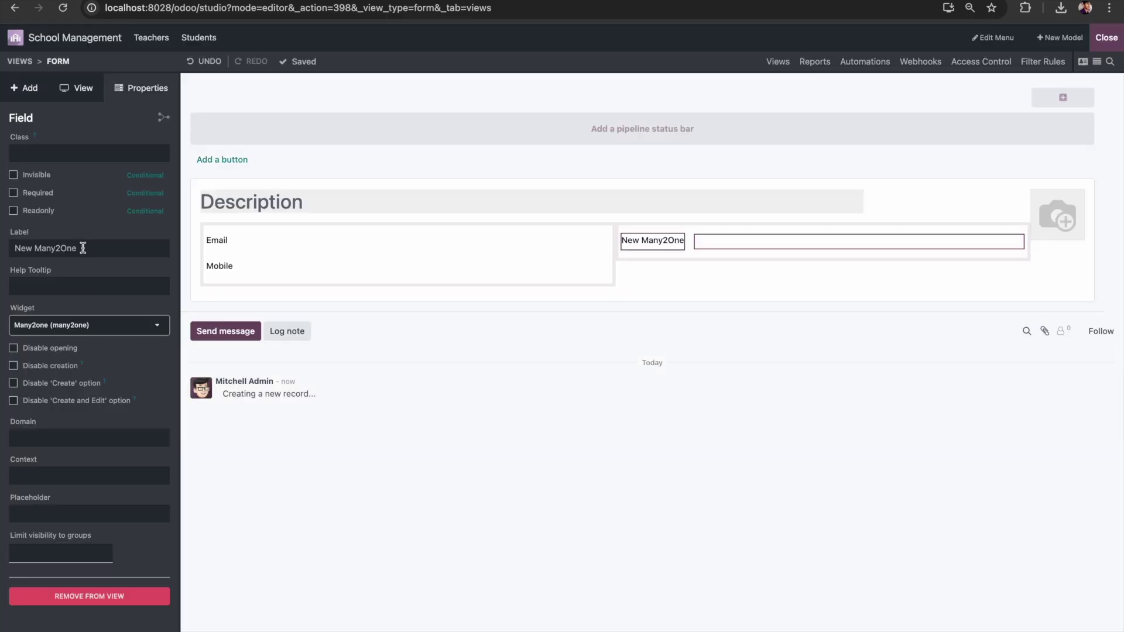
Step: Label the new field Responsible Teacher and close Studio
triple_click(83, 248)
text(Res)
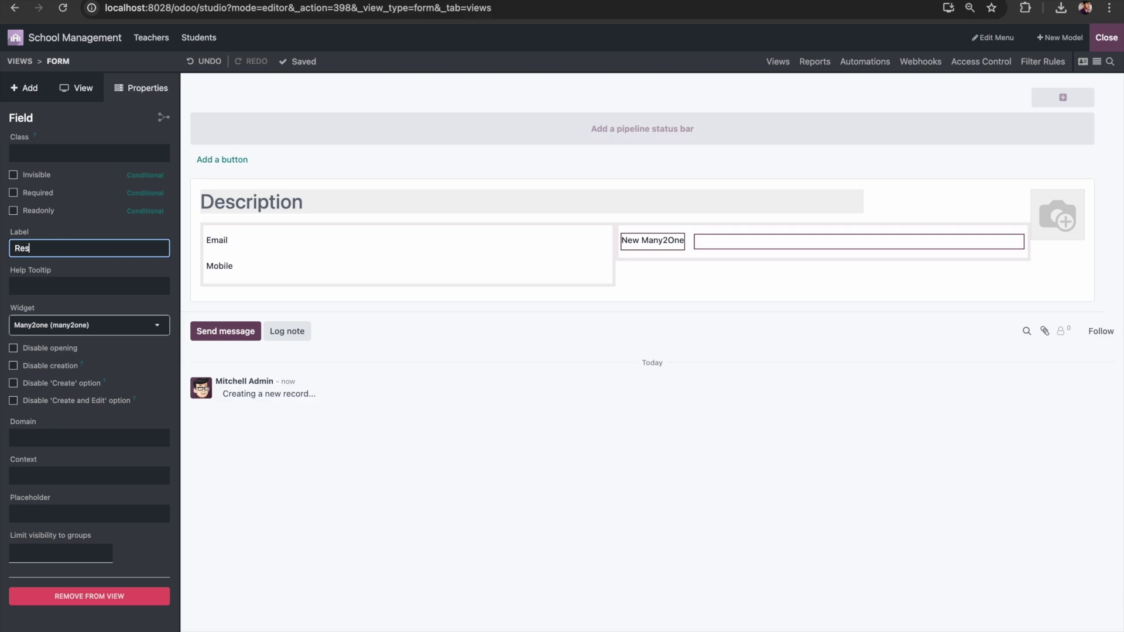
text(ponsible Teacher)
click(486, 397)
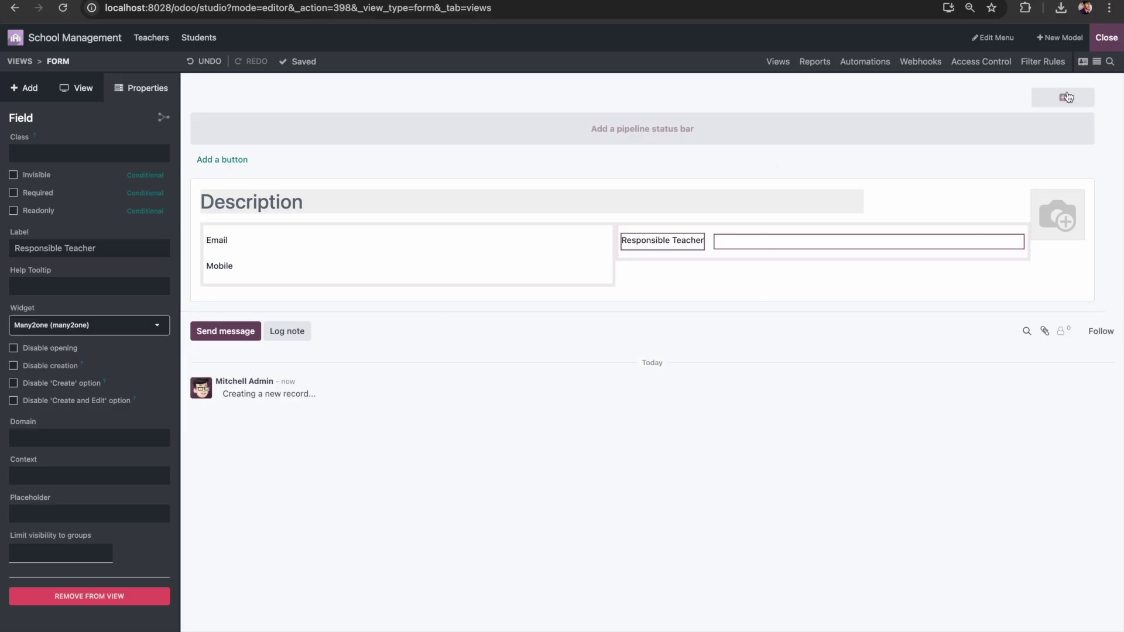
click(1106, 38)
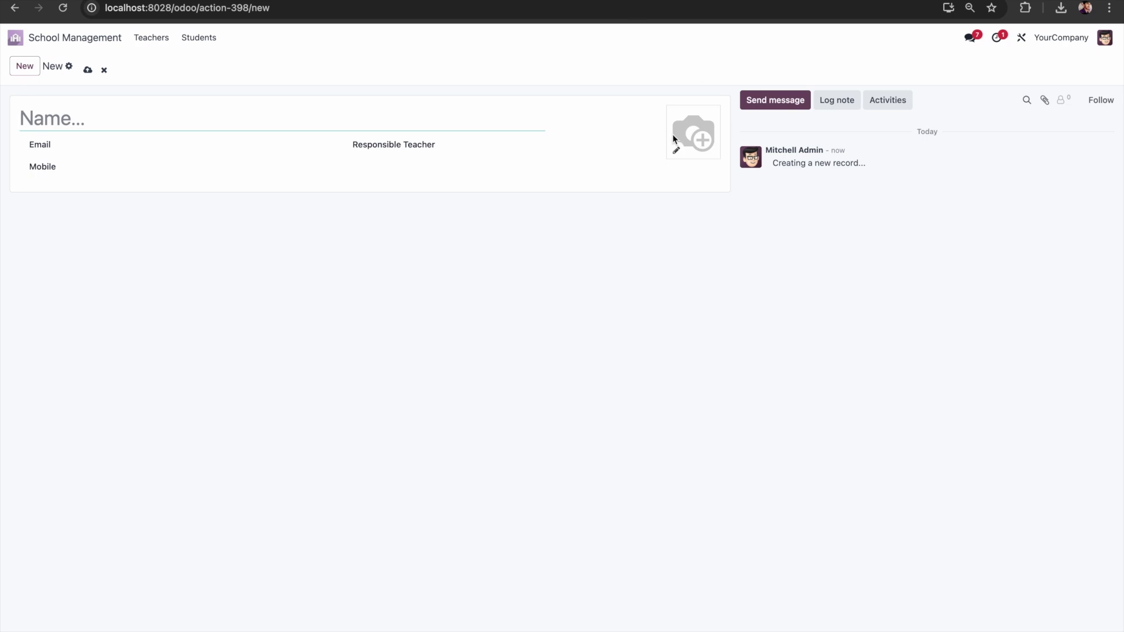
Step: Fill in Student 1 with an email, a mobile number and Teacher 1 as Responsible Teacher, then save
text(Student 1)
click(143, 146)
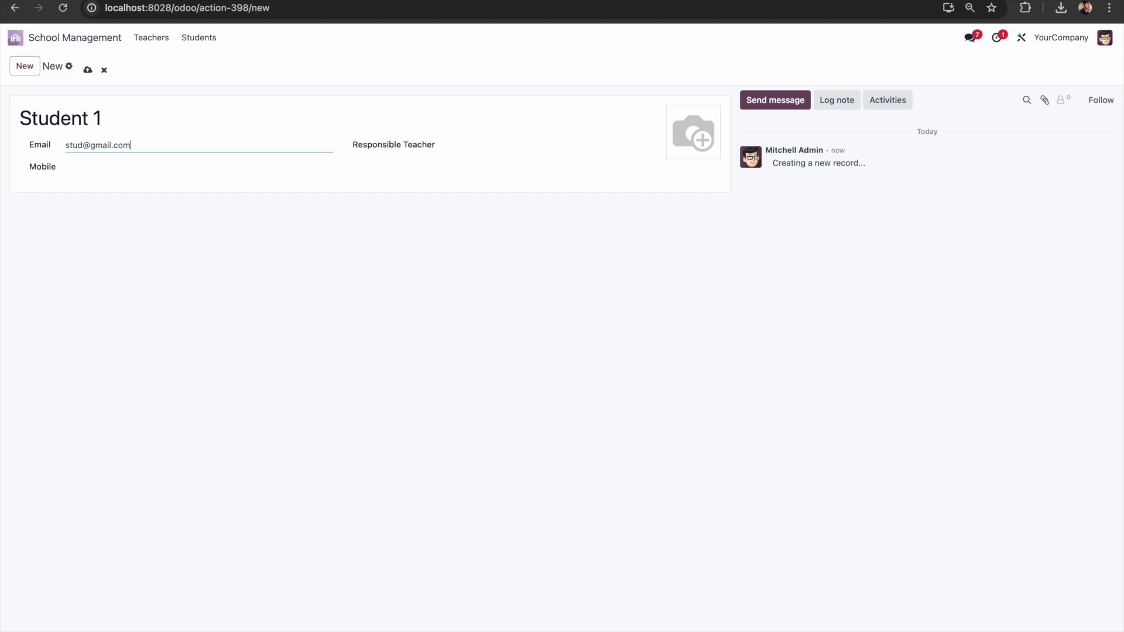
click(199, 167)
text(9898989898)
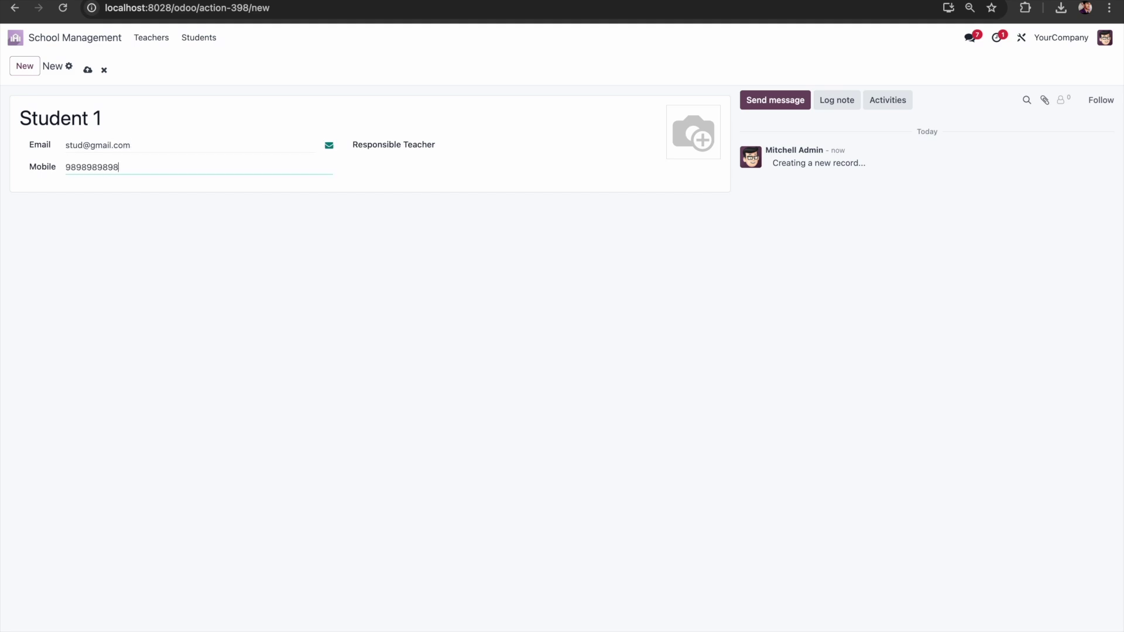
click(522, 149)
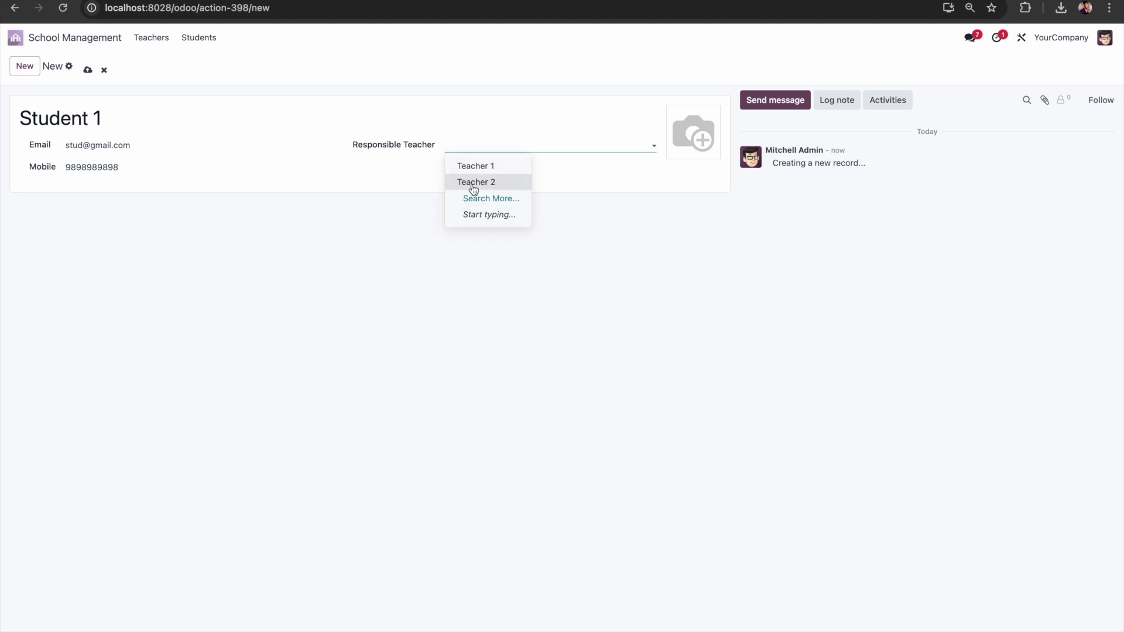
click(493, 167)
click(85, 70)
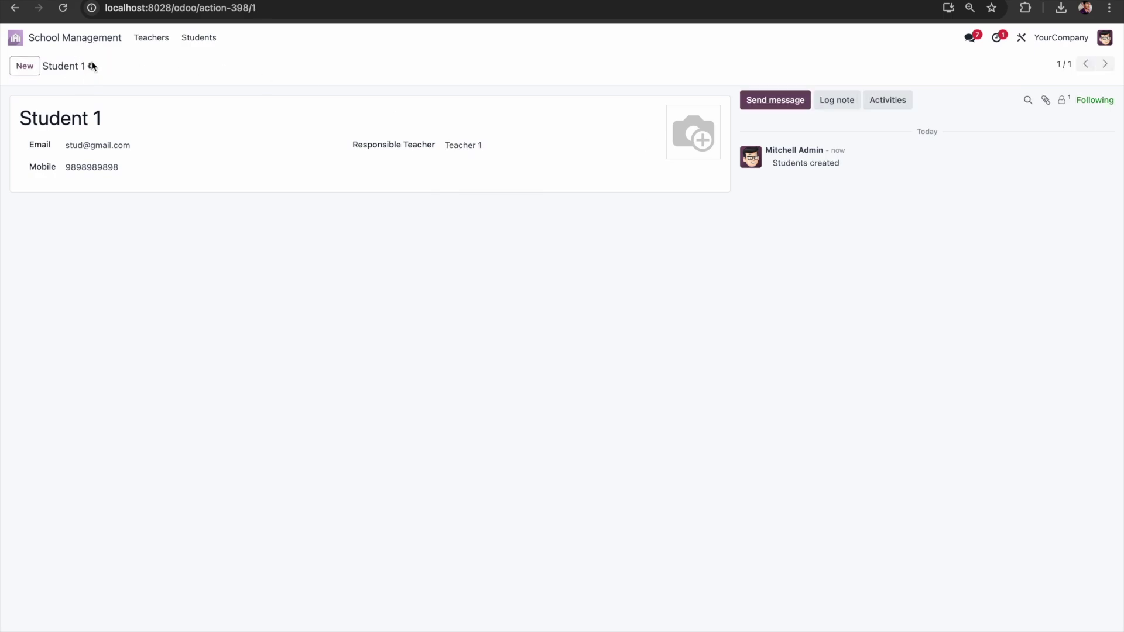
click(91, 66)
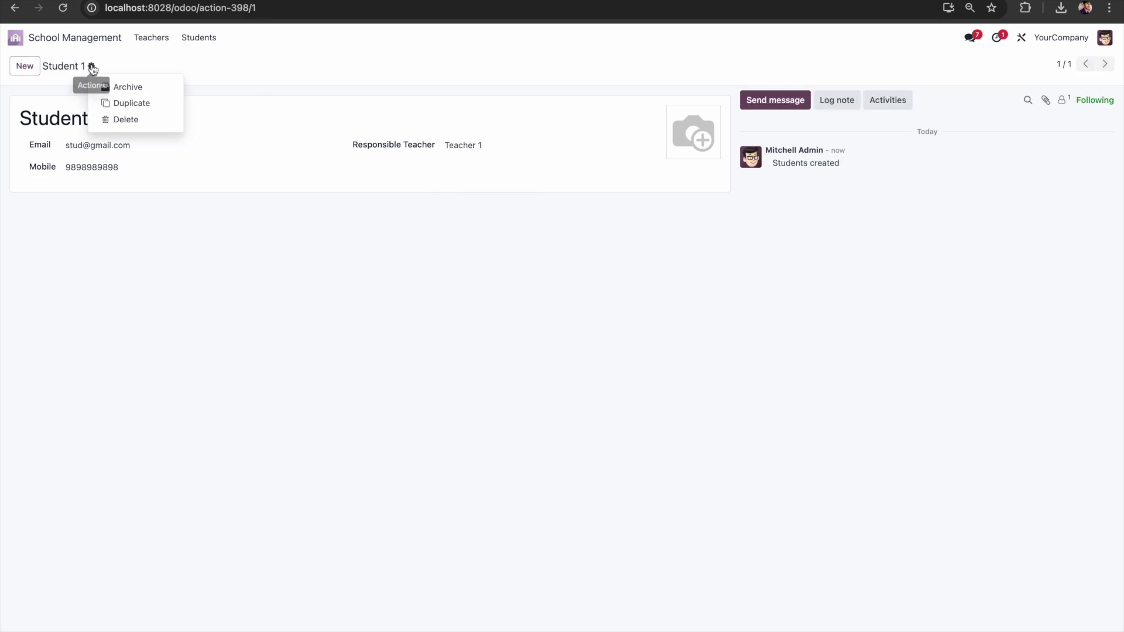
Step: Duplicate Student 1 as Student 2, adjust its email with a 2, and save
click(149, 104)
click(133, 118)
key(BackSpace)
key(BackSpace)
text(2)
click(84, 145)
text(2)
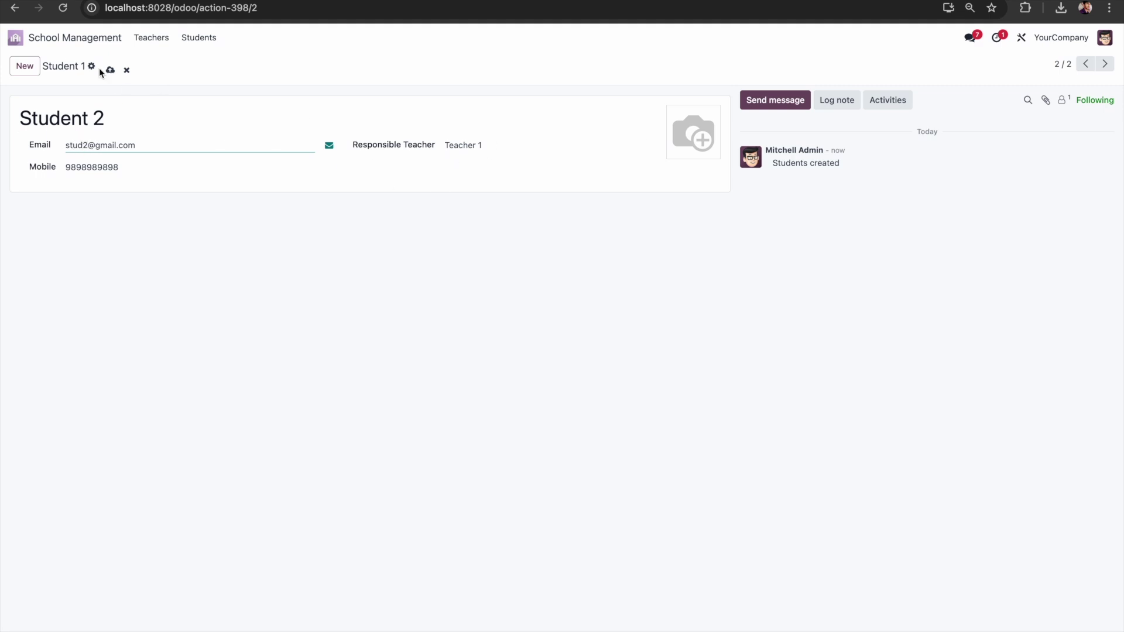
click(112, 74)
Step: Duplicate Student 2 as Student 3 with a matching email, assign Teacher 2, save, and return to the apps screen
click(92, 67)
click(146, 103)
click(171, 111)
key(BackSpace)
text(3)
click(88, 145)
key(BackSpace)
text(3)
click(510, 146)
click(485, 183)
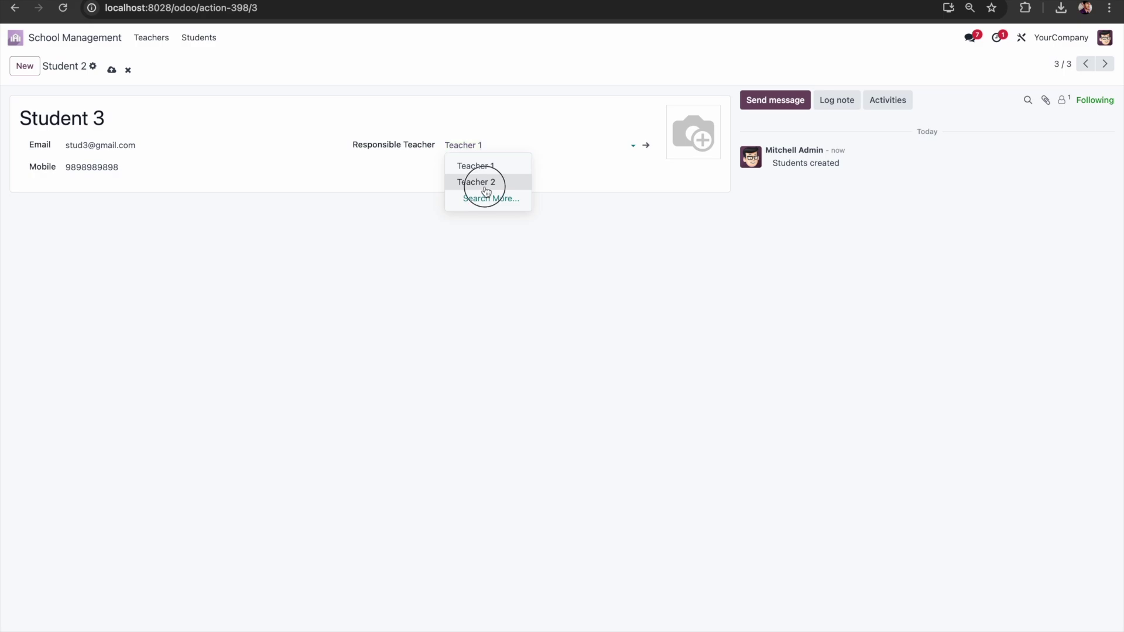
click(112, 70)
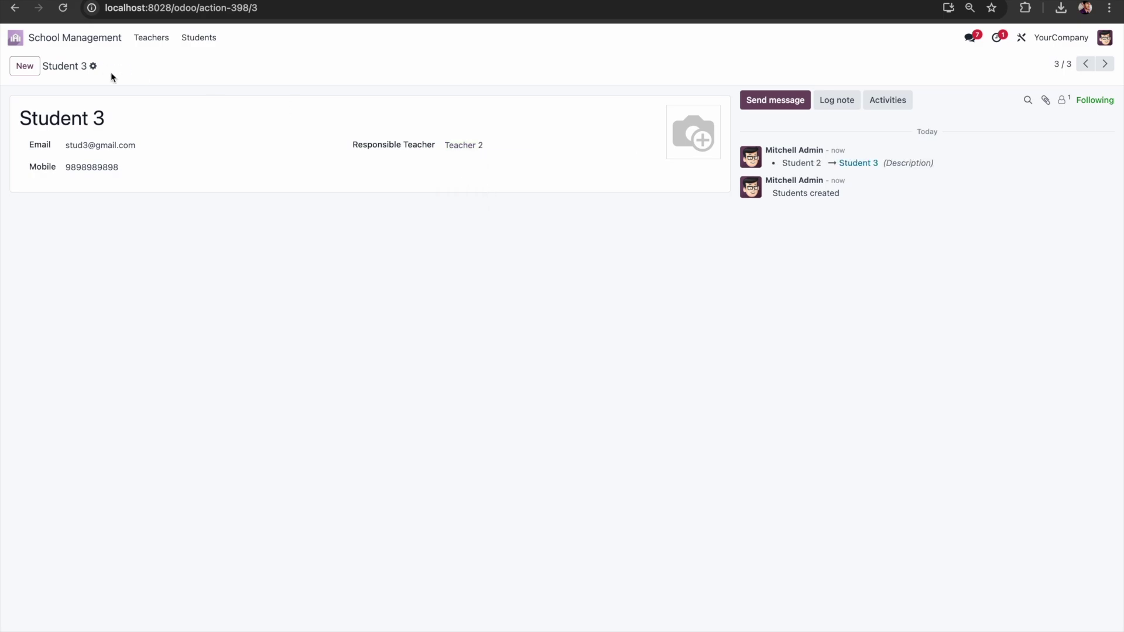
click(14, 41)
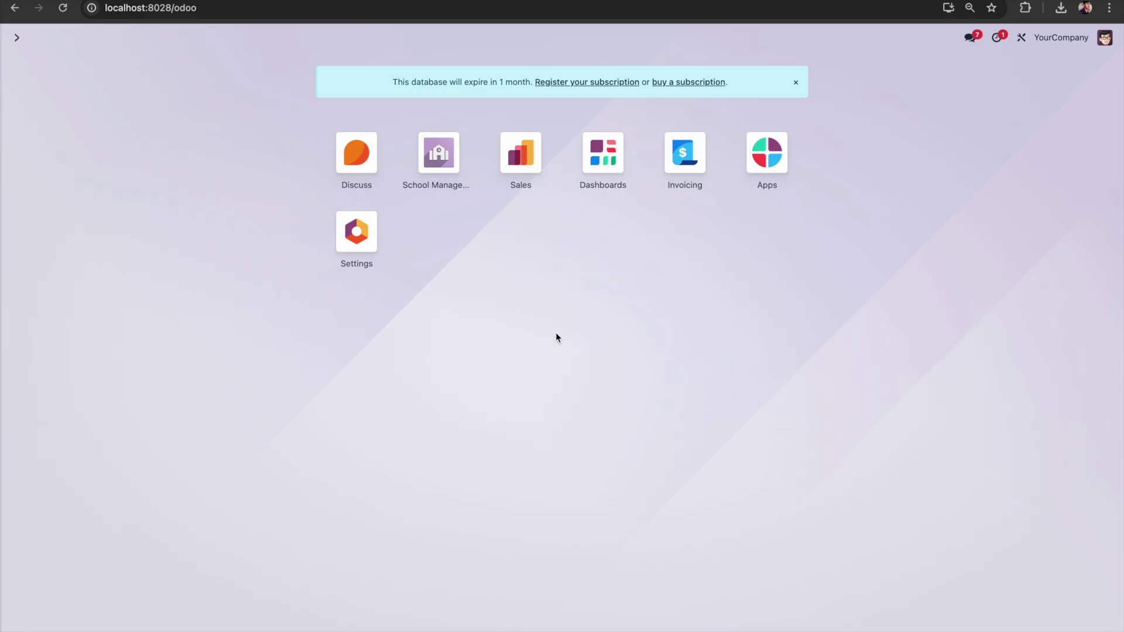
Step: Check the Students and Teachers lists in School Management, then launch Studio on Teacher 1's form
click(439, 152)
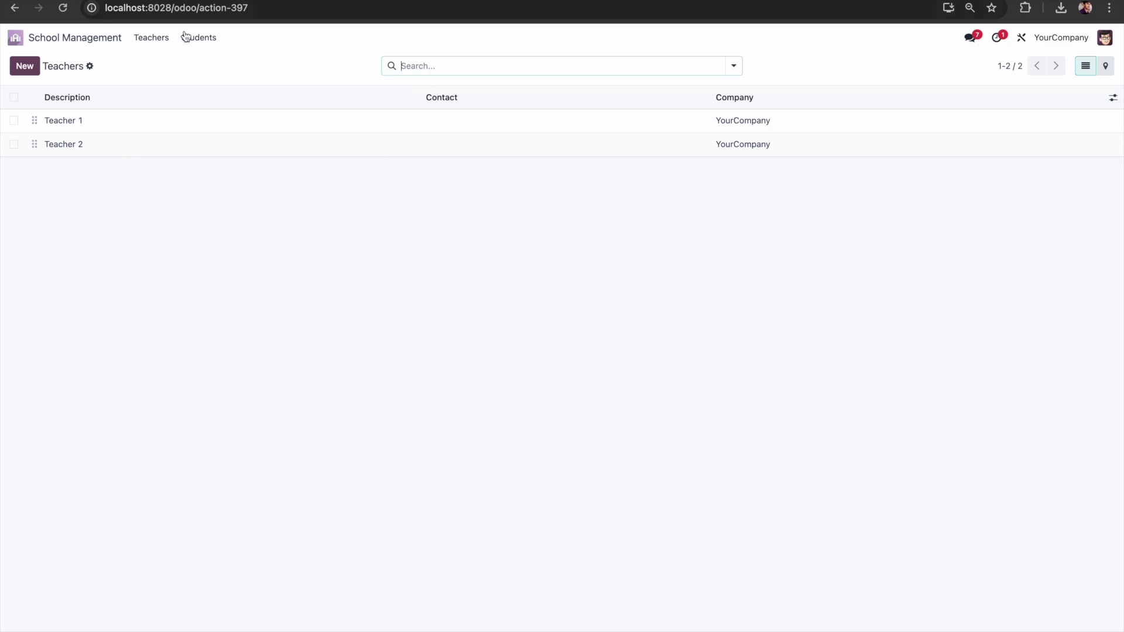
click(216, 41)
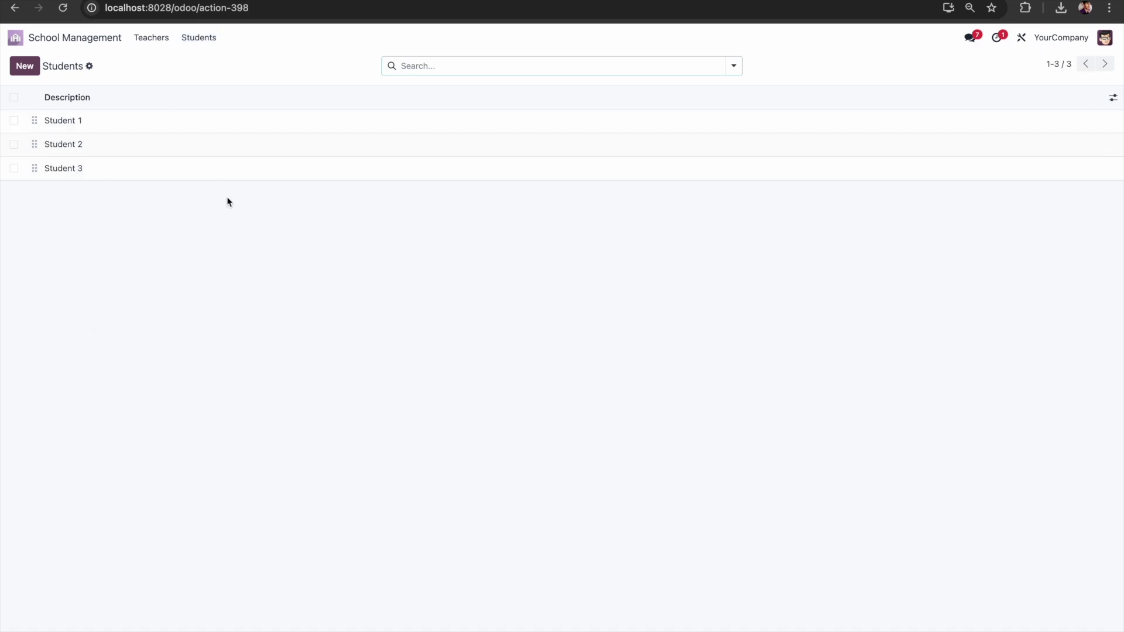
click(162, 41)
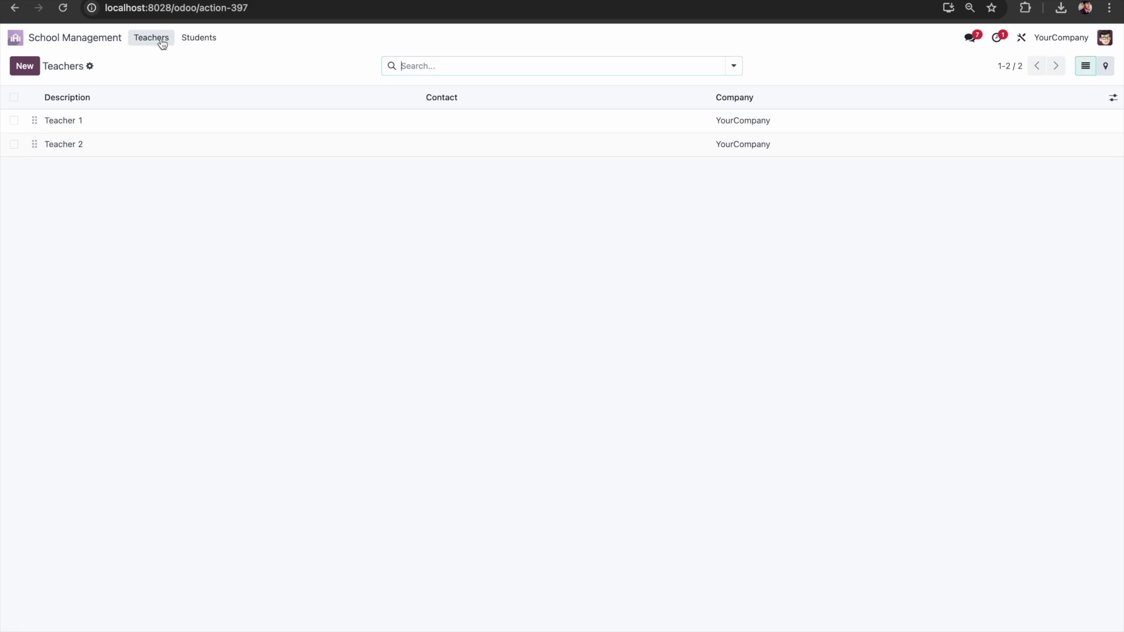
click(150, 130)
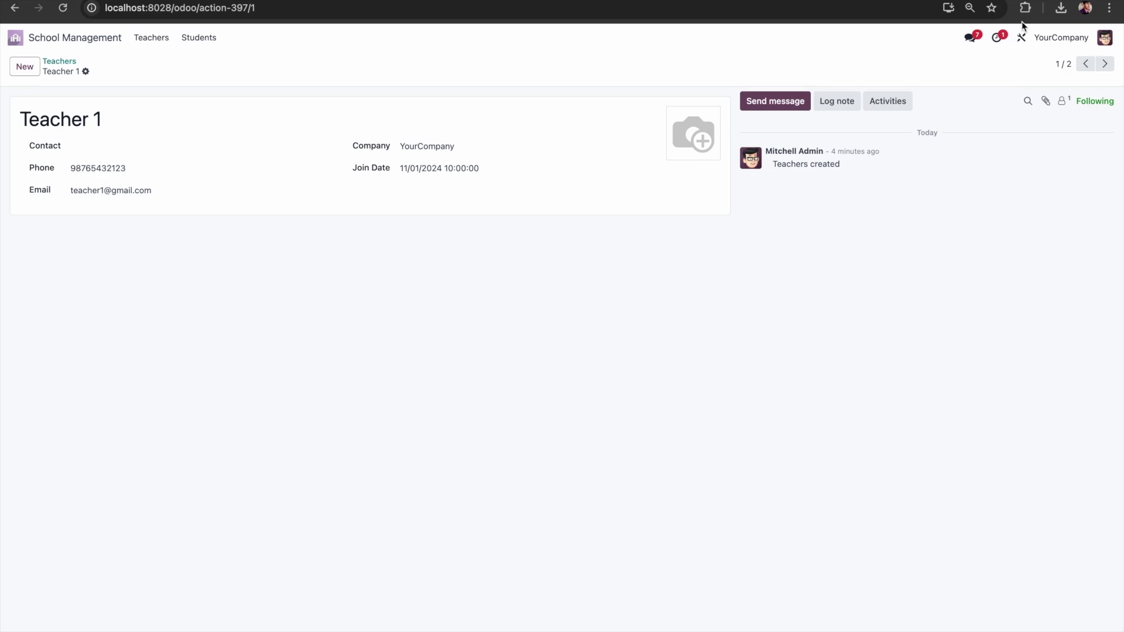
click(1020, 40)
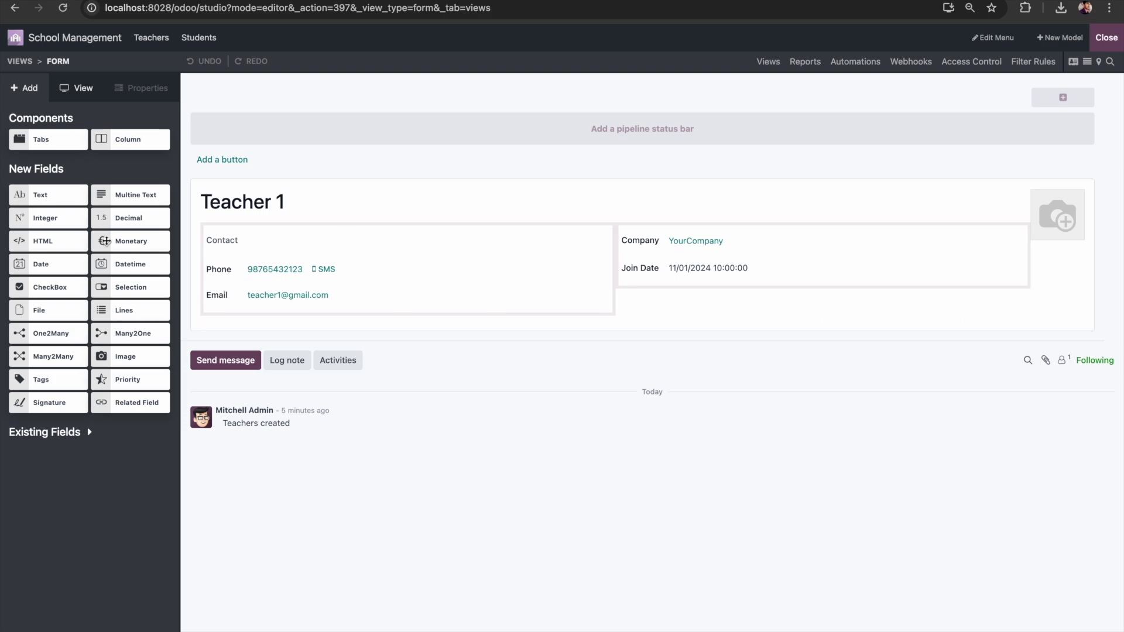
Step: Add a One2Many students field to the teacher form, linked by Responsible Teacher (Students), then exit Studio
drag(48, 334, 360, 347)
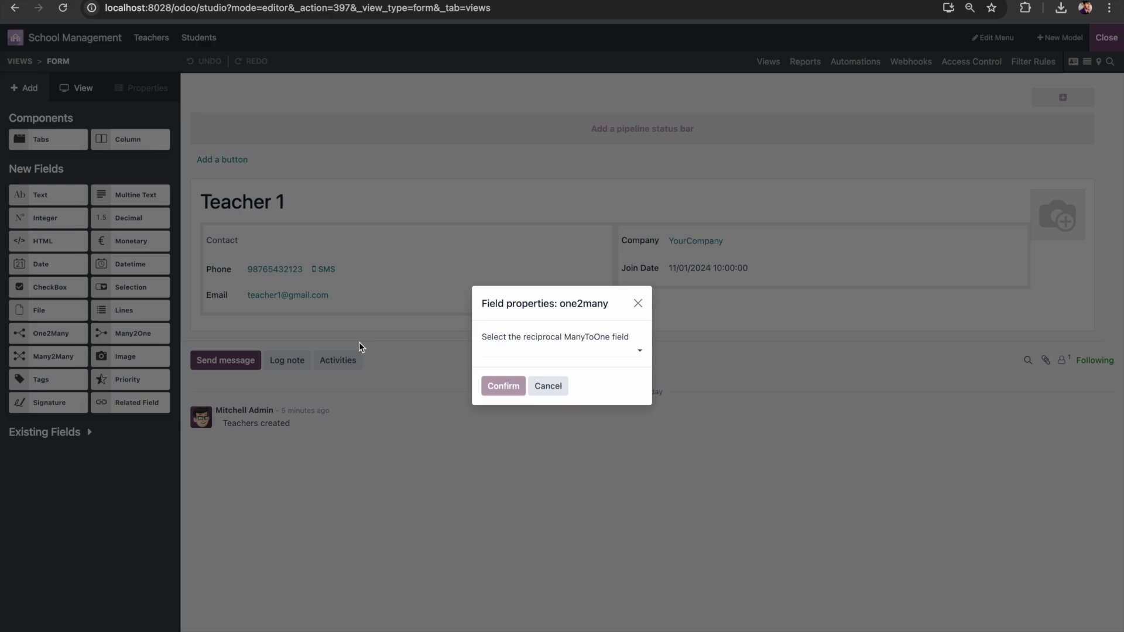
text(stu)
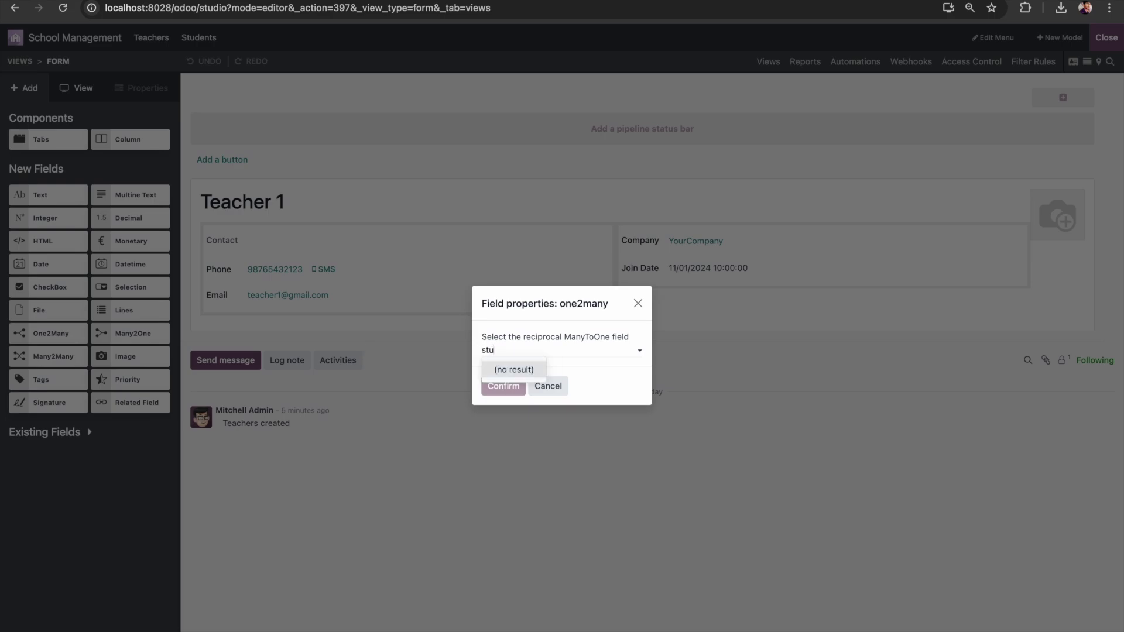
key(BackSpace)
key(BackSpace)
key(BackSpace)
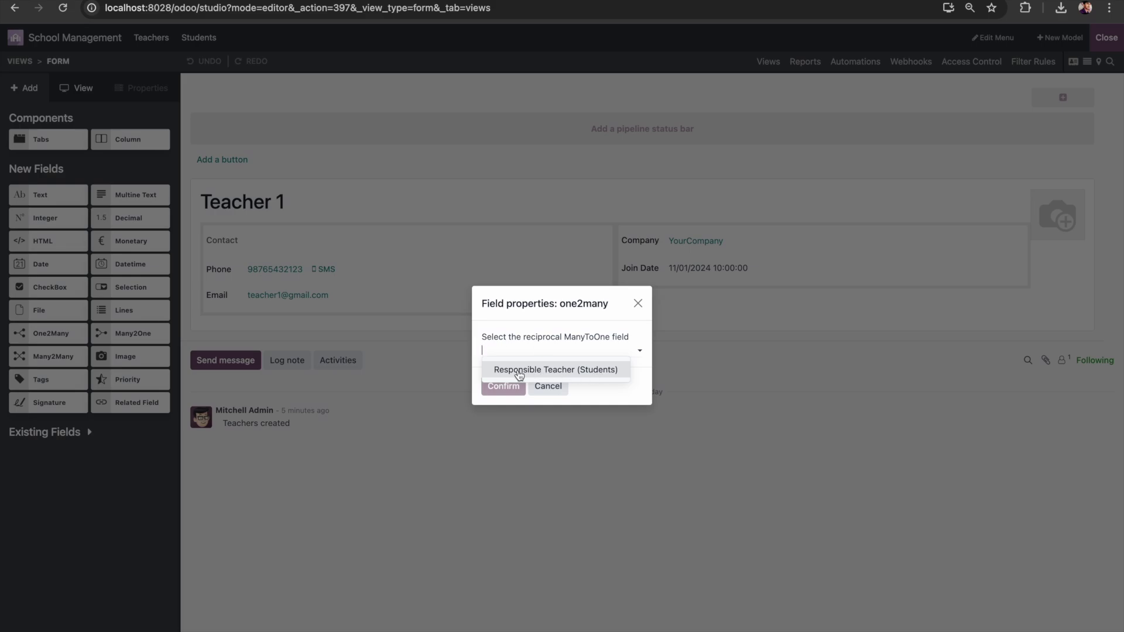
click(569, 375)
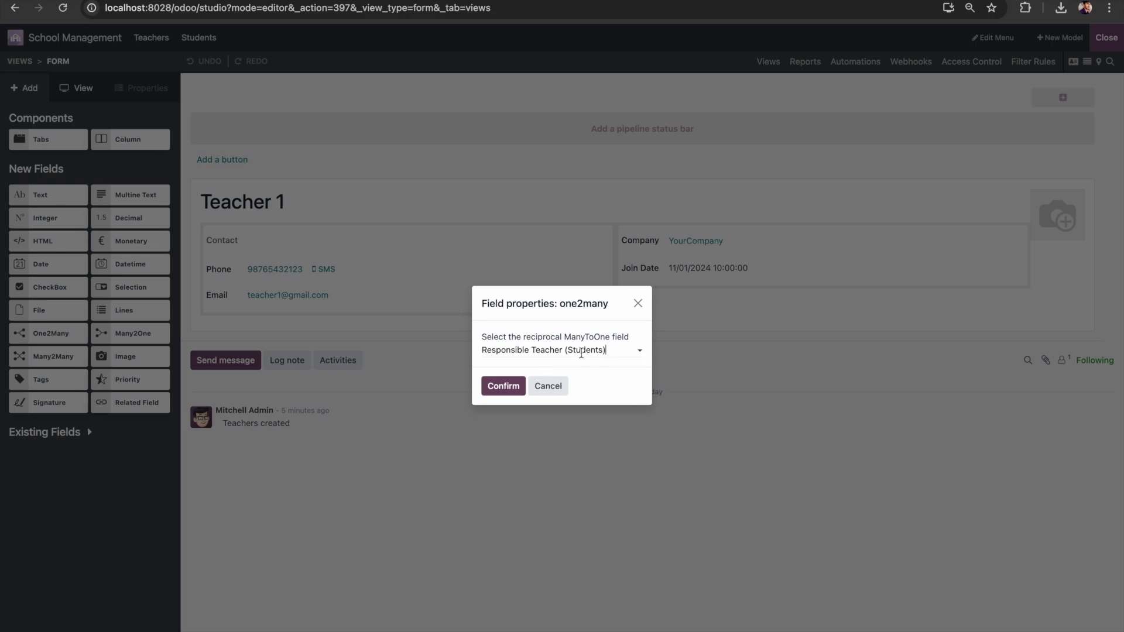
double_click(581, 350)
click(504, 386)
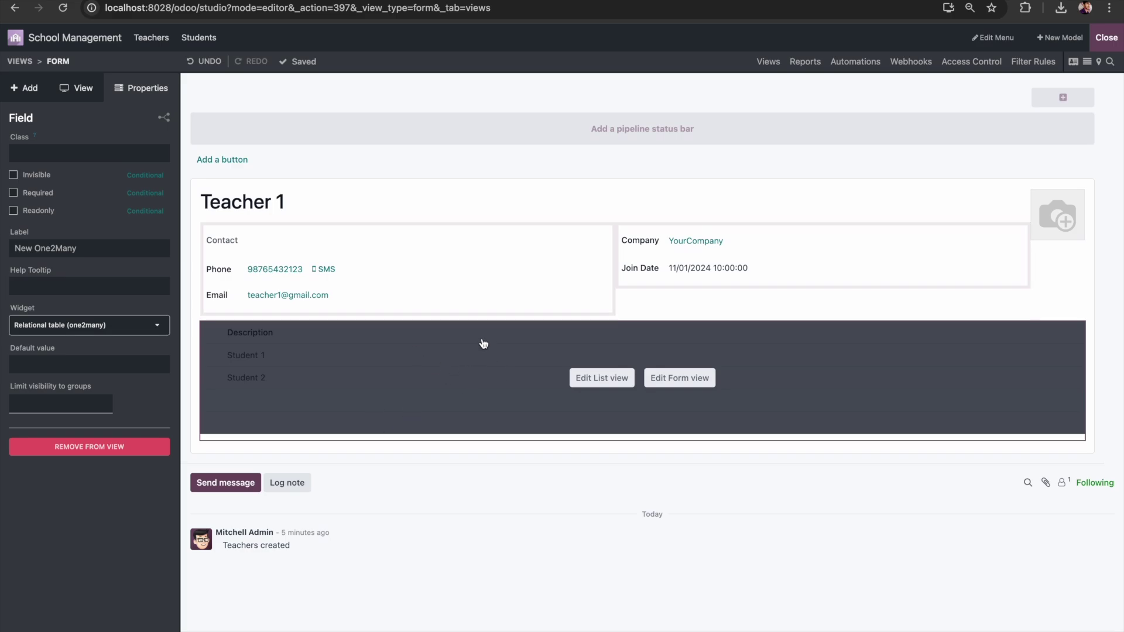
click(1107, 38)
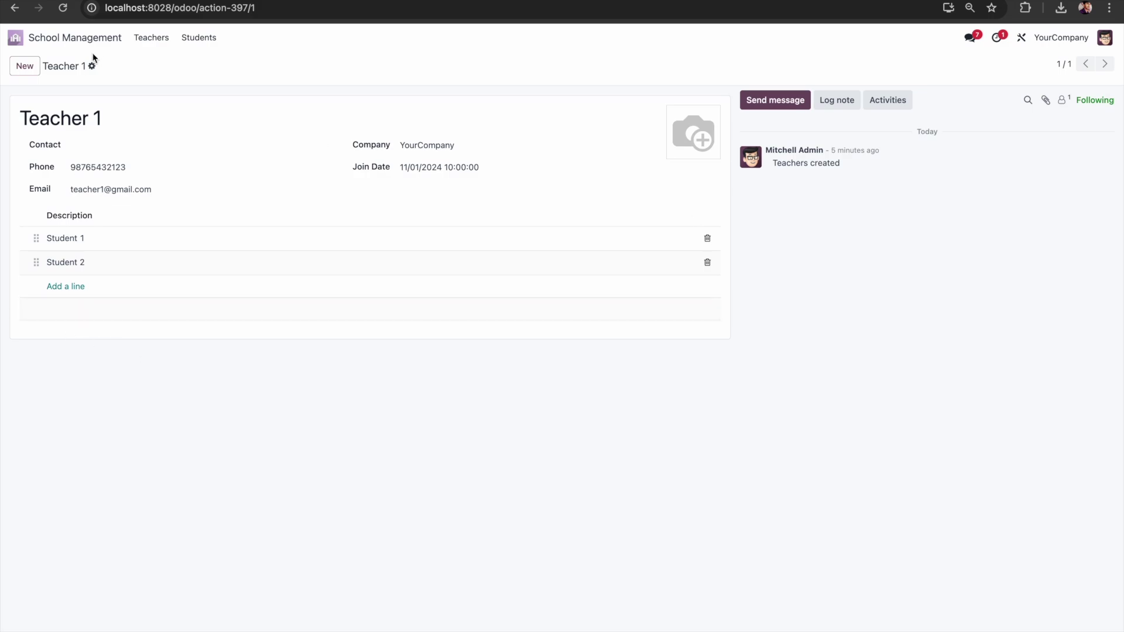
Step: Open Teacher 2 from the Teachers list and start customising its form in Studio
click(151, 38)
click(115, 144)
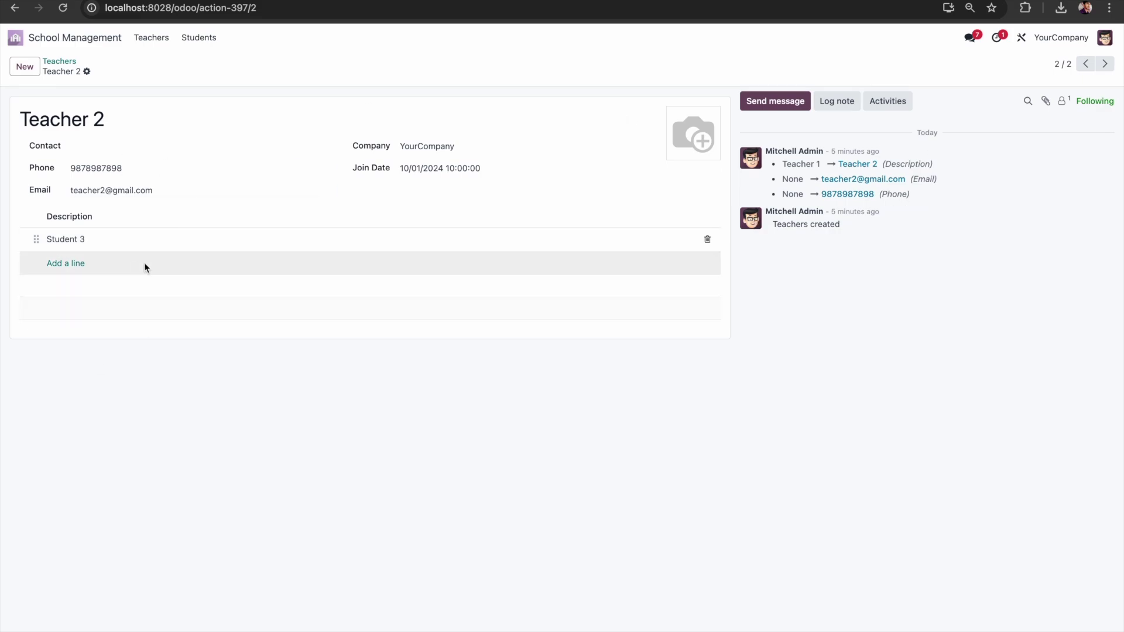
click(1022, 38)
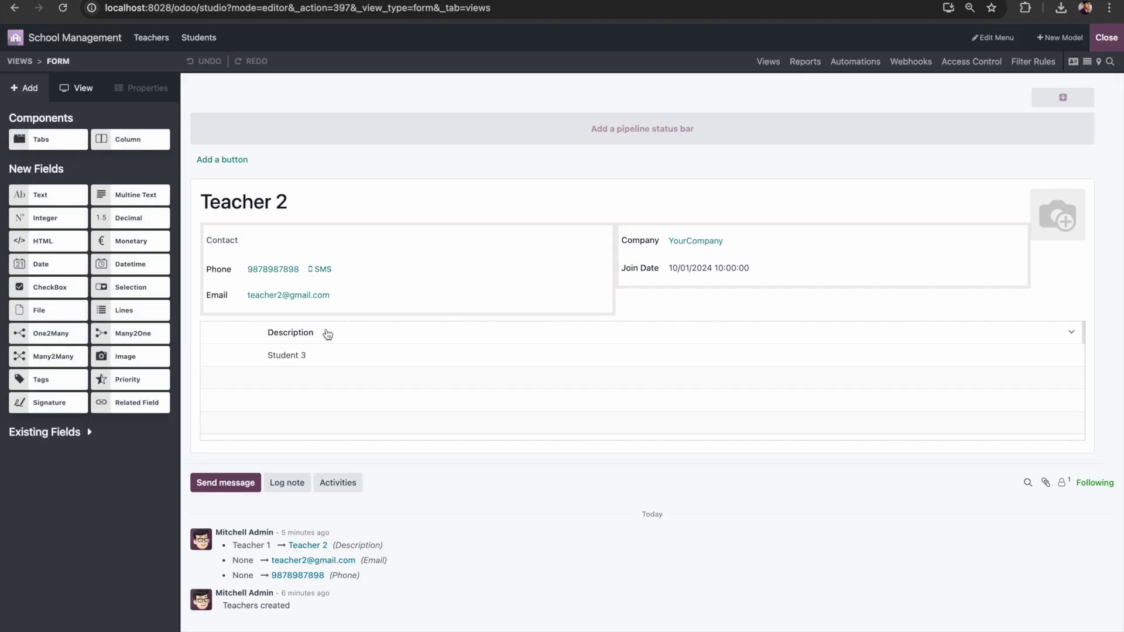
Step: Relabel the students table's Description column as 'Student Name' and close Studio
click(327, 334)
click(602, 378)
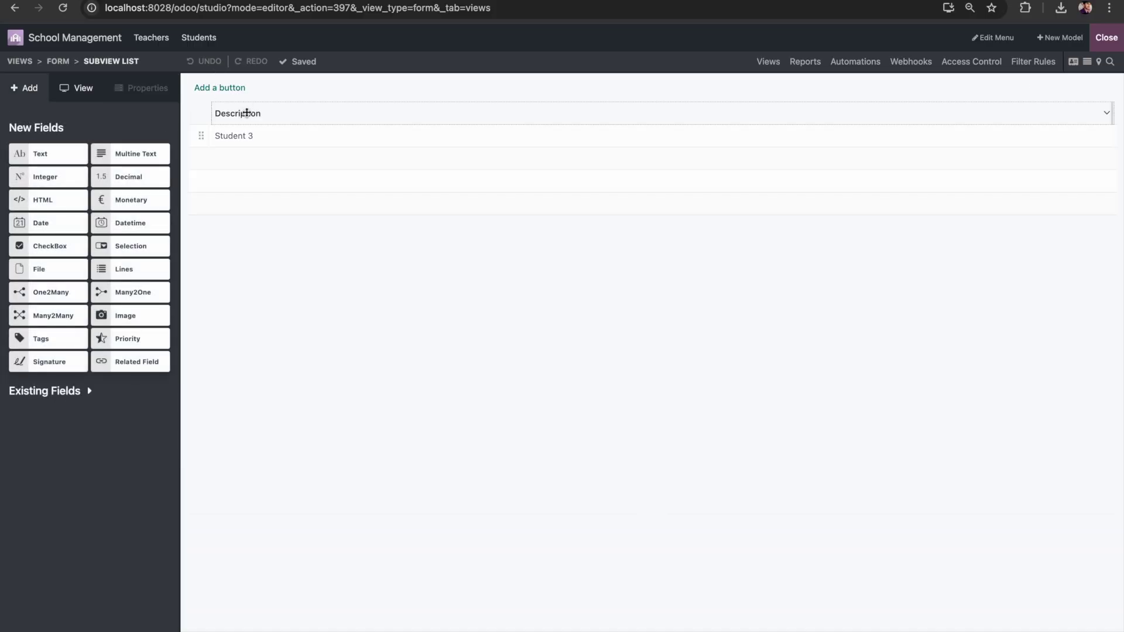
click(254, 115)
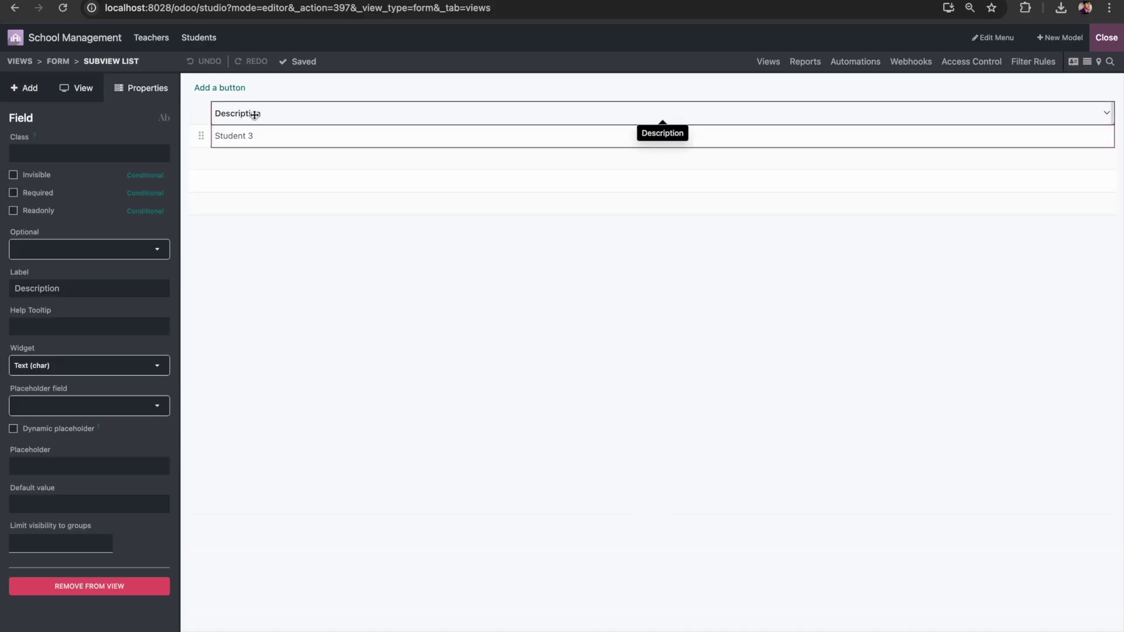
double_click(60, 289)
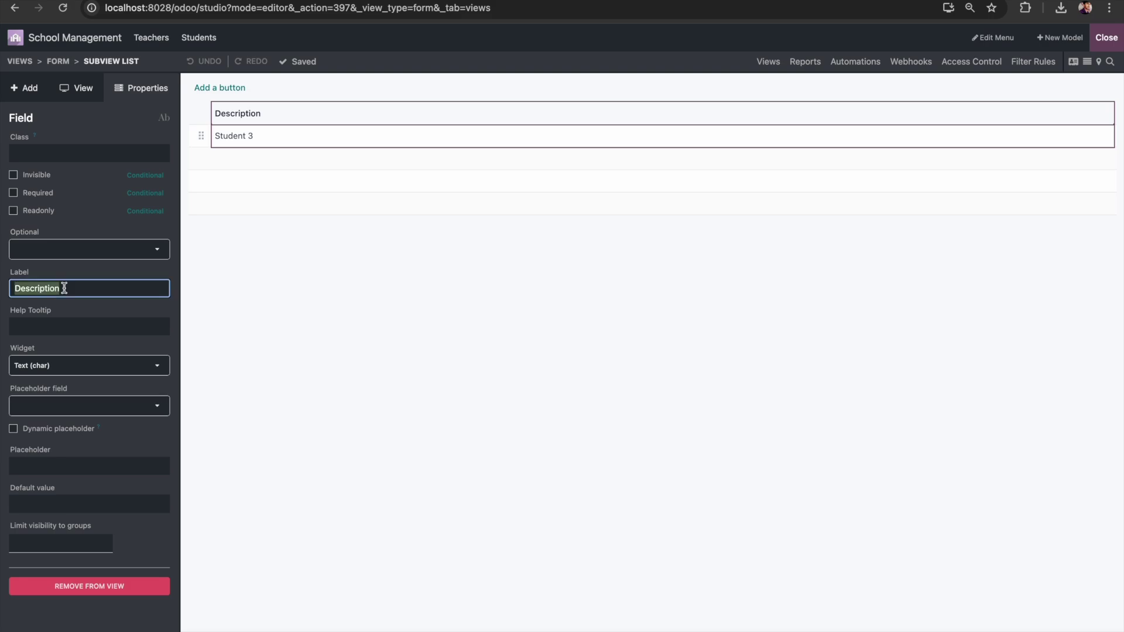
text(St)
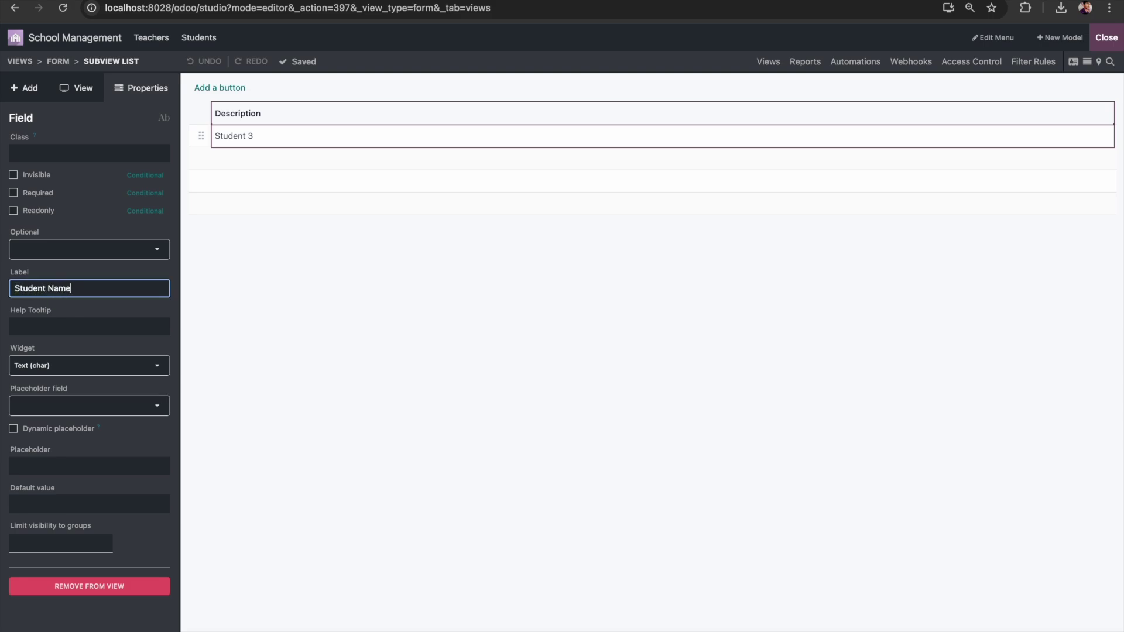
text(udent Name)
key(Return)
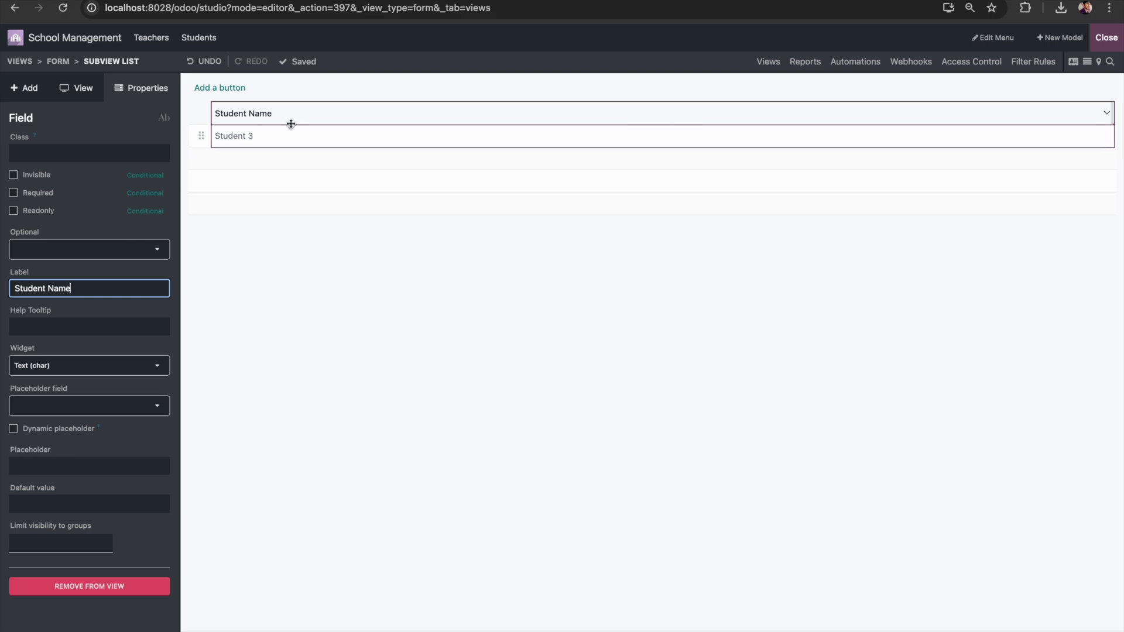
click(1113, 41)
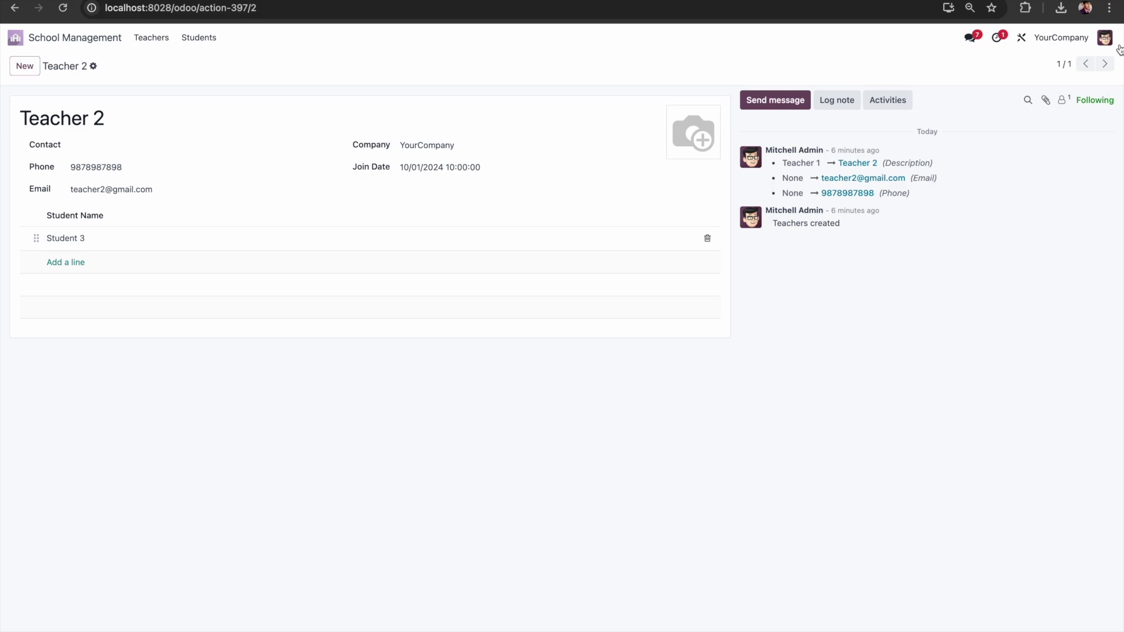